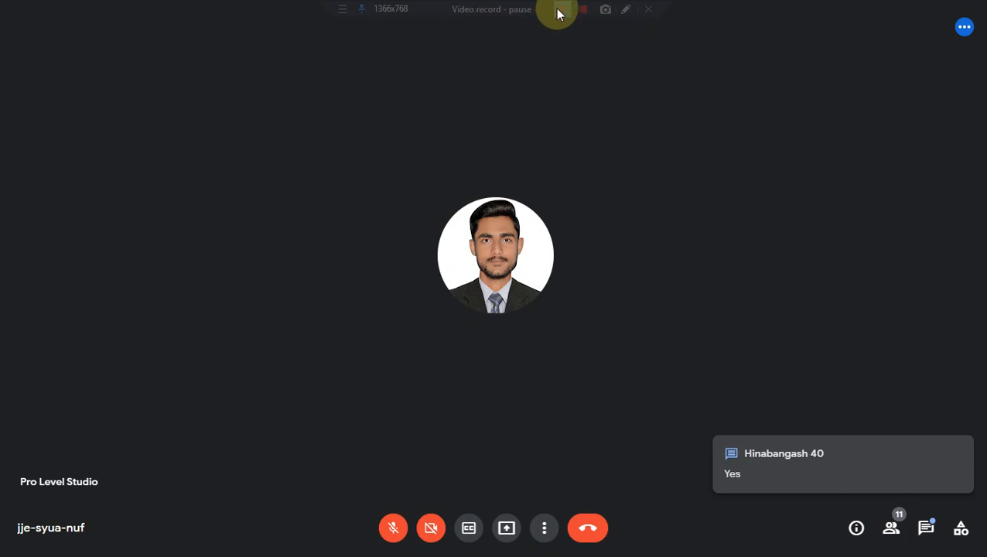
pyautogui.click(561, 11)
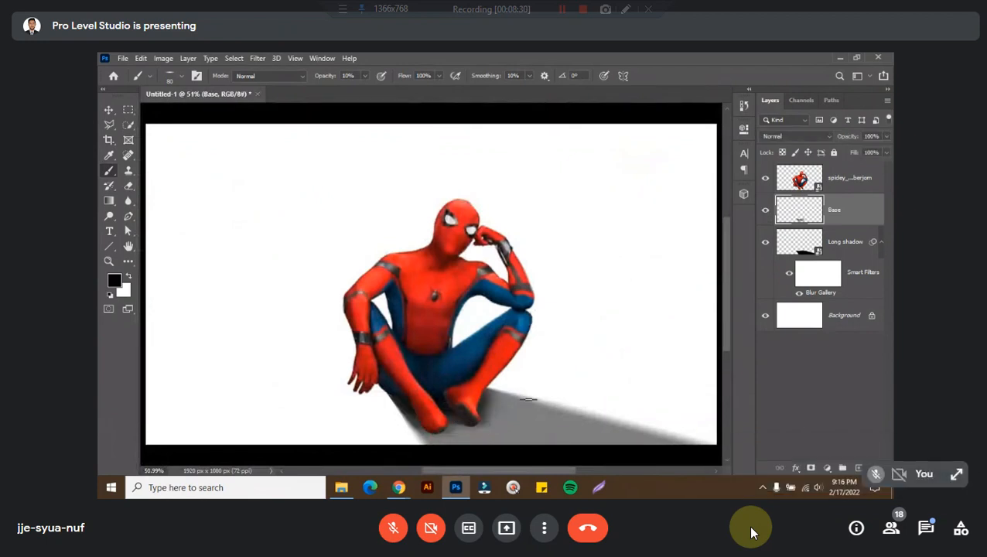
# - Add a new layer above the Base layer and name it "Ambient Shadow"
pyautogui.click(856, 468)
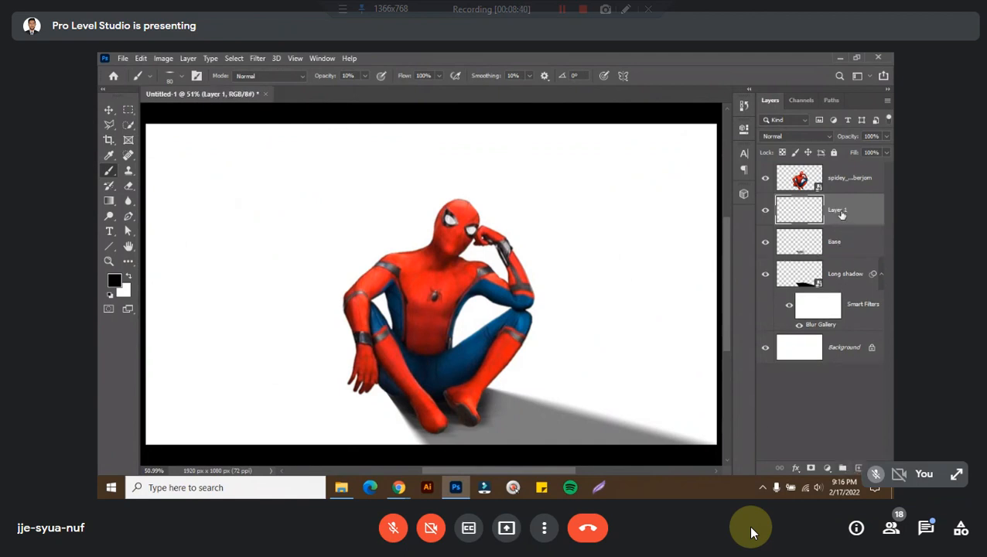
pyautogui.doubleClick(839, 211)
pyautogui.write('Ambient Shadow')
pyautogui.press('Return')
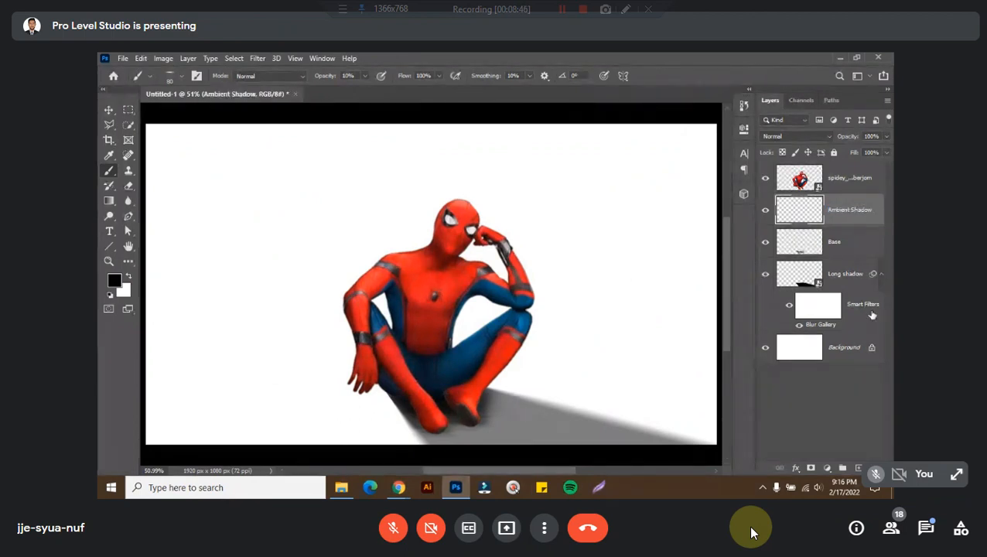
# - Start a text block in the empty area above the figure with the first line "Umbra / base shadow"
pyautogui.press('t')
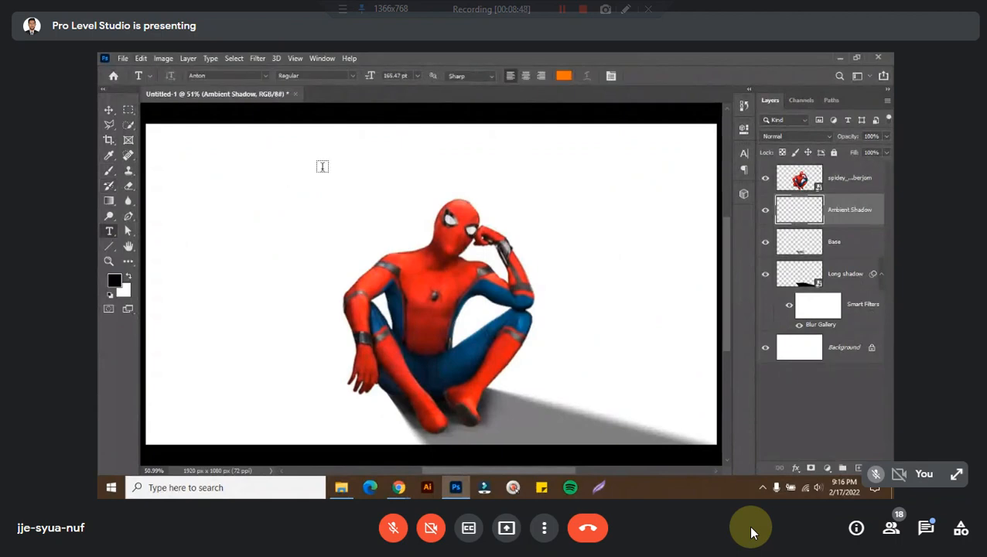
pyautogui.click(211, 182)
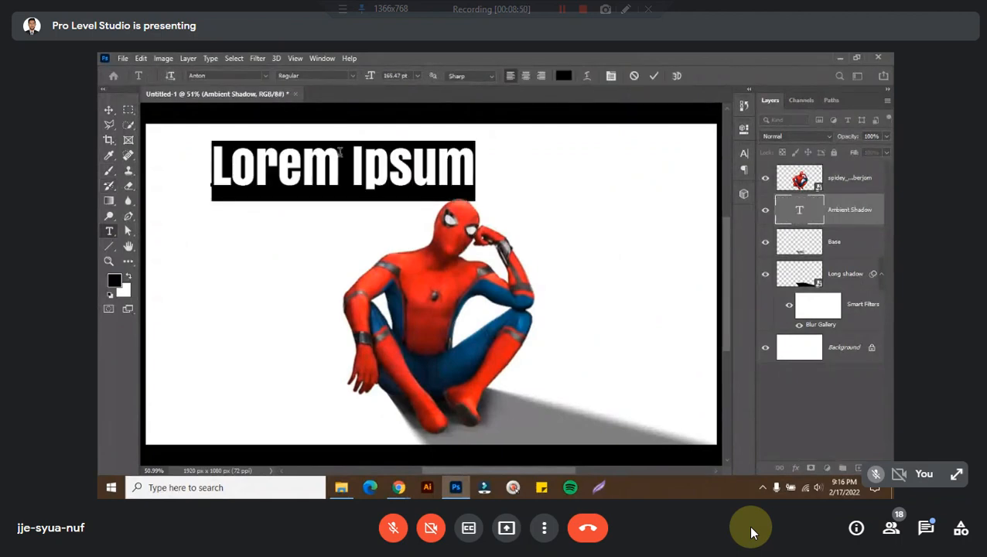
pyautogui.write('Umbra')
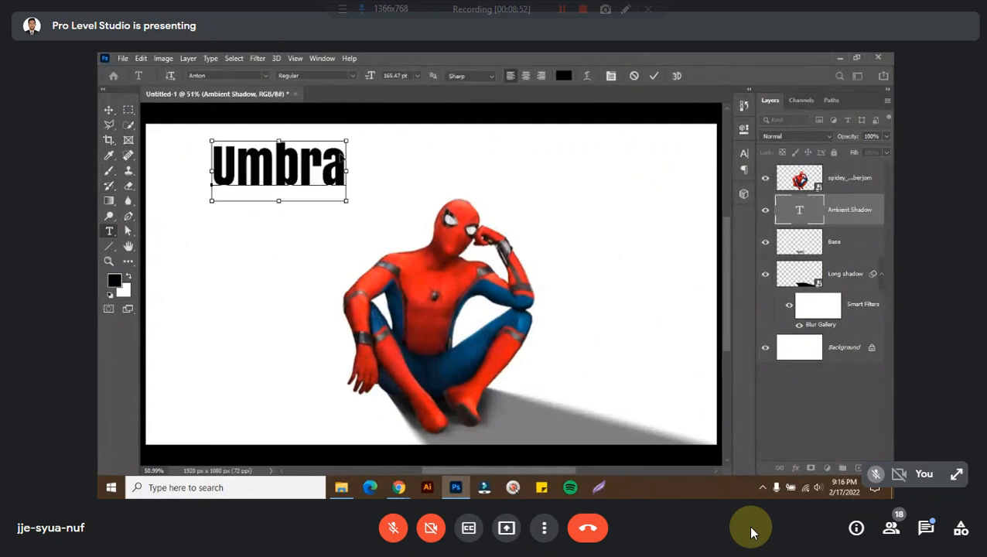
pyautogui.hotkey('ctrl', 'a')
pyautogui.click(340, 153)
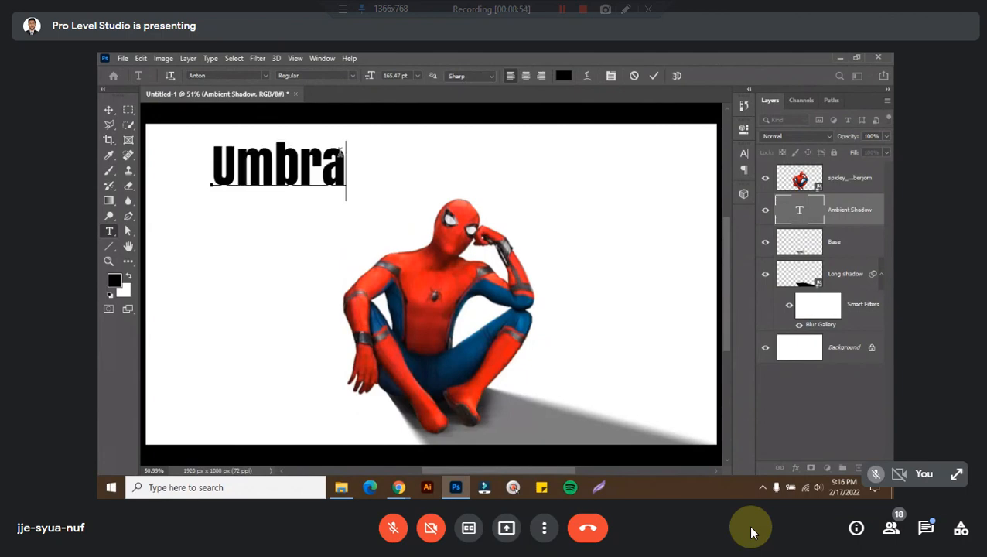
pyautogui.write('/')
pyautogui.press('BackSpace')
pyautogui.write('/ base s')
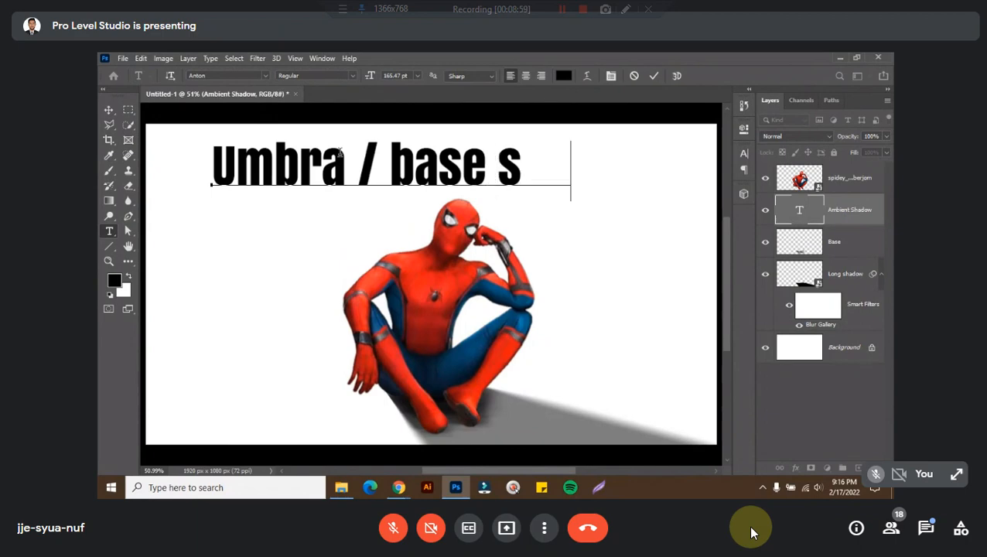
pyautogui.write('hadow')
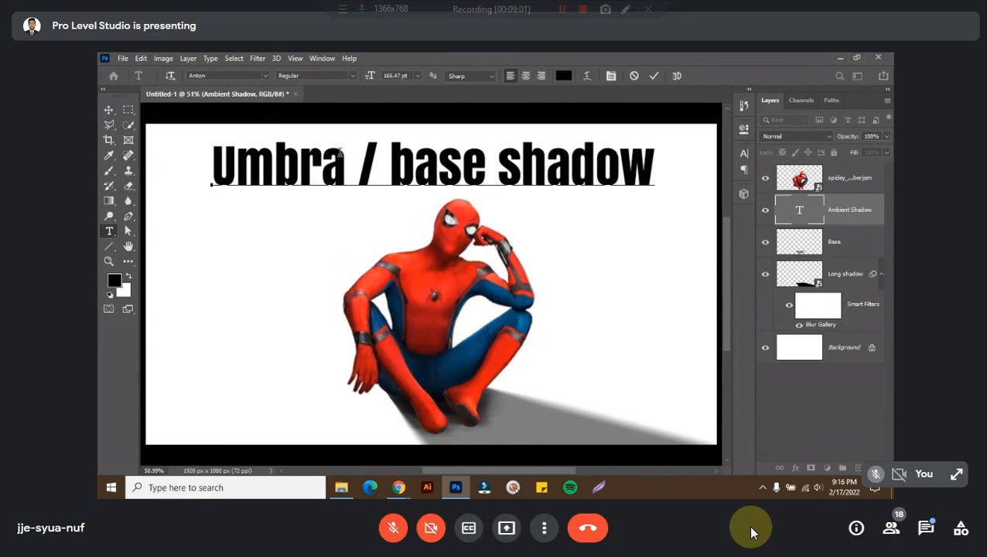
# - Add a second text line reading "Pemumbra/" and commit the text
pyautogui.press('Return')
pyautogui.write('Peu')
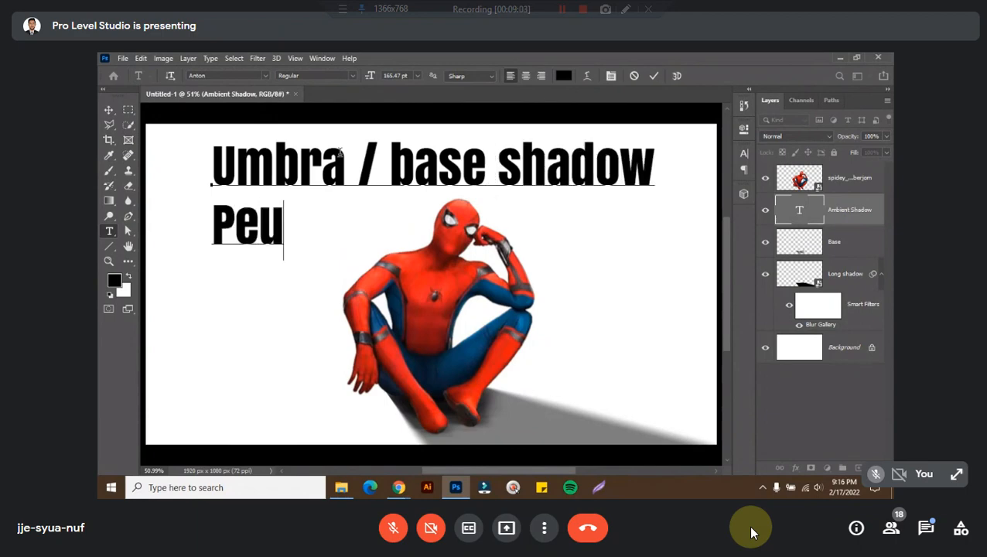
pyautogui.press('BackSpace')
pyautogui.write('mumbra')
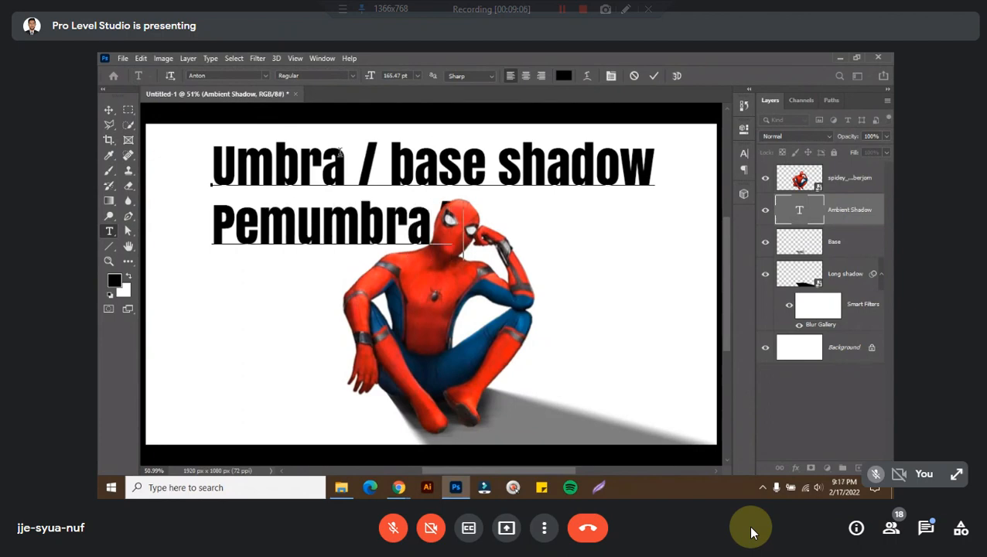
pyautogui.press('ctrl')
pyautogui.hotkey('ctrl', 'a')
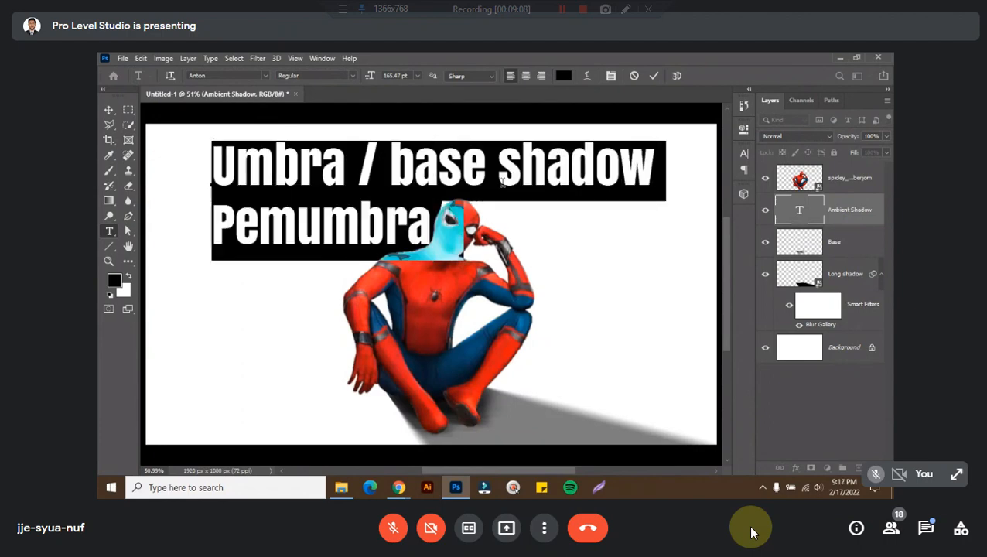
pyautogui.hotkey('ctrl', 'Return')
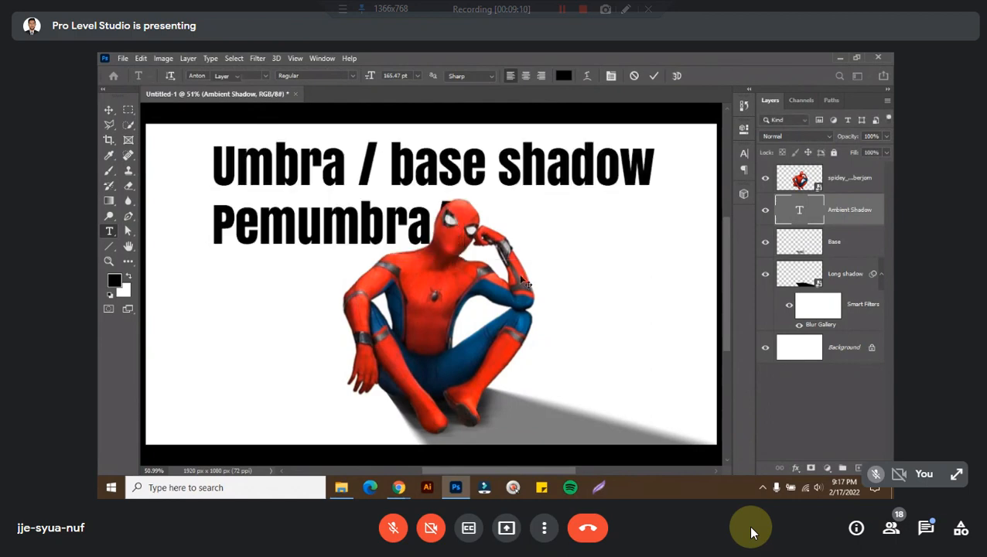
# - Scale the text block down and move it into the upper-left corner of the canvas, clear of the figure
pyautogui.press('v')
pyautogui.hotkey('ctrl', 't')
pyautogui.moveTo(640, 254); pyautogui.dragTo(467, 220)
pyautogui.press('Return')
pyautogui.moveTo(329, 166); pyautogui.dragTo(267, 187)
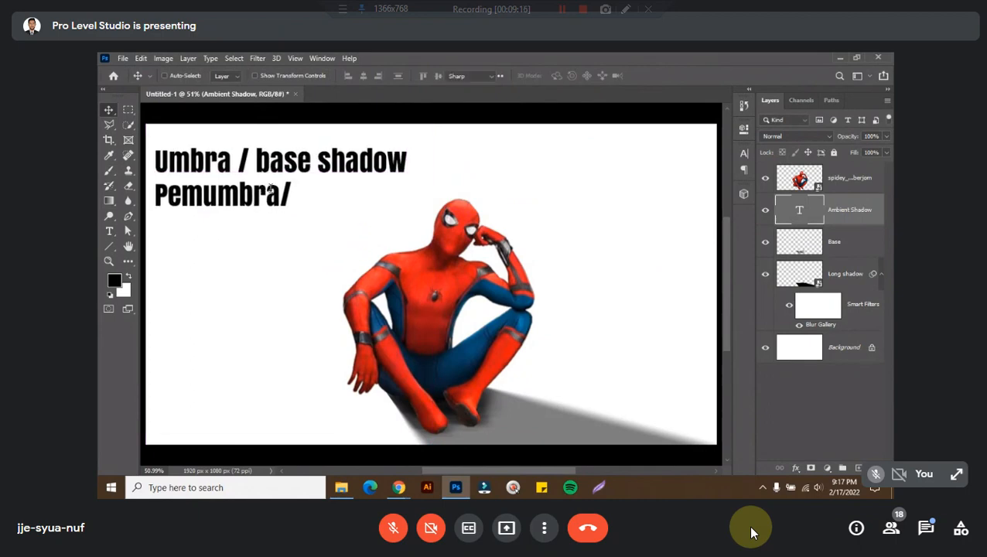
# - Extend the second text line to read "Pemumbra / Ambient Shadow"
pyautogui.doubleClick(265, 186)
pyautogui.press('Right')
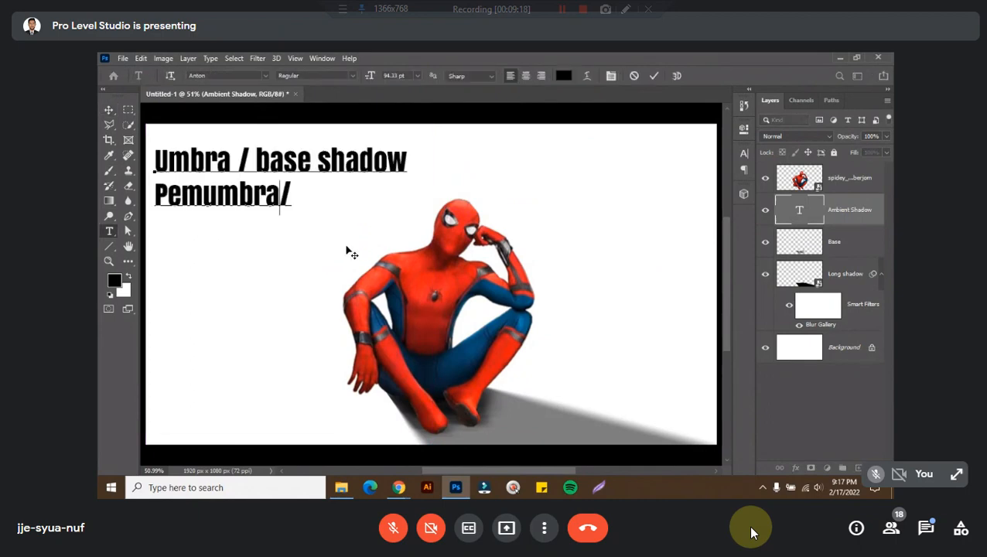
pyautogui.press('BackSpace')
pyautogui.write('/ Ambien')
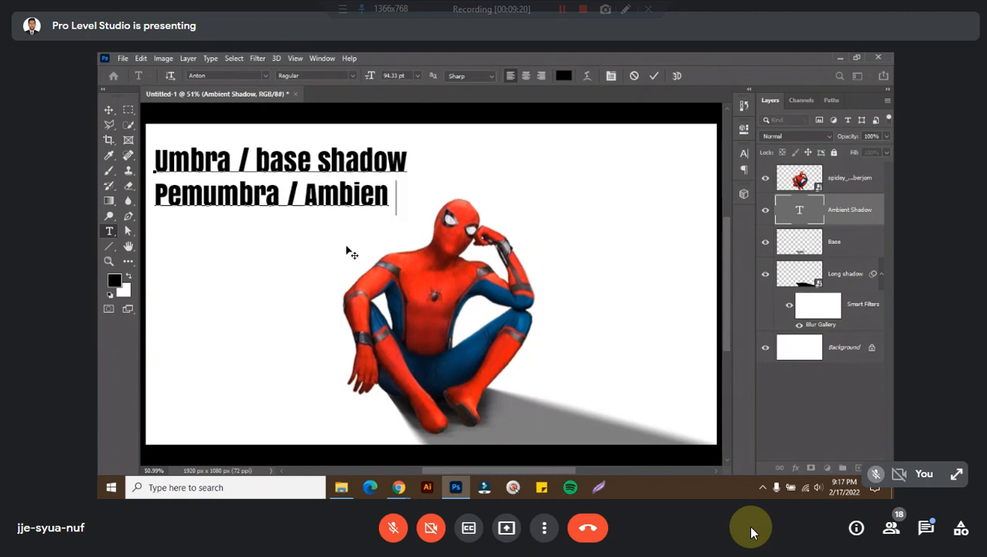
pyautogui.write('t Shadow')
pyautogui.hotkey('ctrl', 'Return')
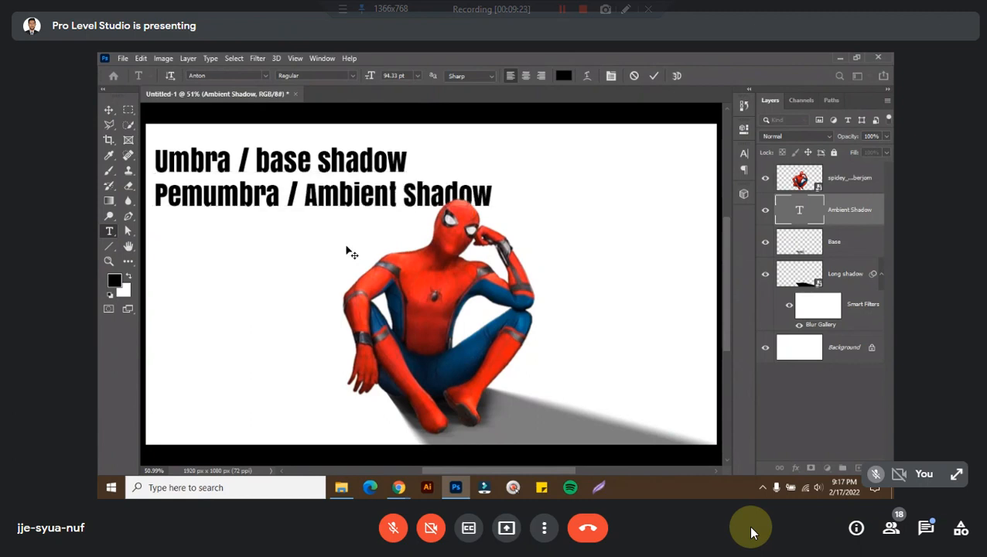
# - Set the whole text block to the Lato Bold font at 70 pt
pyautogui.press('v')
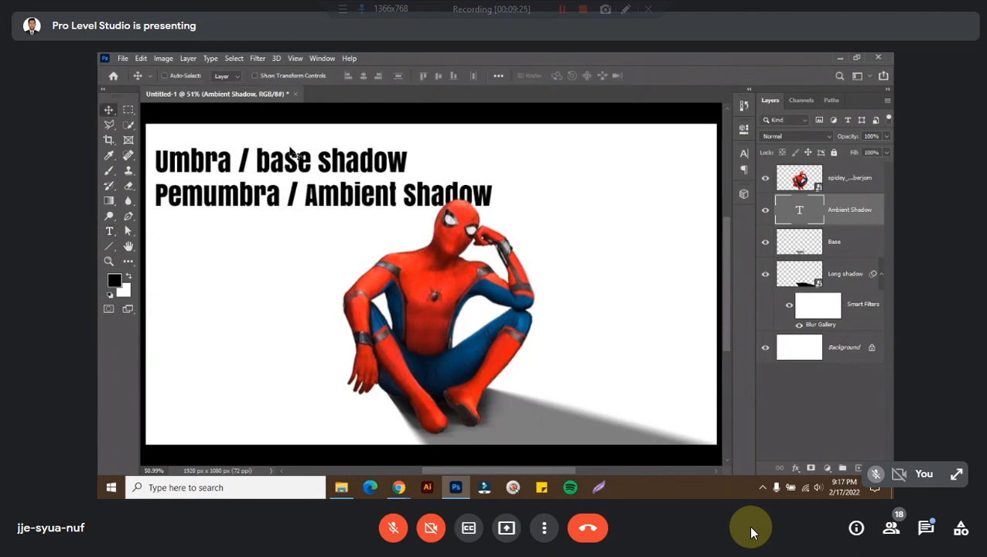
pyautogui.doubleClick(244, 152)
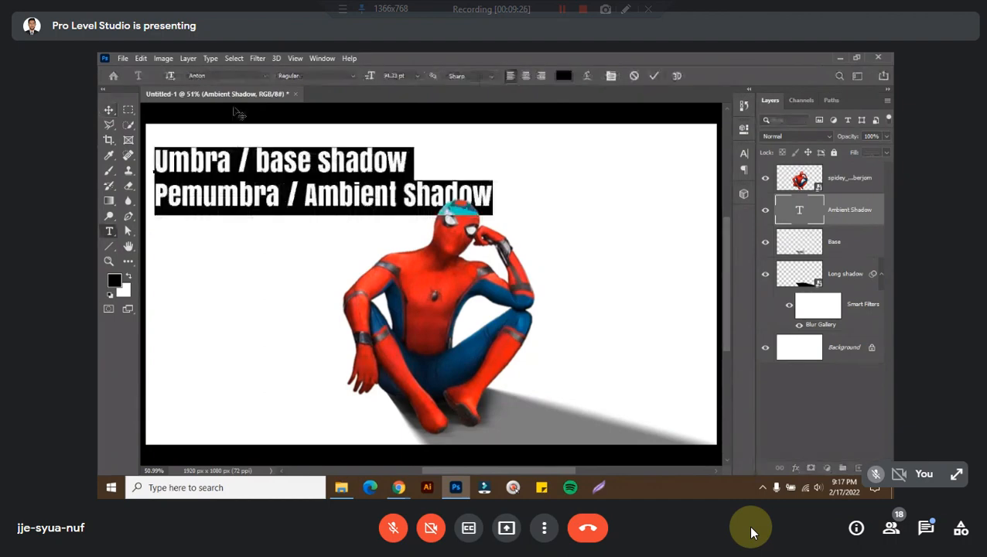
pyautogui.click(236, 75)
pyautogui.write('lato')
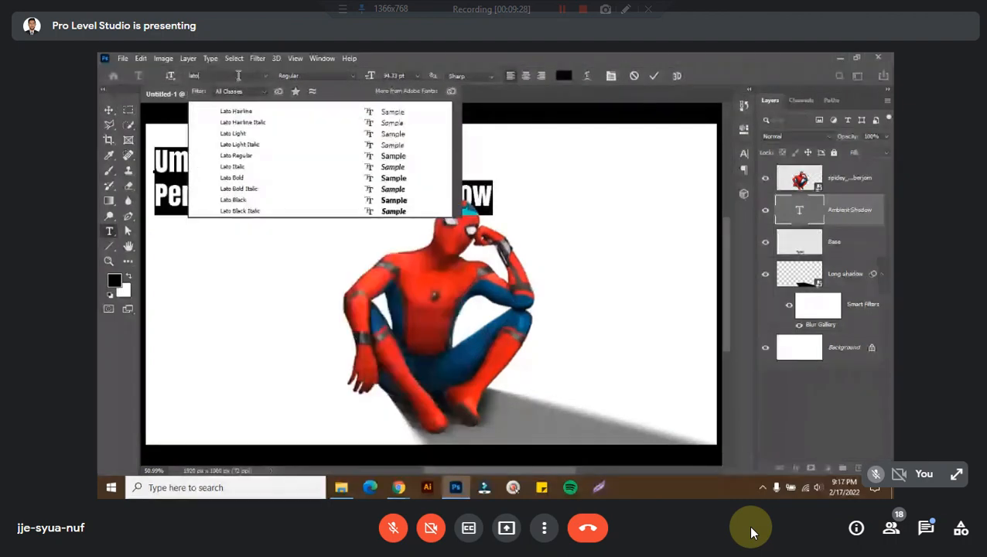
pyautogui.click(232, 177)
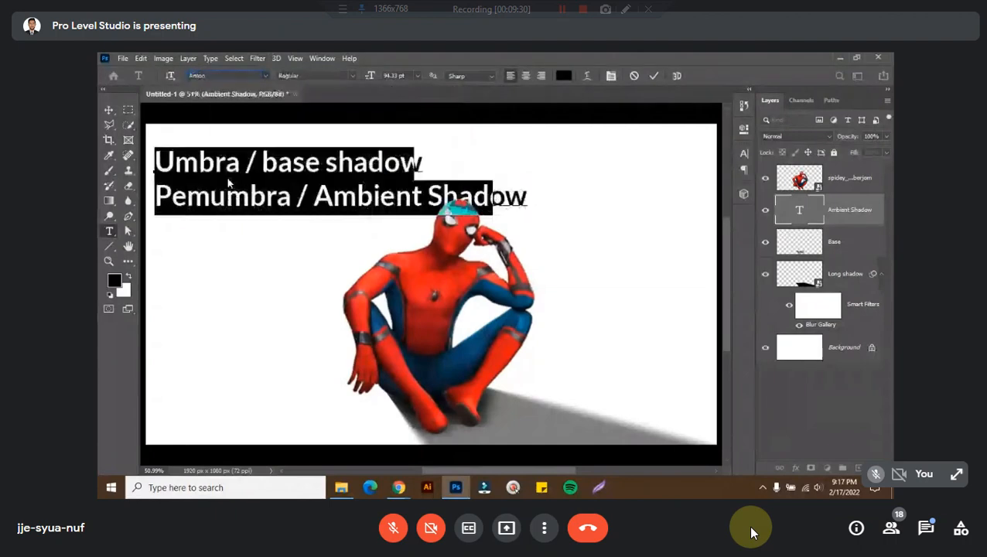
pyautogui.scroll(-20, 399, 75)
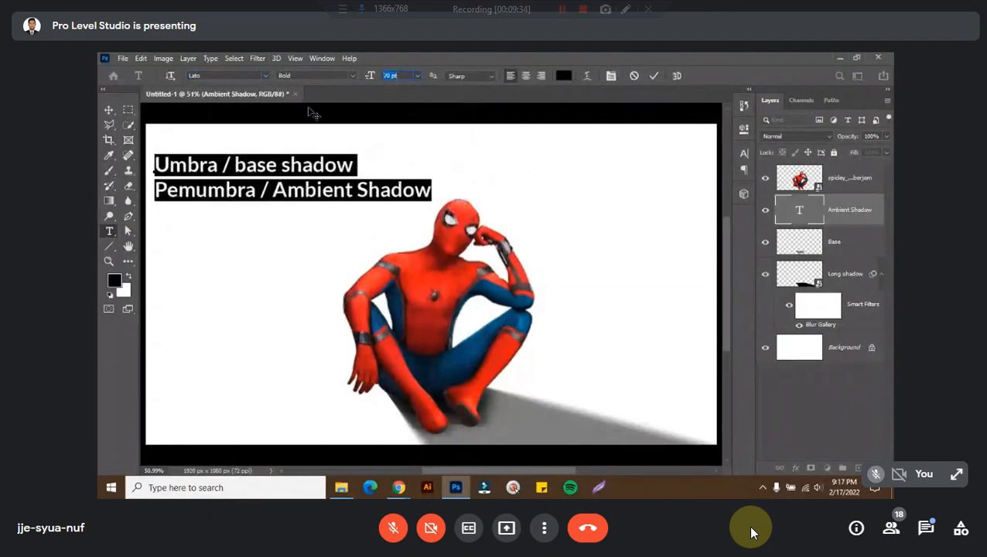
pyautogui.click(745, 157)
pyautogui.click(744, 153)
pyautogui.click(553, 188)
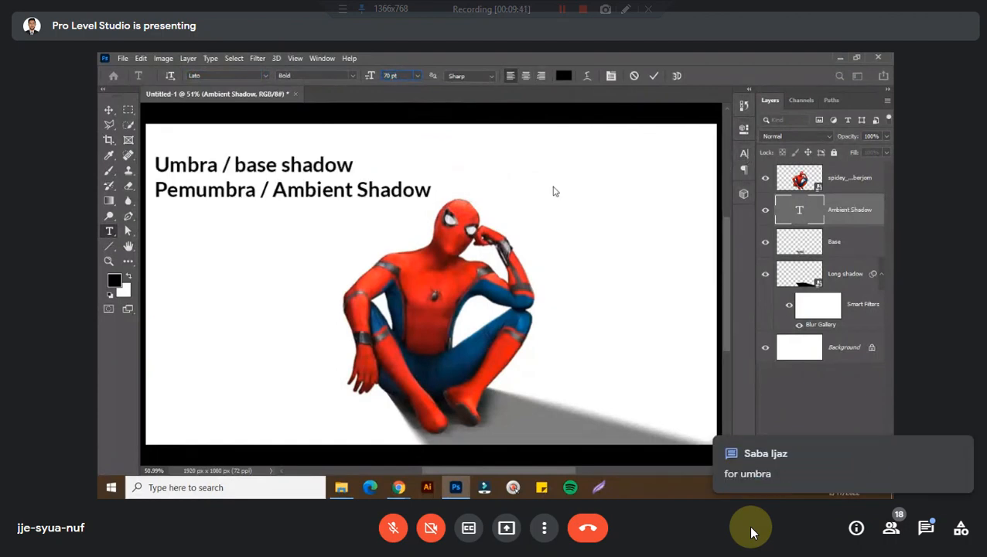
# - Move the text block slightly upward and append "/ contact line" to its first line
pyautogui.press('v')
pyautogui.moveTo(285, 200)
pyautogui.mouseDown()
pyautogui.moveTo(292, 188)
pyautogui.moveTo(283, 185)
pyautogui.mouseUp()
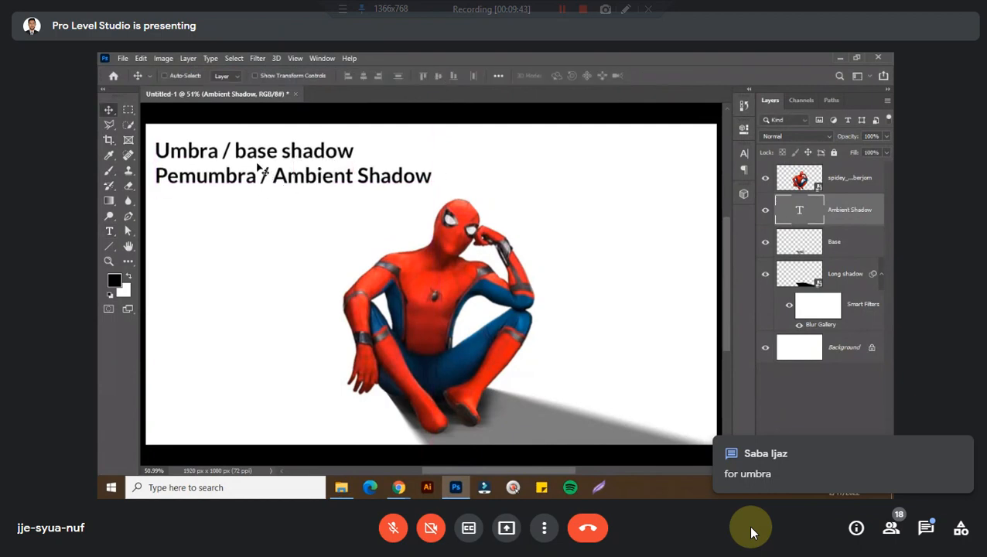
pyautogui.press('t')
pyautogui.click(352, 150)
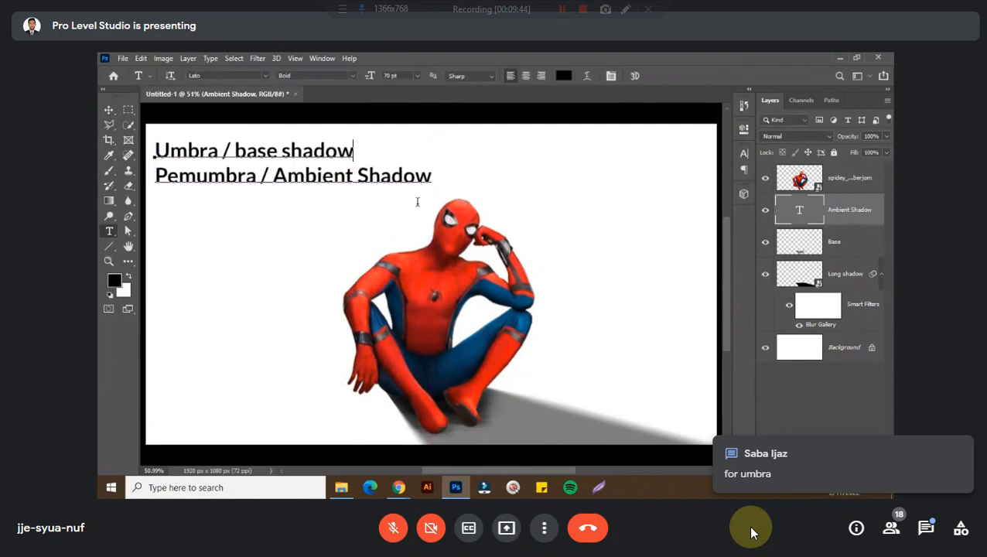
pyautogui.write('/ contac')
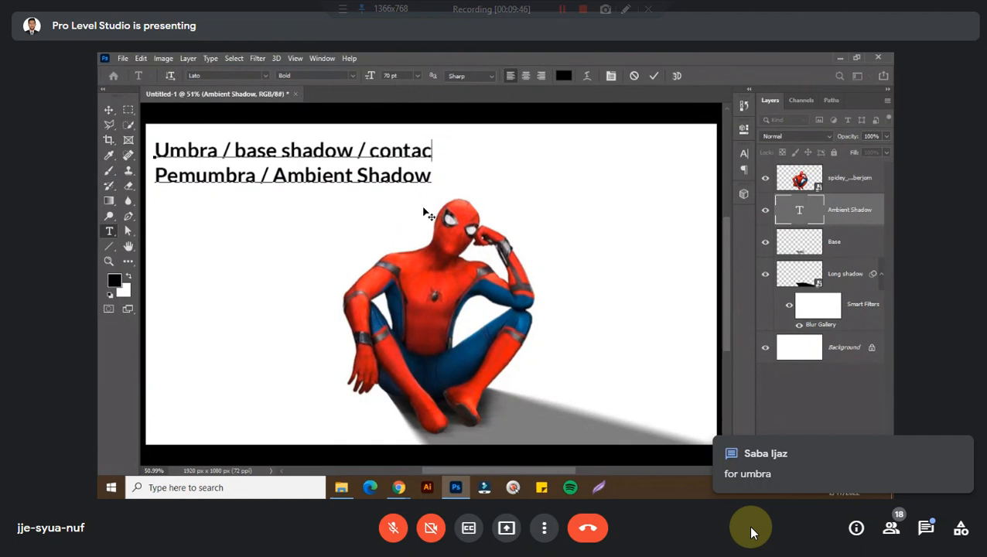
pyautogui.write('t line')
pyautogui.click(422, 205)
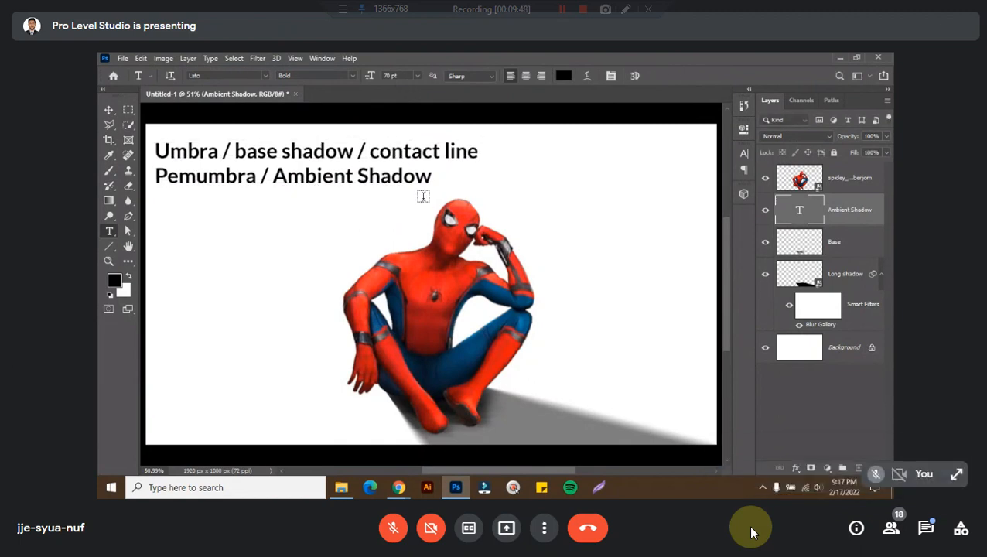
# - Correct the spelling of "Pemumbra" to "Penumbra" in the second text line
pyautogui.click(195, 175)
pyautogui.press('BackSpace')
pyautogui.write('n')
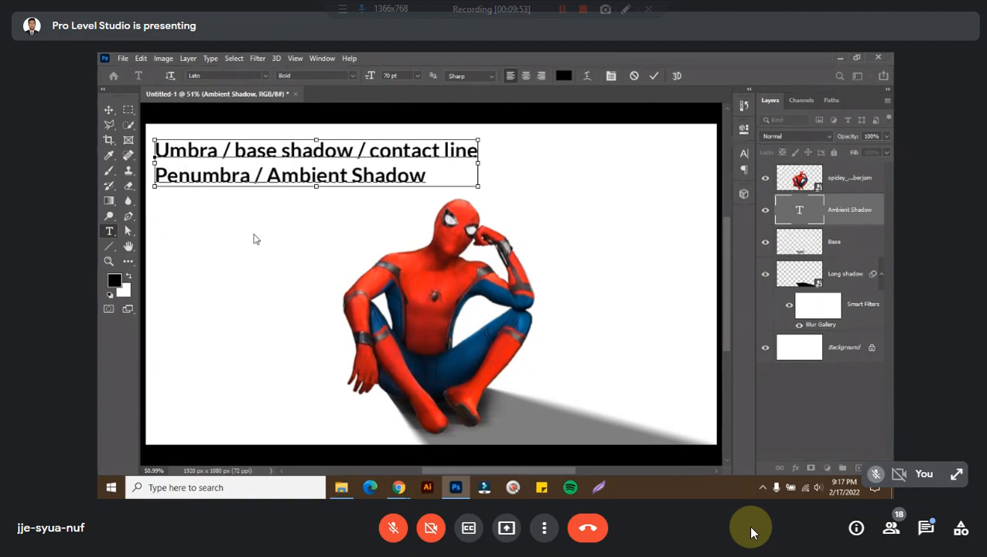
pyautogui.click(255, 239)
pyautogui.press('v')
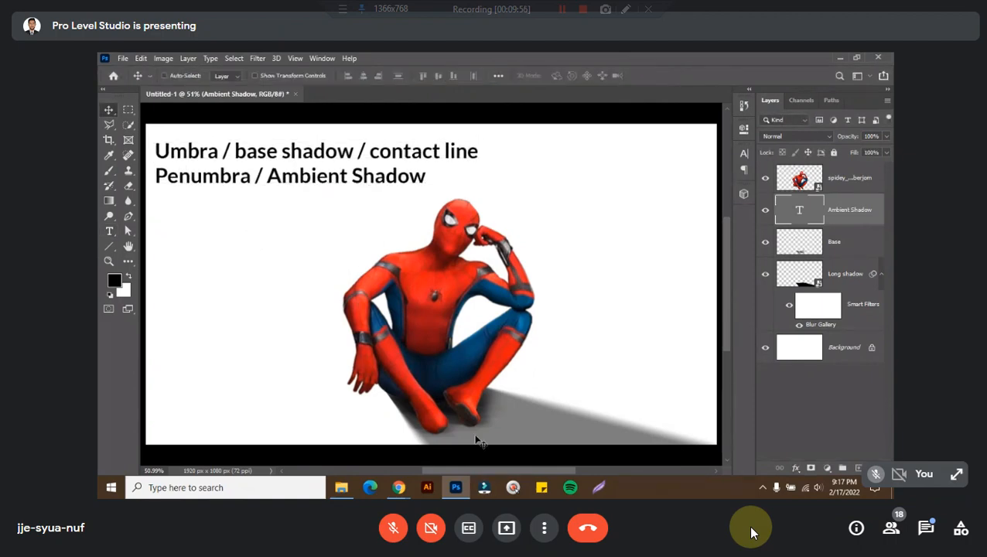
# - Add a new empty layer directly above the Base layer for the shadow around the feet
pyautogui.scroll(2, 472, 402)
pyautogui.scroll(1, 465, 375)
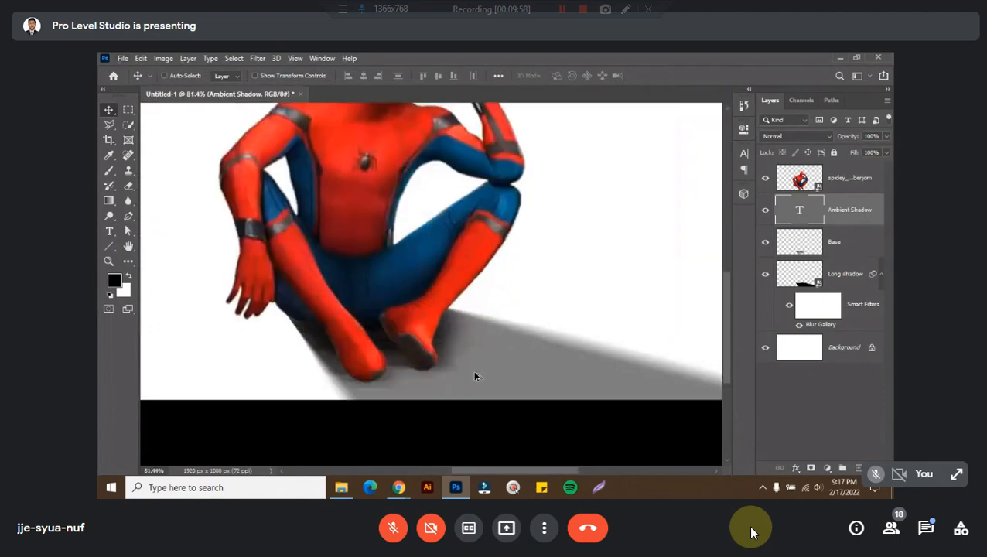
pyautogui.scroll(1, 475, 376)
pyautogui.click(811, 233)
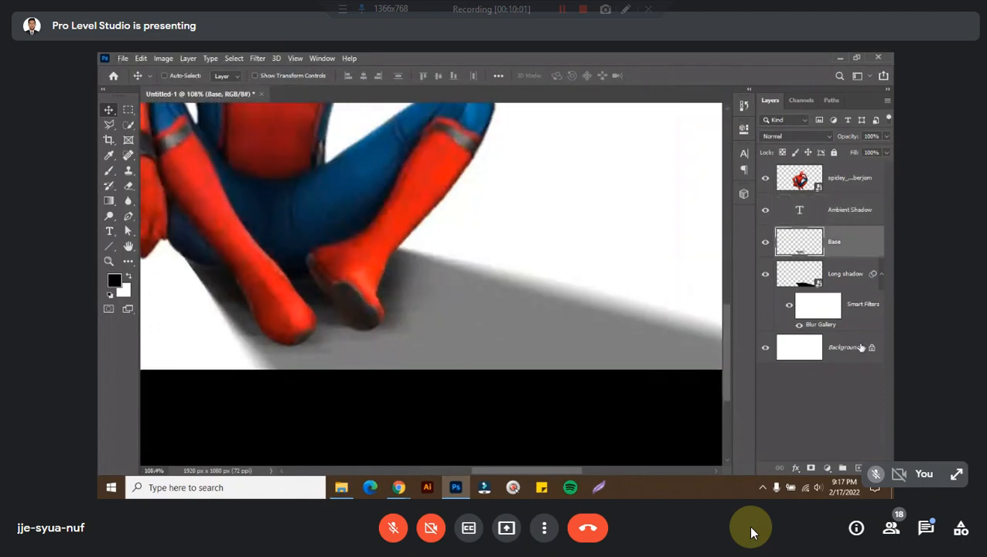
pyautogui.click(858, 467)
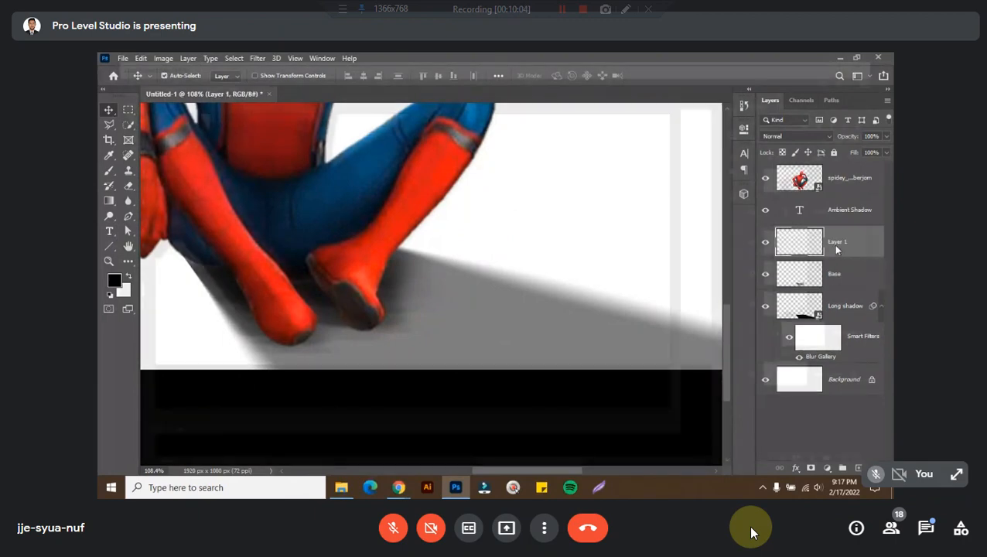
pyautogui.hotkey('ctrl', 'shift', 'r')
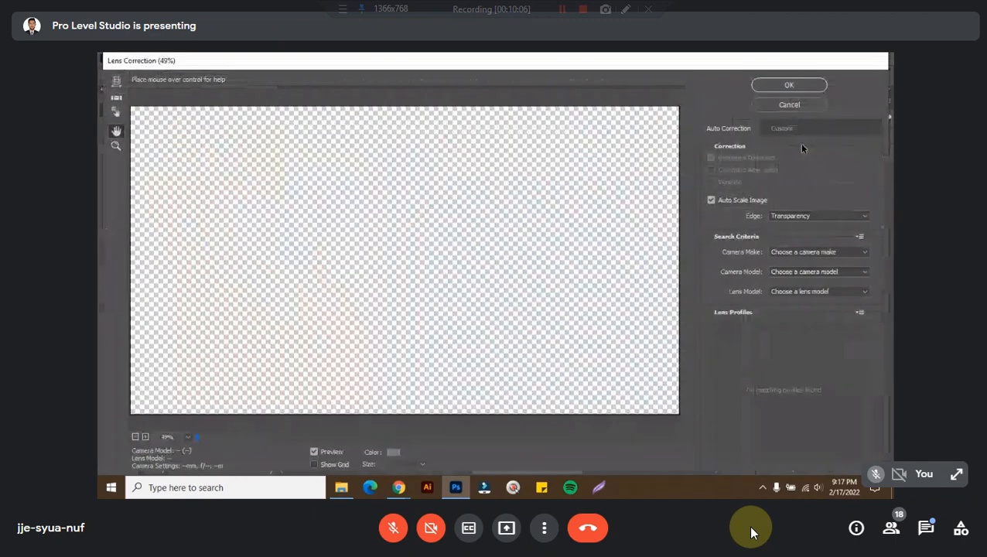
pyautogui.press('Escape')
# - Rename the new empty layer above Base as "Ambient shadow"
pyautogui.click(829, 295)
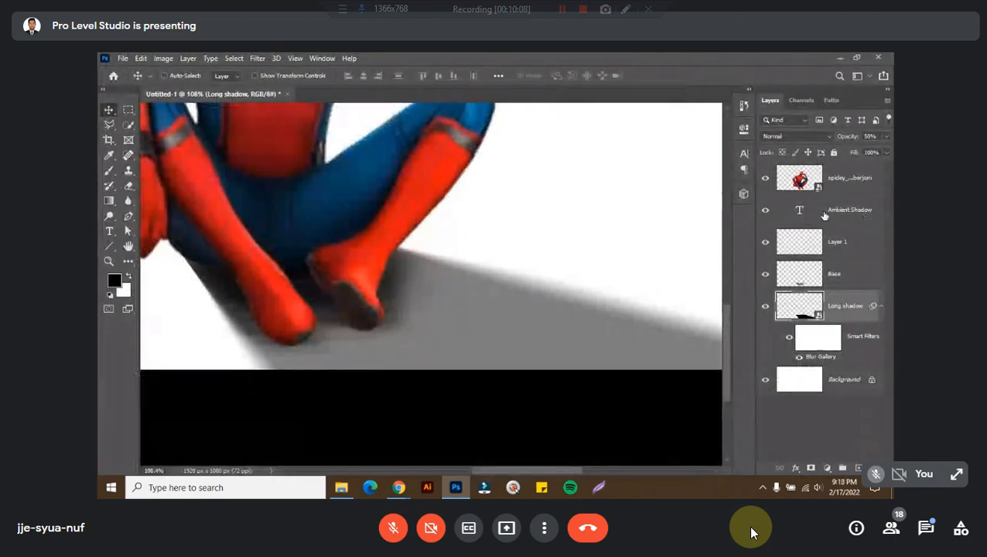
pyautogui.click(870, 214)
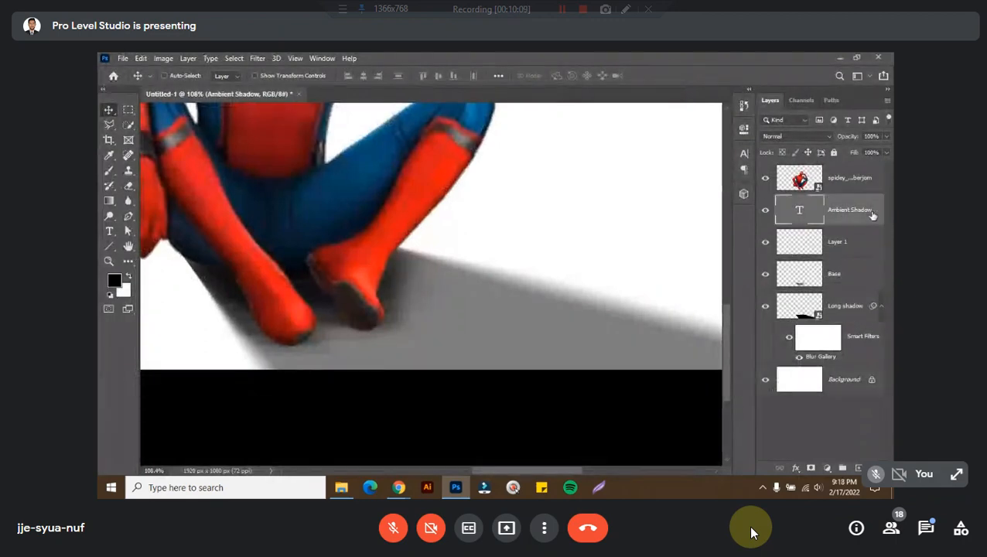
pyautogui.doubleClick(837, 241)
pyautogui.write('Alt')
pyautogui.write('ient sha')
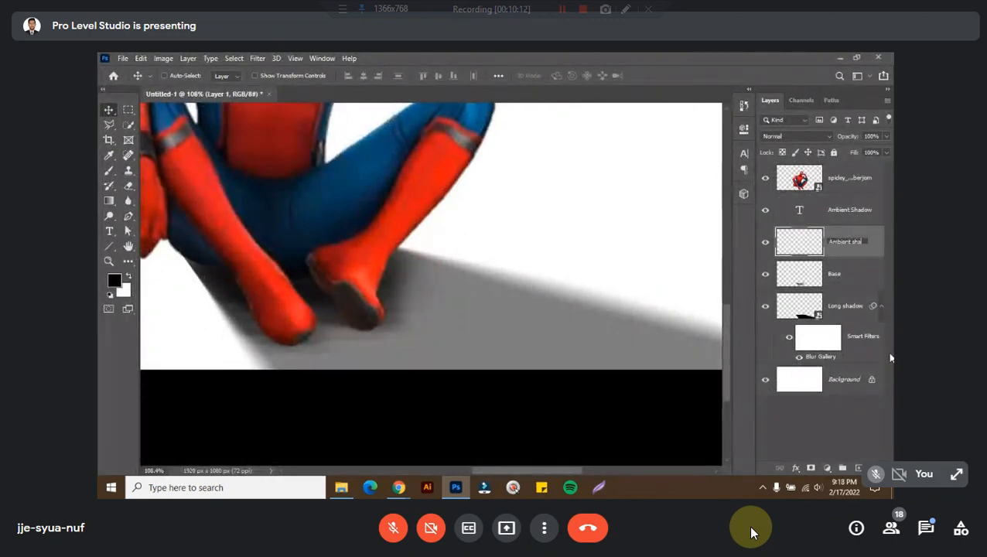
pyautogui.write('dow')
pyautogui.press('Return')
# - Try to paint a black shadow beside the feet with the Soft Round brush at 100% opacity on the Ambient shadow layer
pyautogui.moveTo(348, 296); pyautogui.dragTo(399, 280)
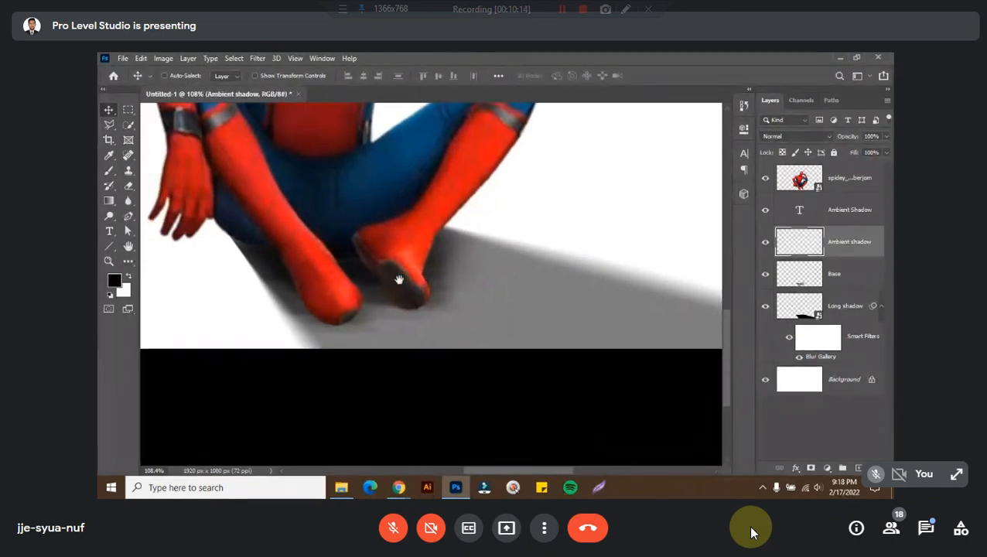
pyautogui.press('b')
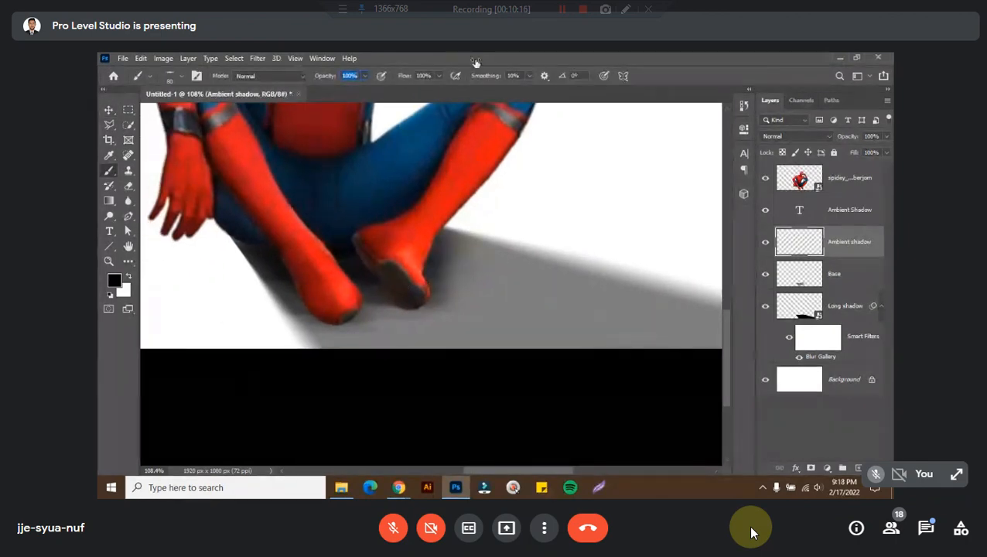
pyautogui.rightClick(464, 169)
pyautogui.click(543, 251)
pyautogui.click(609, 57)
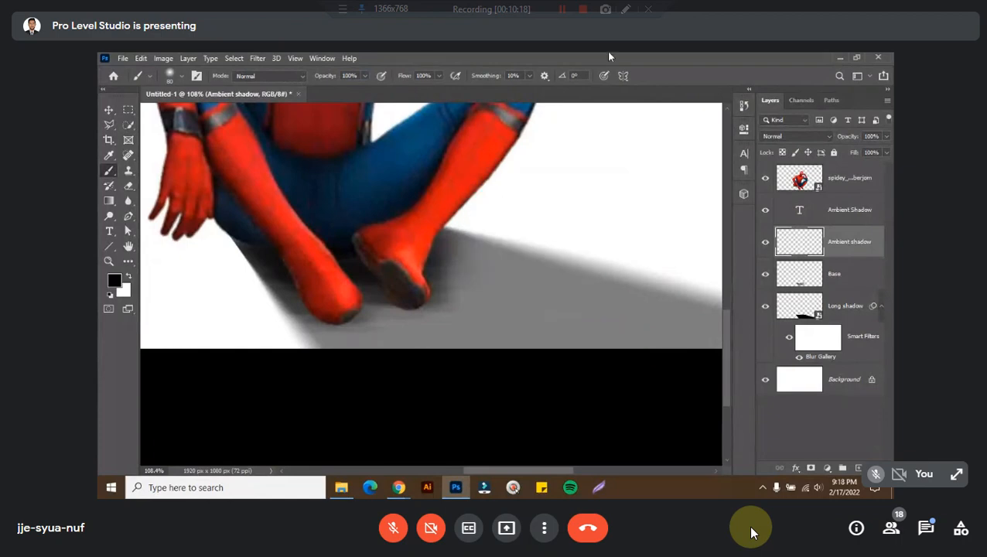
pyautogui.moveTo(371, 324)
pyautogui.mouseDown()
pyautogui.moveTo(434, 288)
pyautogui.moveTo(450, 242)
pyautogui.moveTo(543, 307)
pyautogui.moveTo(513, 353)
pyautogui.moveTo(370, 290)
pyautogui.moveTo(429, 286)
pyautogui.mouseUp()
pyautogui.moveTo(541, 341); pyautogui.dragTo(429, 304)
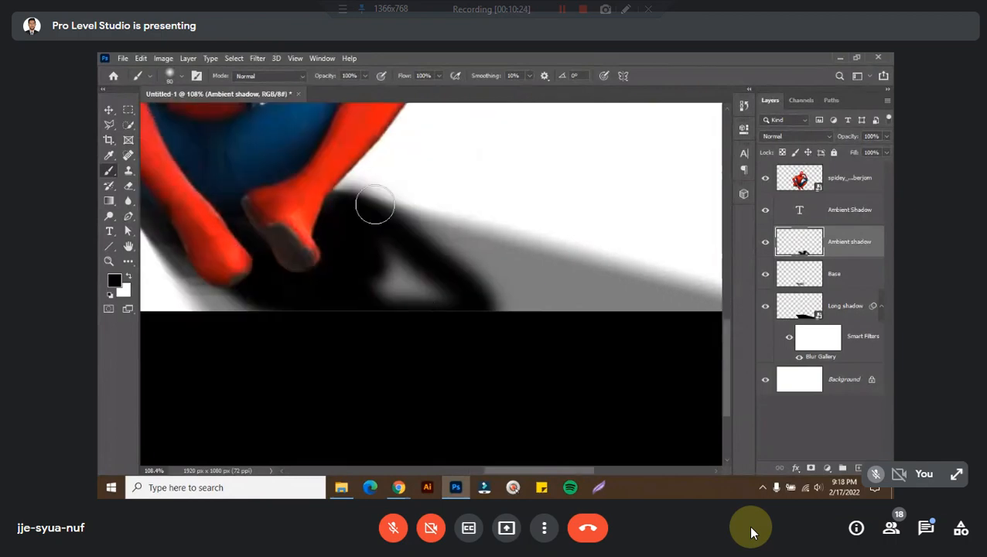
pyautogui.moveTo(427, 227)
pyautogui.mouseDown()
pyautogui.moveTo(696, 309)
pyautogui.moveTo(459, 304)
pyautogui.mouseUp()
pyautogui.hotkey('ctrl', 'z')
pyautogui.hotkey('ctrl', 'z')
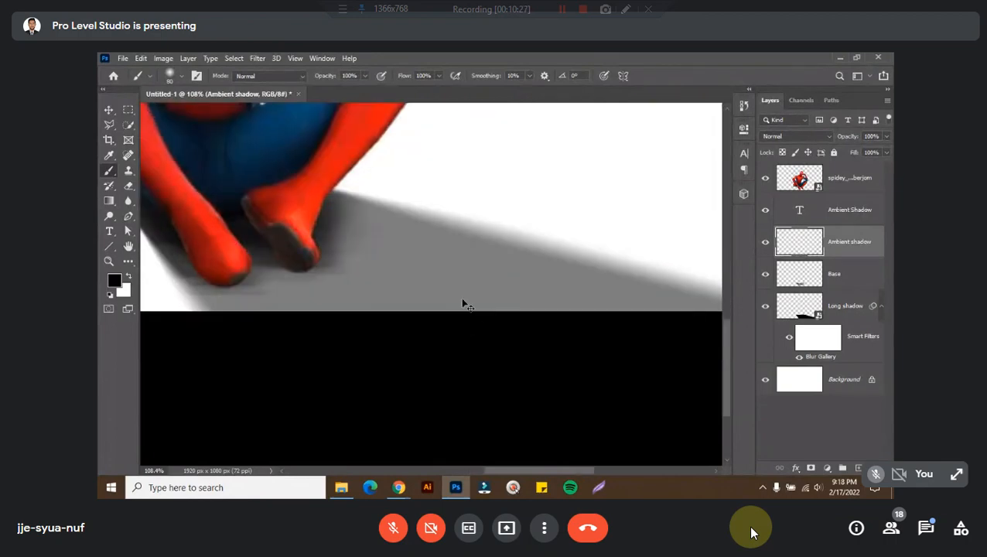
pyautogui.moveTo(322, 204)
pyautogui.mouseDown()
pyautogui.moveTo(459, 280)
pyautogui.moveTo(468, 303)
pyautogui.moveTo(450, 314)
pyautogui.moveTo(390, 318)
pyautogui.moveTo(276, 311)
pyautogui.moveTo(253, 257)
pyautogui.moveTo(218, 212)
pyautogui.moveTo(170, 204)
pyautogui.moveTo(249, 254)
pyautogui.moveTo(481, 308)
pyautogui.mouseUp()
pyautogui.hotkey('ctrl', 'z')
# - Paint a faint ambient shadow around the feet with a tilted elliptical soft brush at 126 px and 10% opacity
pyautogui.rightClick(341, 163)
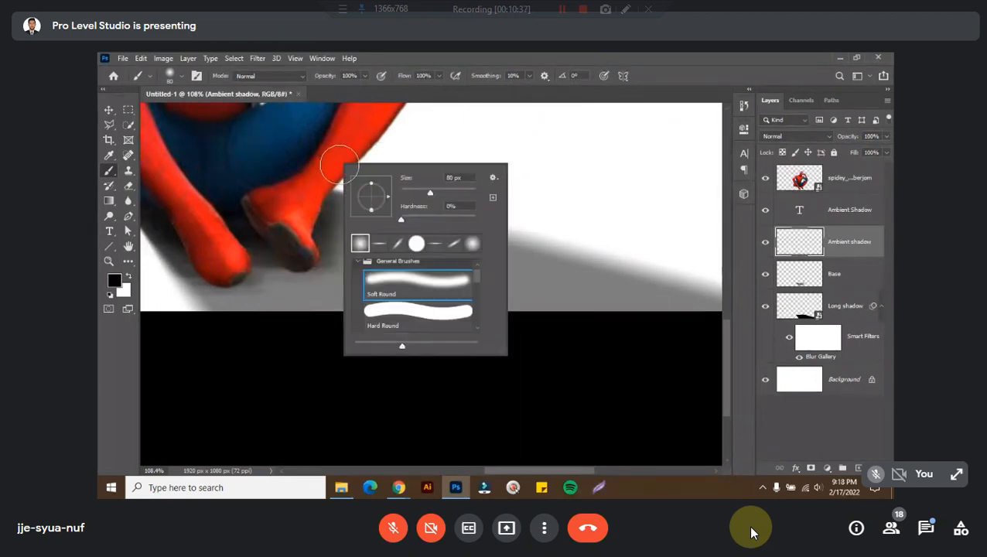
pyautogui.click(398, 246)
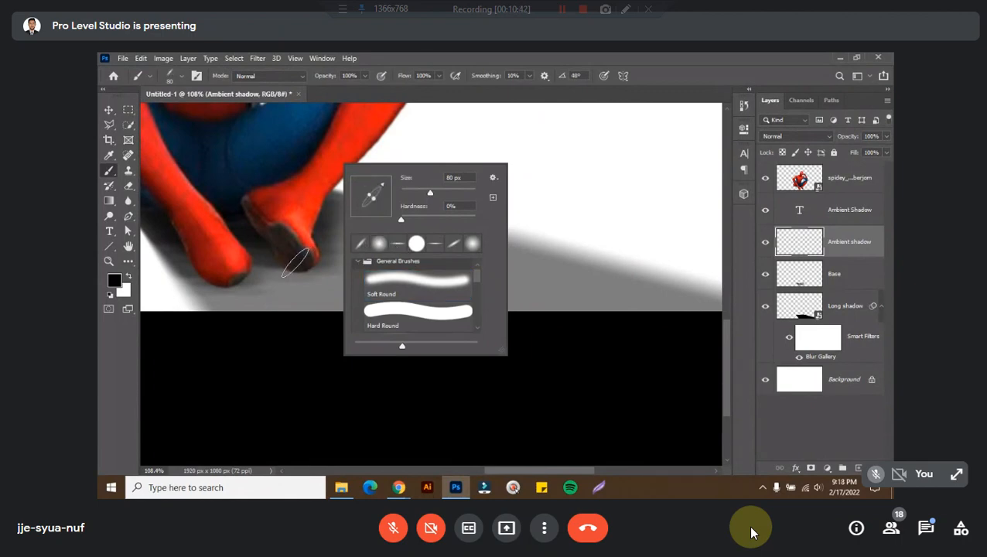
pyautogui.click(325, 77)
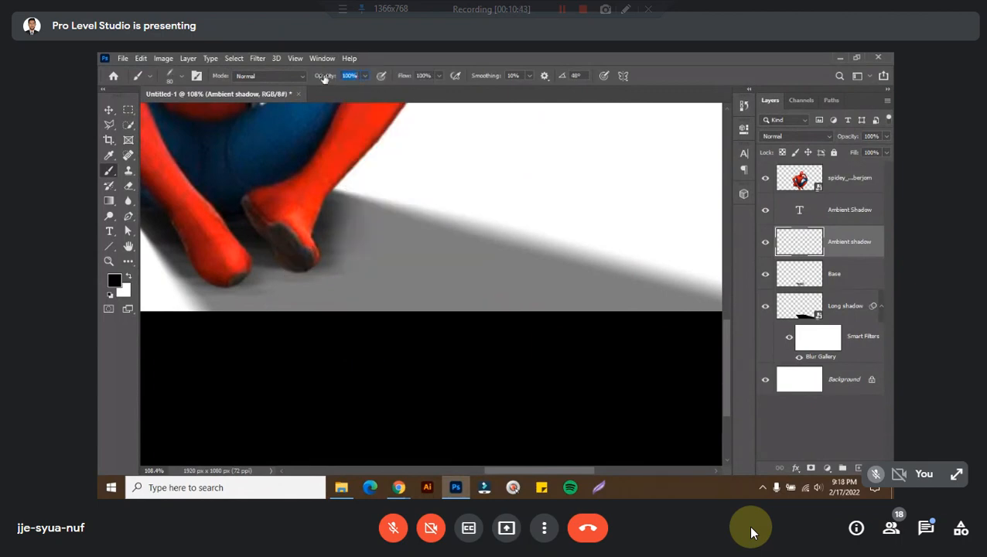
pyautogui.click(364, 77)
pyautogui.moveTo(318, 96); pyautogui.dragTo(315, 97)
pyautogui.keyDown('alt'); pyautogui.rightClick(298, 242); pyautogui.keyUp('alt')
pyautogui.moveTo(298, 245)
pyautogui.mouseDown()
pyautogui.moveTo(311, 243)
pyautogui.moveTo(441, 319)
pyautogui.mouseUp()
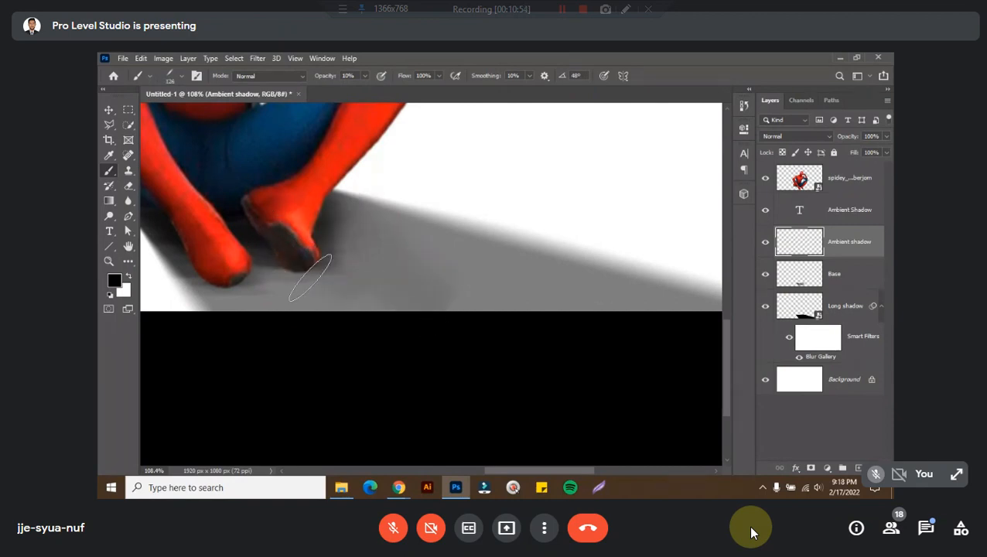
pyautogui.moveTo(196, 215)
pyautogui.mouseDown()
pyautogui.moveTo(279, 286)
pyautogui.moveTo(188, 218)
pyautogui.moveTo(253, 273)
pyautogui.moveTo(280, 287)
pyautogui.mouseUp()
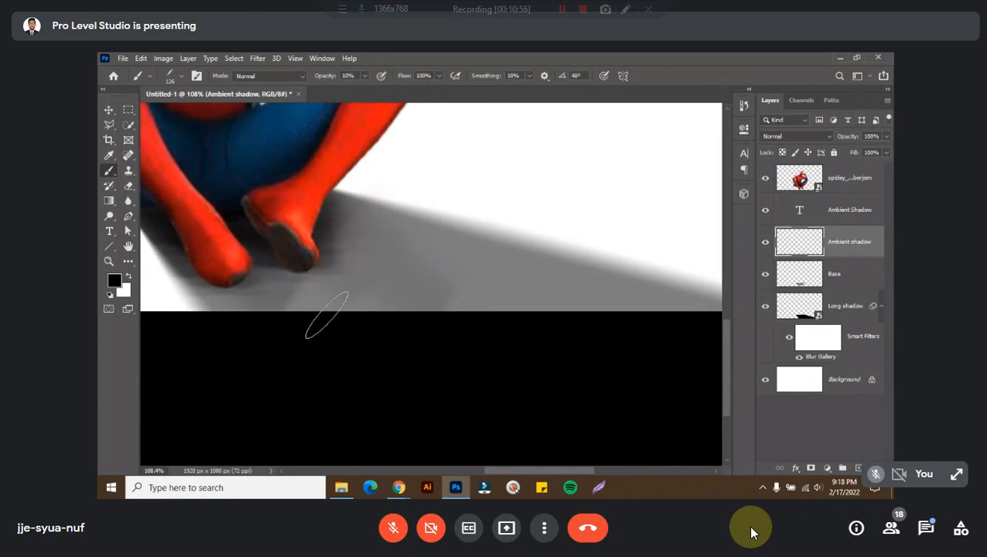
pyautogui.moveTo(327, 316)
pyautogui.mouseDown()
pyautogui.moveTo(267, 273)
pyautogui.moveTo(381, 334)
pyautogui.moveTo(308, 229)
pyautogui.moveTo(419, 301)
pyautogui.moveTo(307, 197)
pyautogui.moveTo(479, 299)
pyautogui.moveTo(328, 217)
pyautogui.moveTo(452, 296)
pyautogui.moveTo(304, 225)
pyautogui.moveTo(395, 286)
pyautogui.moveTo(234, 236)
pyautogui.moveTo(318, 312)
pyautogui.moveTo(219, 245)
pyautogui.moveTo(353, 278)
pyautogui.moveTo(308, 251)
pyautogui.moveTo(444, 301)
pyautogui.moveTo(303, 222)
pyautogui.moveTo(442, 282)
pyautogui.moveTo(346, 231)
pyautogui.moveTo(247, 243)
pyautogui.moveTo(426, 299)
pyautogui.moveTo(308, 231)
pyautogui.moveTo(556, 324)
pyautogui.moveTo(409, 264)
pyautogui.moveTo(441, 301)
pyautogui.moveTo(290, 252)
pyautogui.mouseUp()
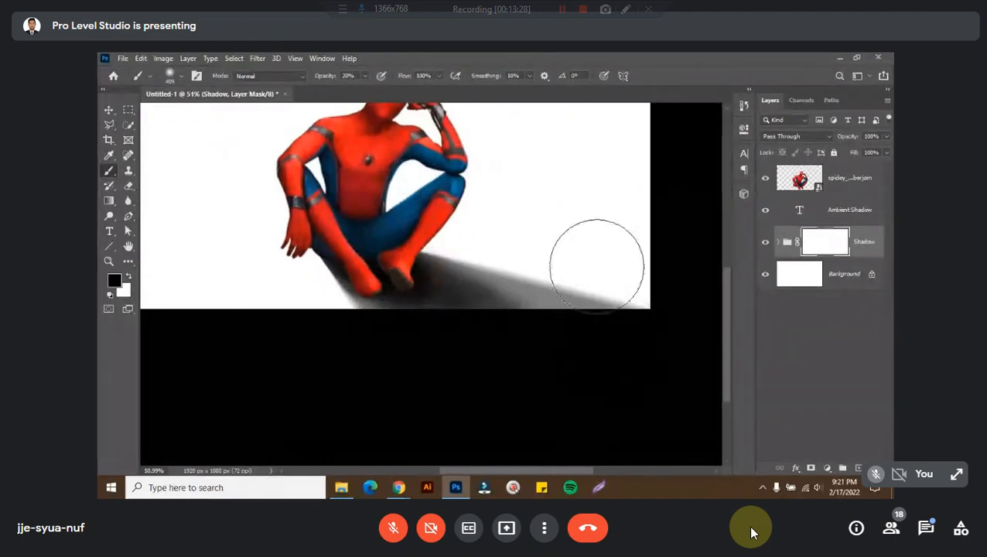
# - Try to fade the far end of the shadow on the Shadow group's mask with a soft black brush at 20% opacity
pyautogui.moveTo(286, 308); pyautogui.dragTo(375, 308)
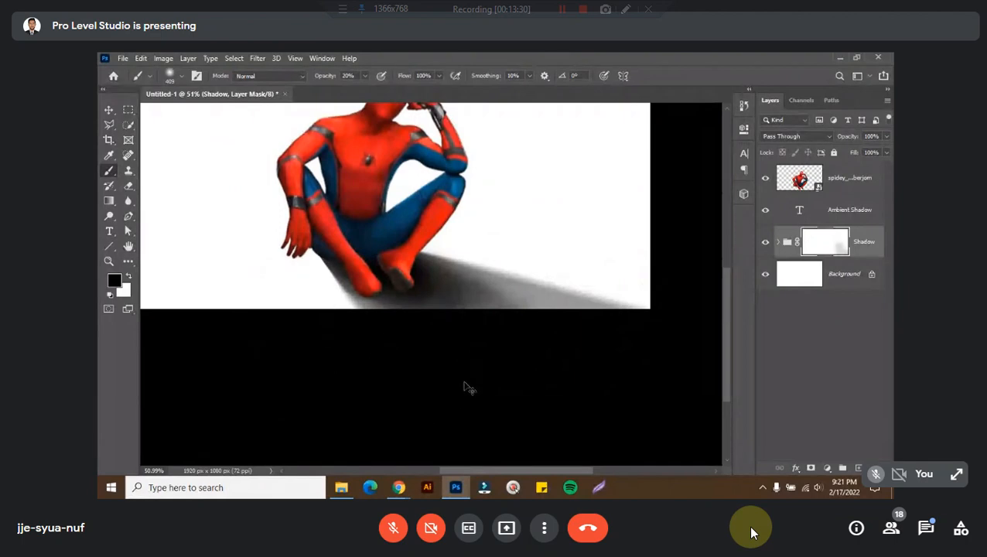
pyautogui.hotkey('ctrl', 'z')
pyautogui.hotkey('ctrl', 'z')
pyautogui.hotkey('ctrl', 'shift', 'z')
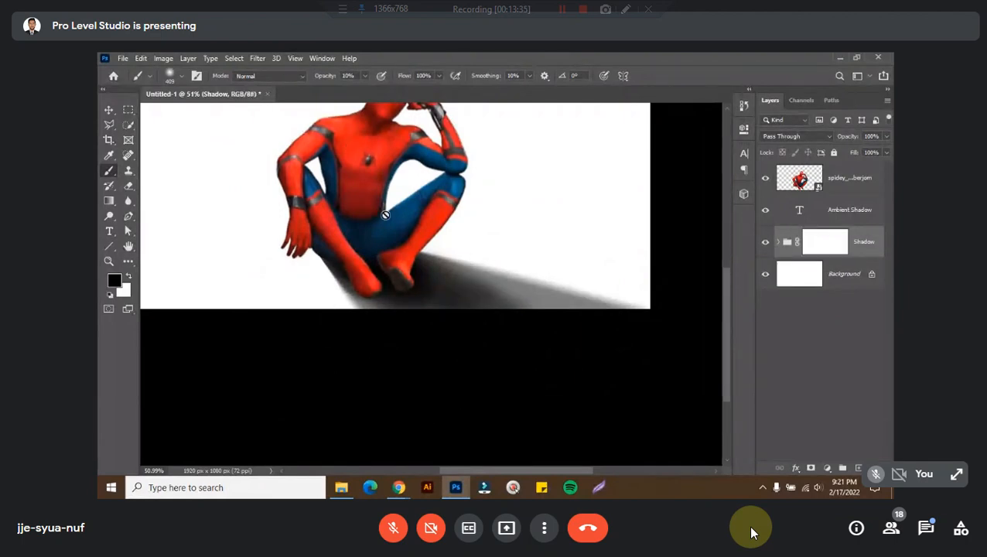
pyautogui.click(815, 246)
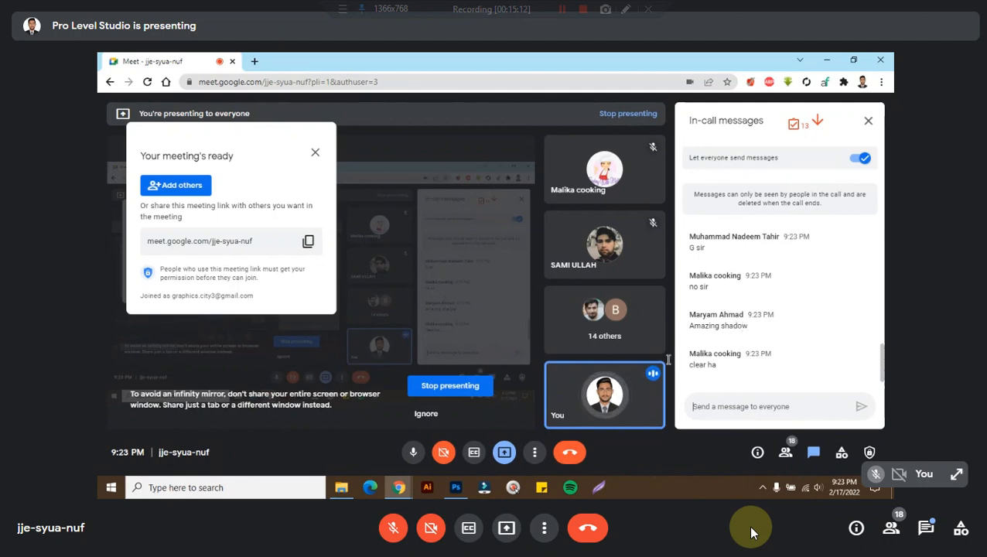
# - Switch from the browser meeting window back to the Photoshop document
pyautogui.moveTo(454, 490)
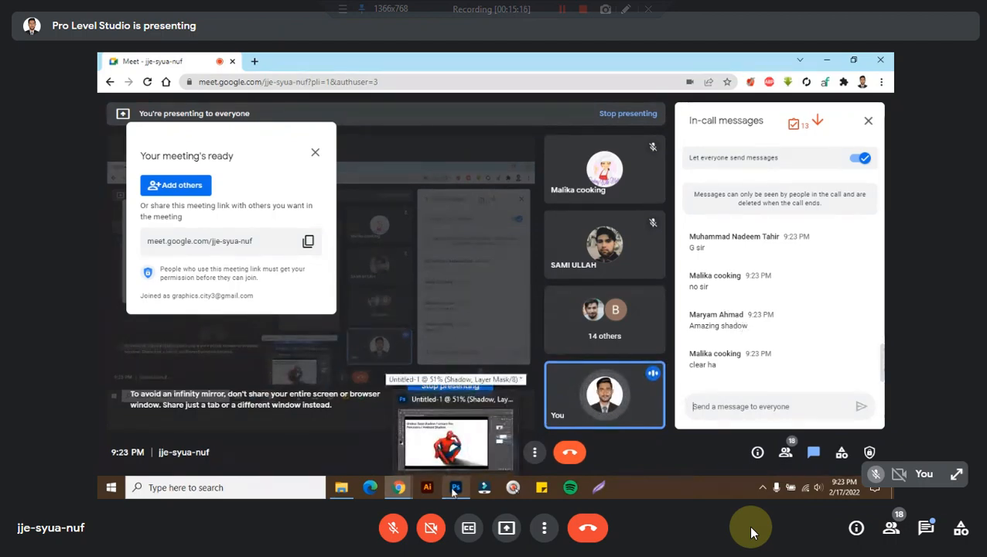
pyautogui.click(455, 489)
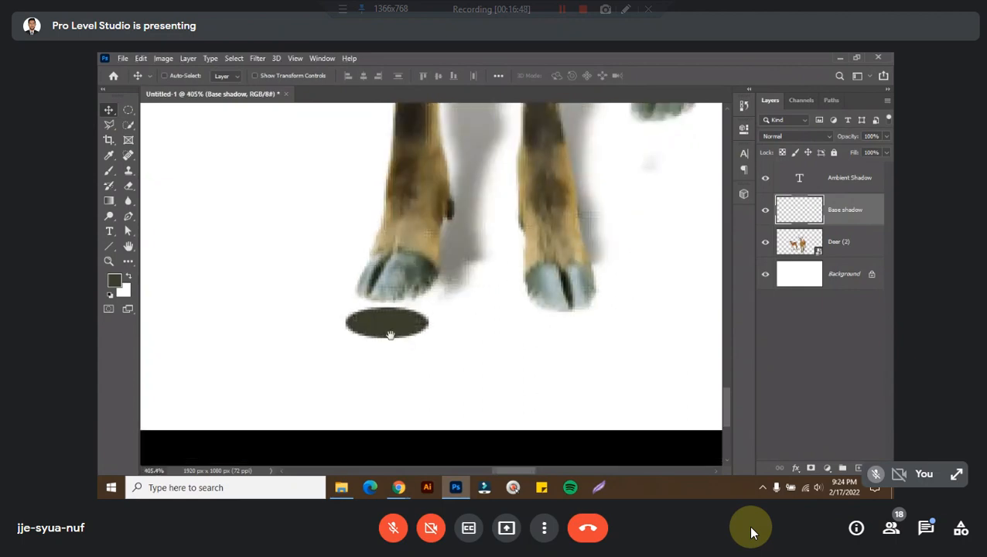
# - Convert the Base shadow layer to a smart object and apply the Blur More filter to it
pyautogui.rightClick(830, 224)
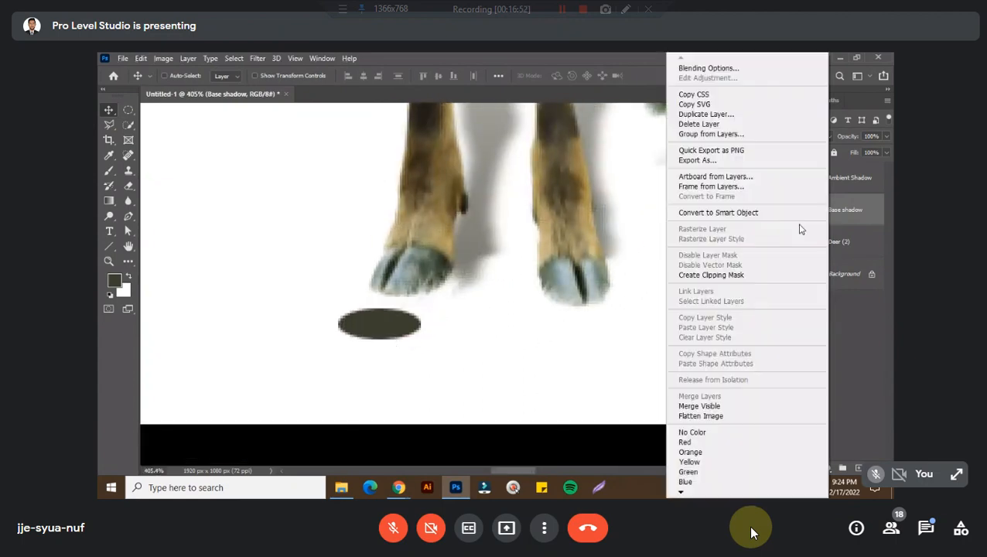
pyautogui.click(797, 207)
pyautogui.click(259, 58)
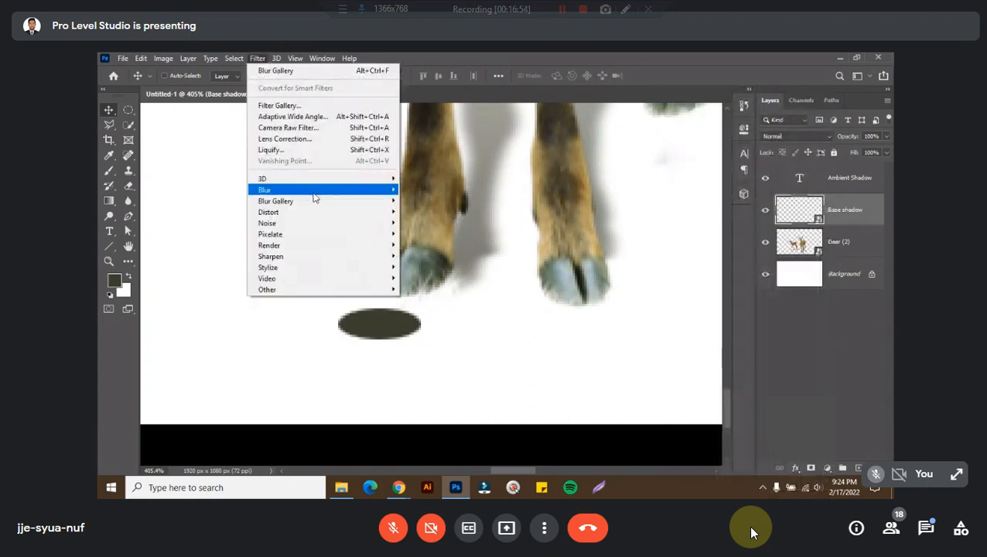
pyautogui.moveTo(314, 198)
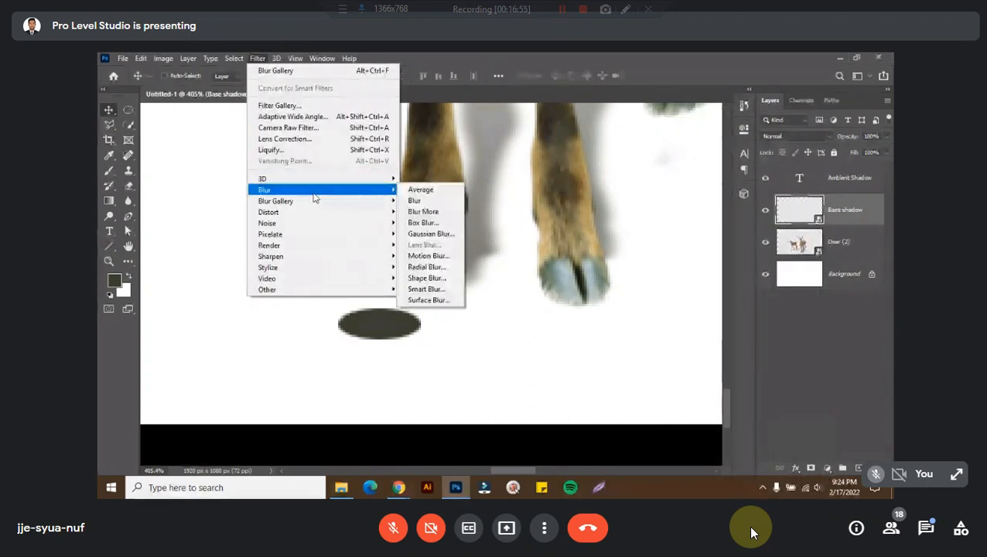
pyautogui.click(424, 215)
# - Apply a Box Blur with a radius of 2 pixels to the Base shadow smart object
pyautogui.click(257, 58)
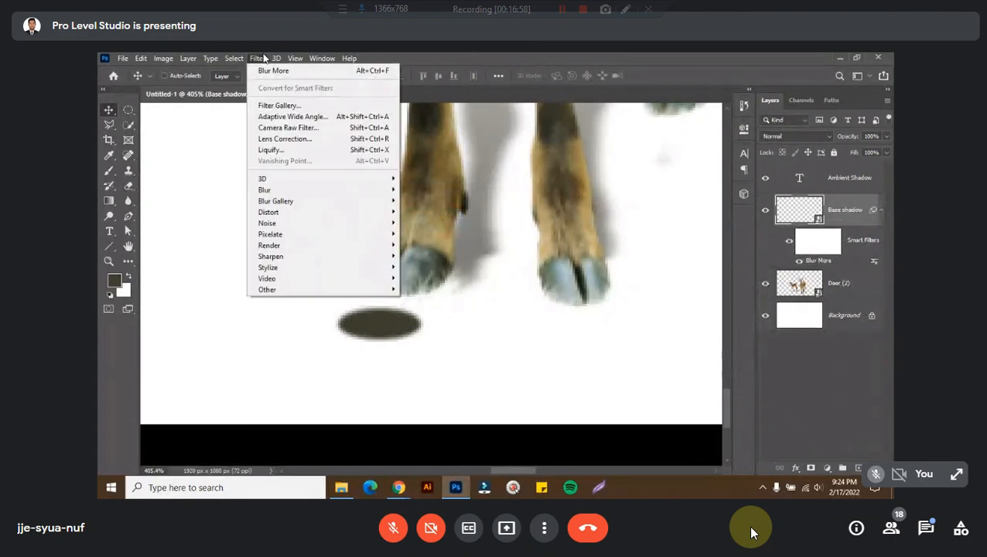
pyautogui.moveTo(313, 190)
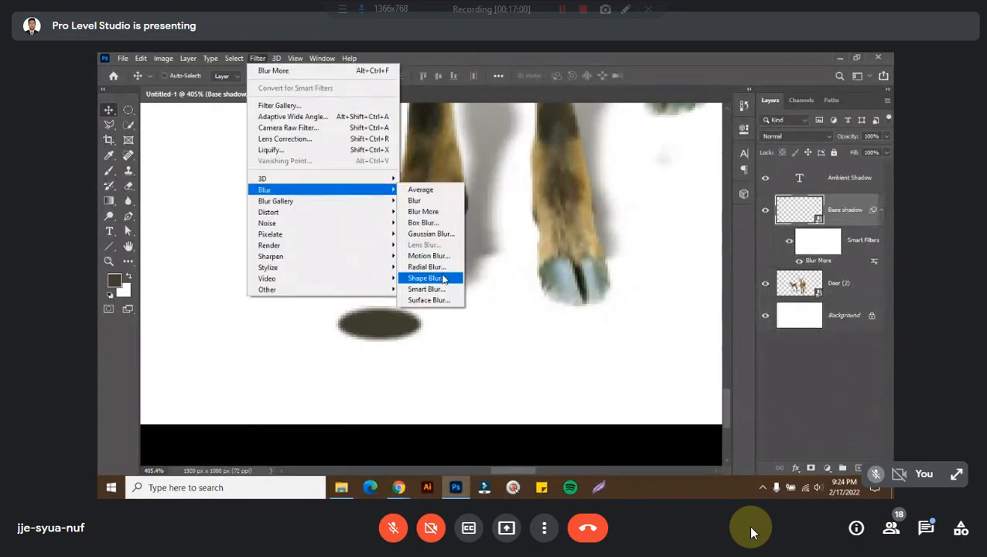
pyautogui.click(437, 224)
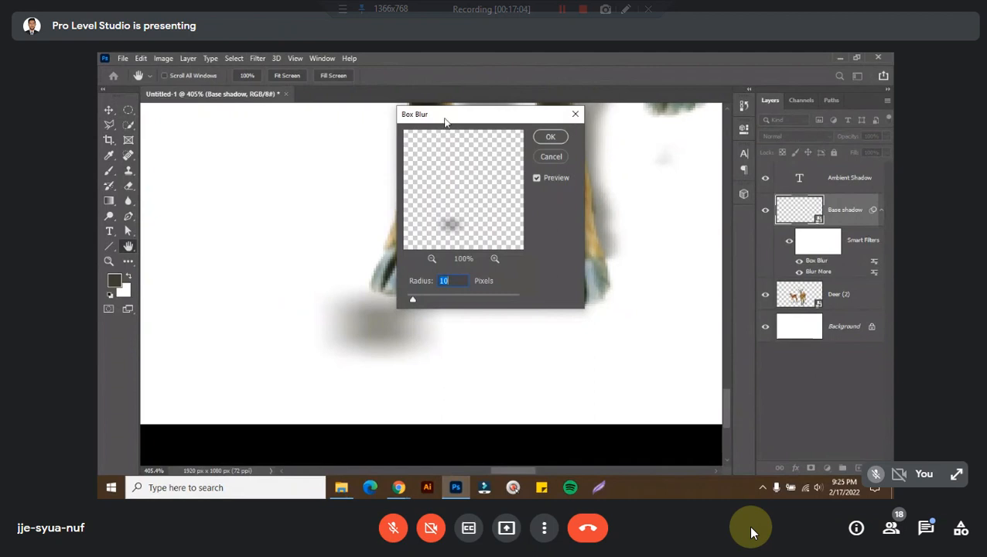
pyautogui.moveTo(444, 122); pyautogui.dragTo(650, 122)
pyautogui.write('1')
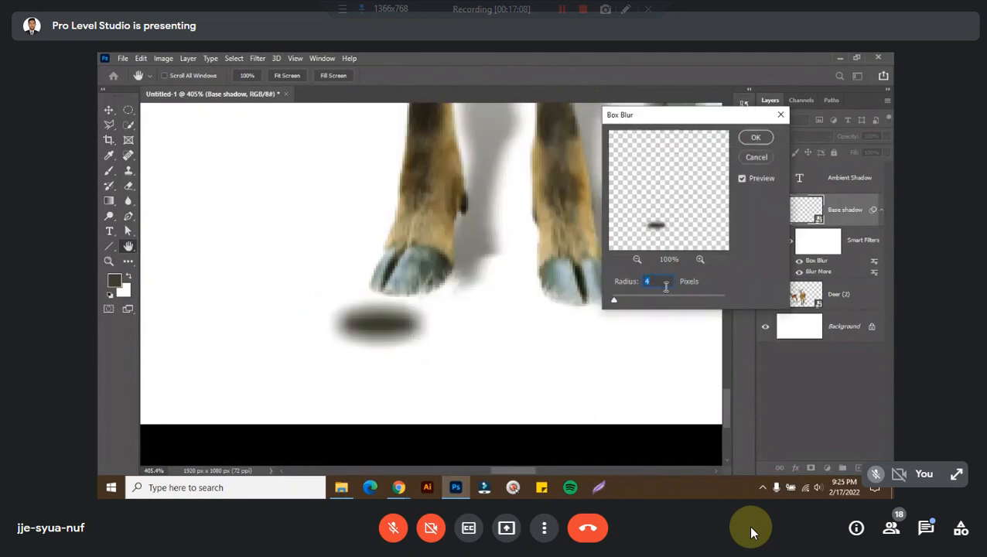
pyautogui.press('Down')
pyautogui.press('Down')
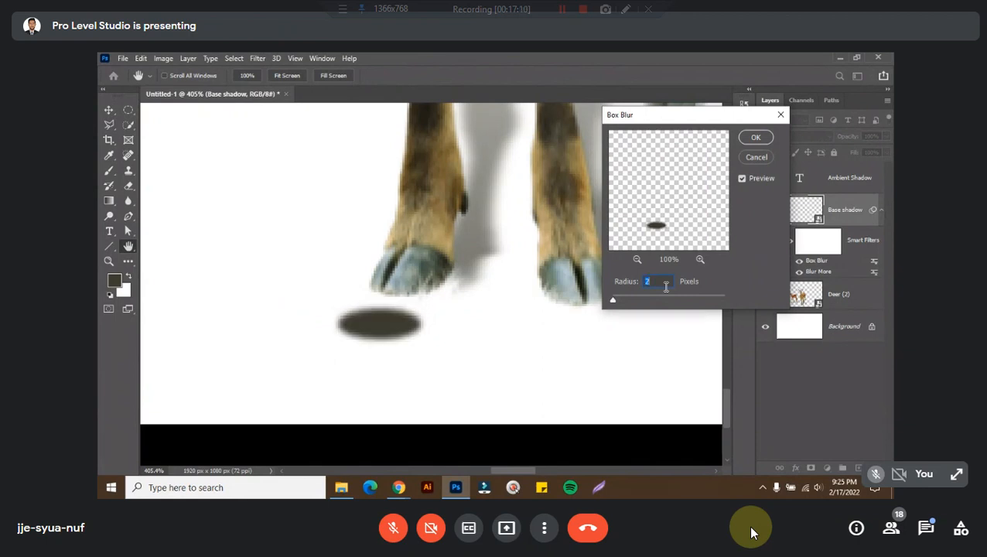
pyautogui.click(755, 139)
# - Apply a Motion Blur at 0° with a distance of about 15 pixels to the Base shadow smart object
pyautogui.click(256, 58)
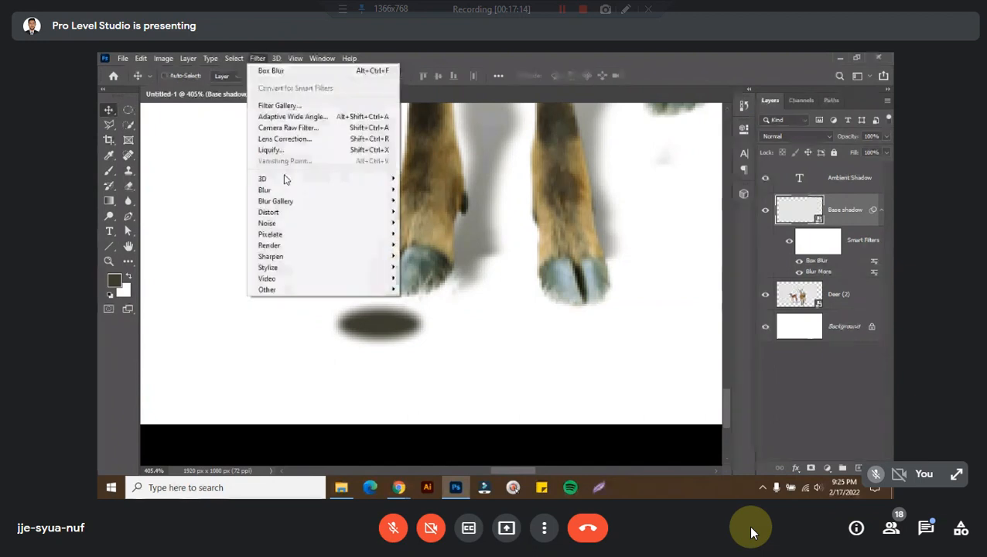
pyautogui.moveTo(364, 189)
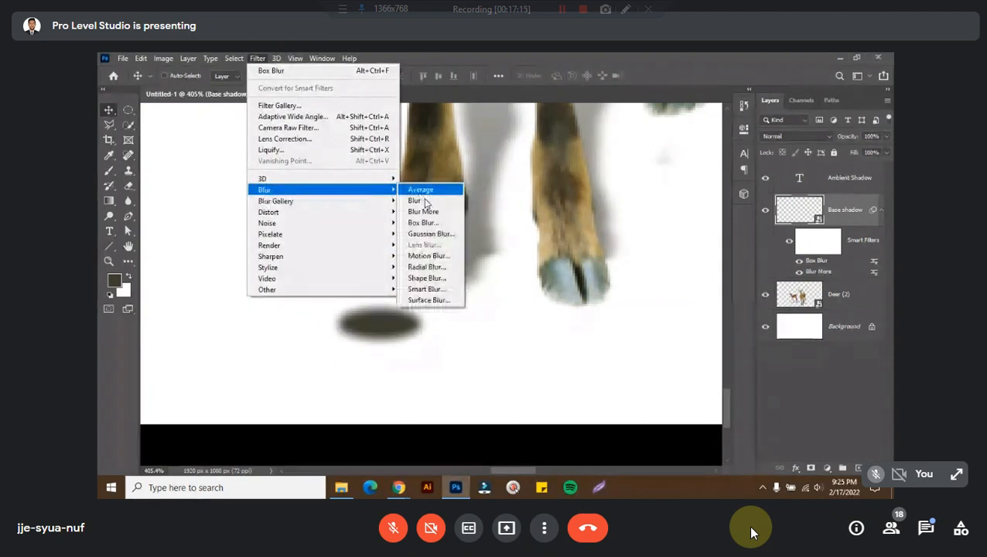
pyautogui.click(429, 256)
pyautogui.moveTo(479, 114); pyautogui.dragTo(609, 126)
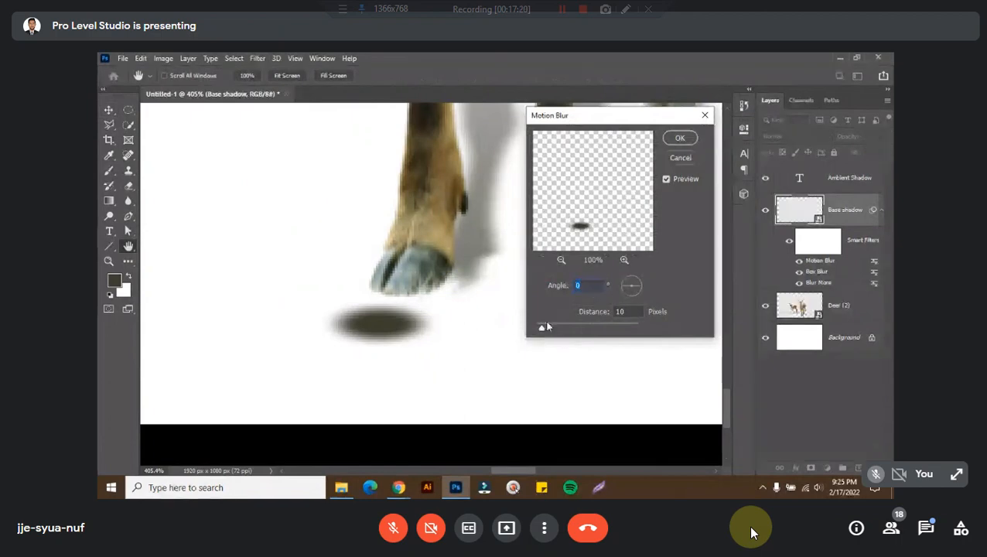
pyautogui.press('Up')
pyautogui.press('Up')
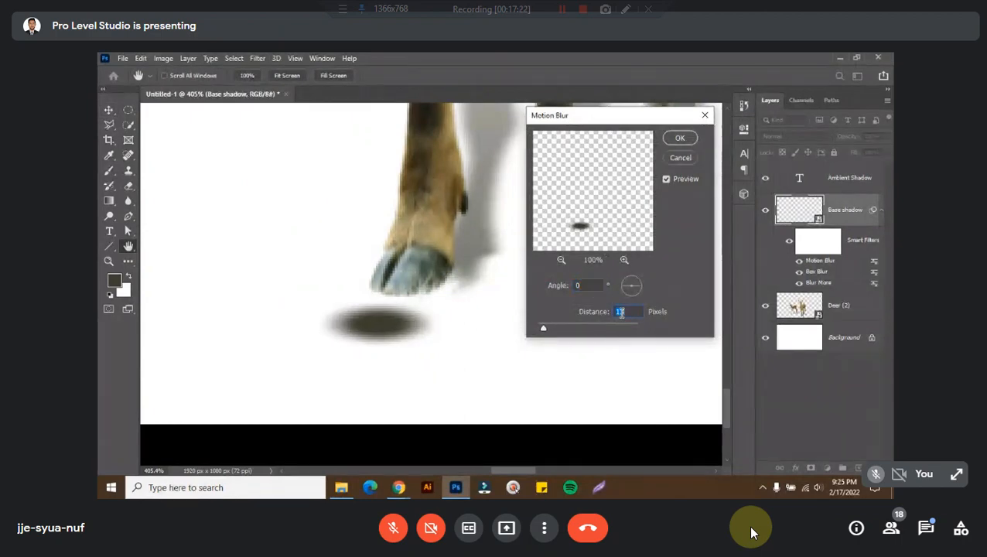
pyautogui.press('Up')
pyautogui.press('Up')
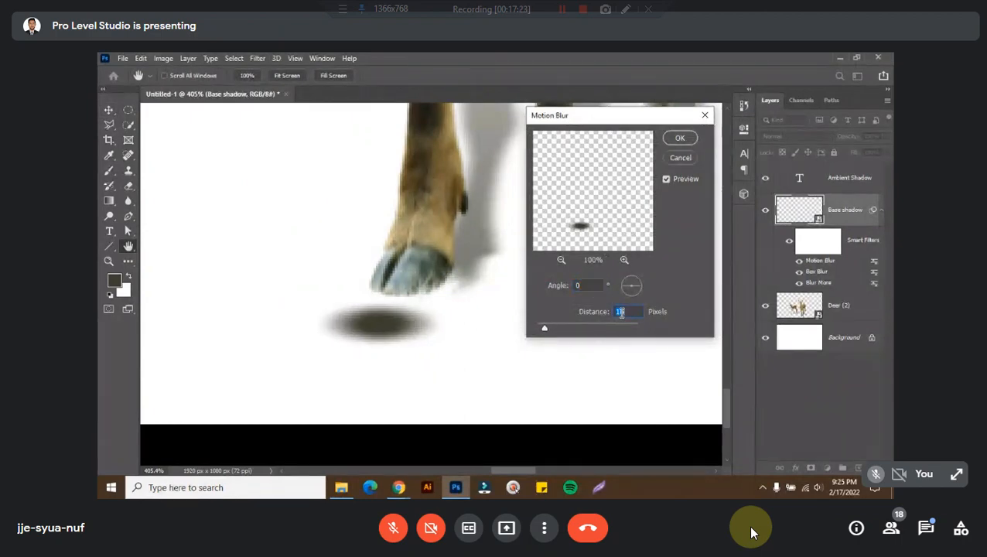
pyautogui.click(681, 139)
# - Place the Base shadow layer below the Deer (2) layer and try positioning its blurred ellipse under the adult deer's front hoof
pyautogui.moveTo(835, 214); pyautogui.dragTo(839, 312)
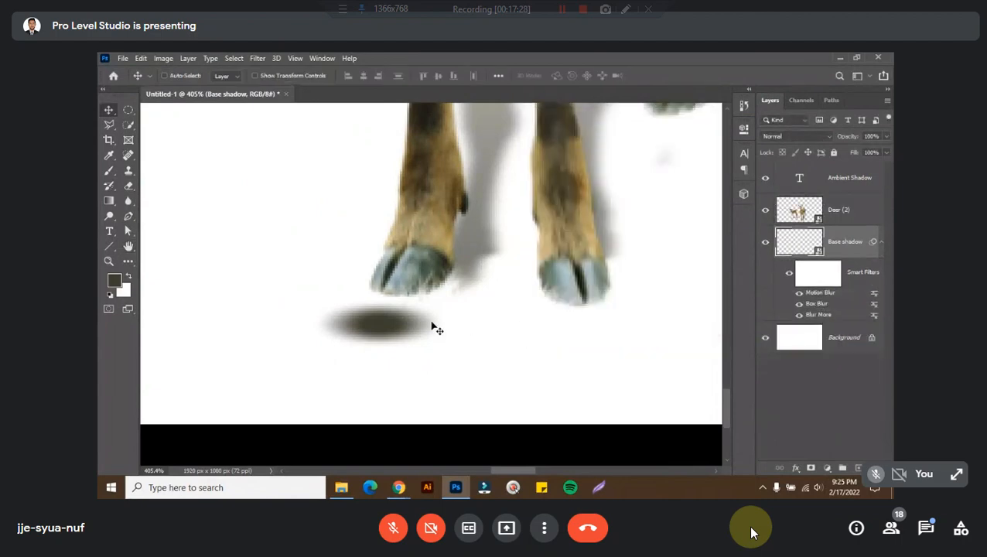
pyautogui.moveTo(433, 325); pyautogui.dragTo(458, 291)
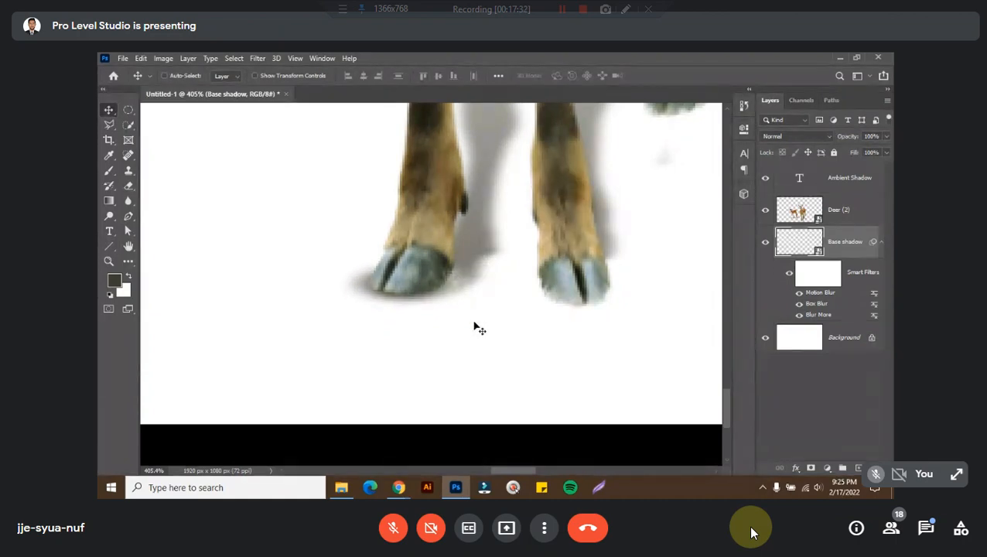
pyautogui.press('ctrl')
pyautogui.hotkey('ctrl', '0')
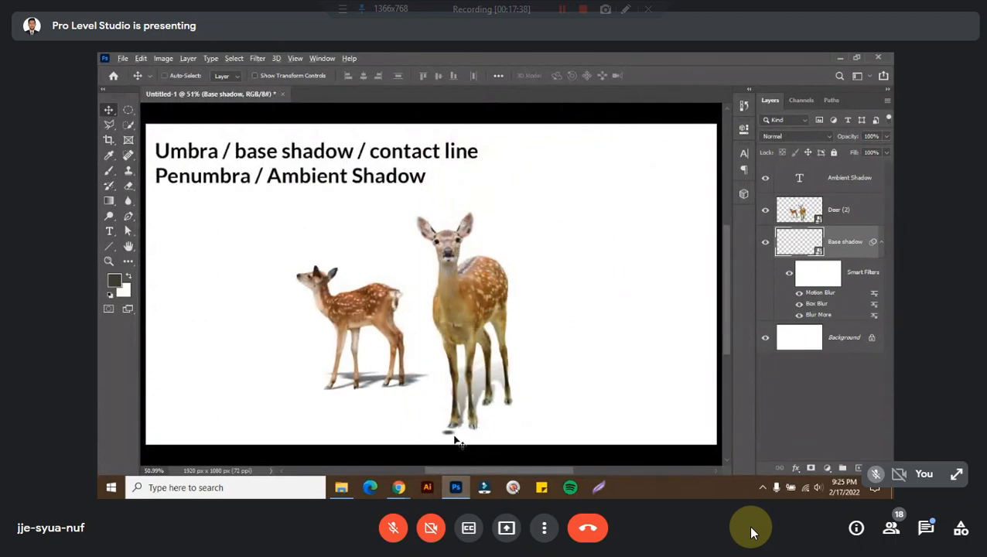
# - Place the blurred base shadow directly under the adult deer's left front hoof and transform it to fit the hoof
pyautogui.scroll(5, 454, 438)
pyautogui.scroll(1, 454, 438)
pyautogui.moveTo(447, 426); pyautogui.dragTo(460, 348)
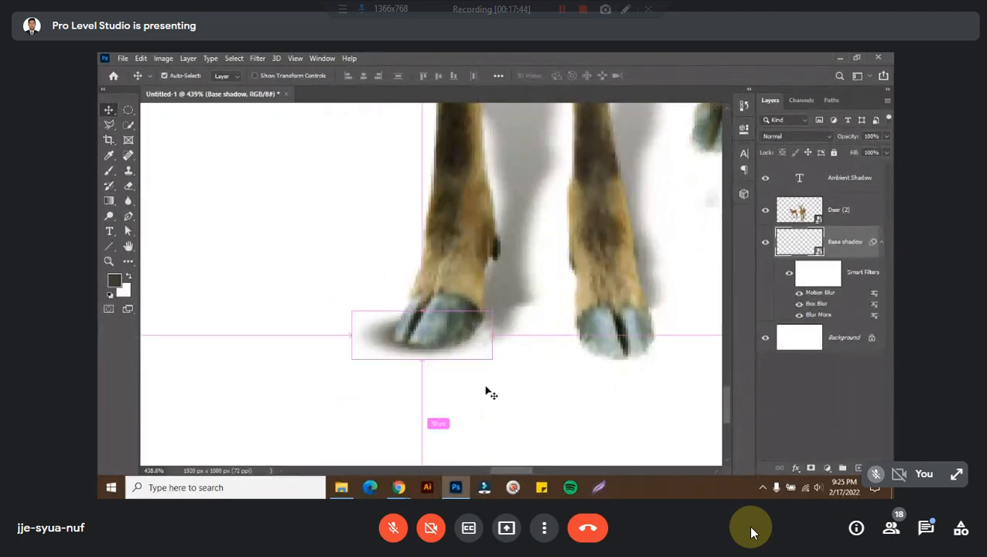
pyautogui.hotkey('ctrl', 't')
pyautogui.moveTo(434, 385); pyautogui.dragTo(443, 358)
pyautogui.press('Return')
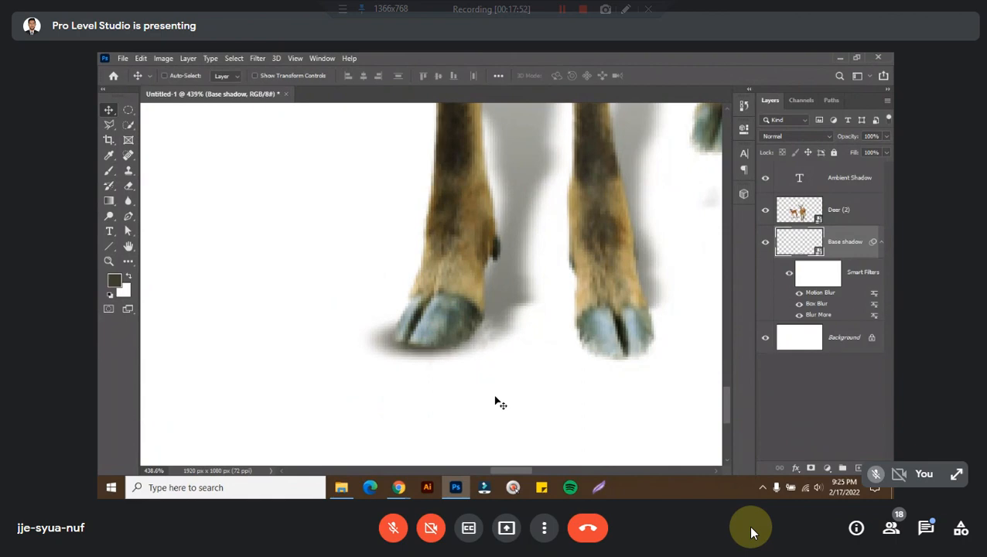
# - Try 50% and 70% opacity on the Base shadow layer before restoring it to 100%
pyautogui.press('8')
pyautogui.press('5')
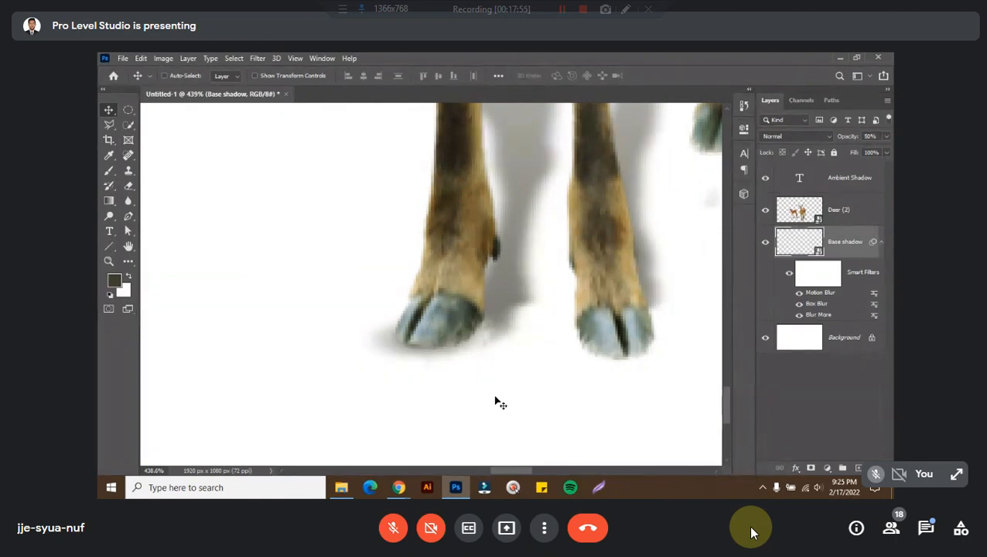
pyautogui.press('7')
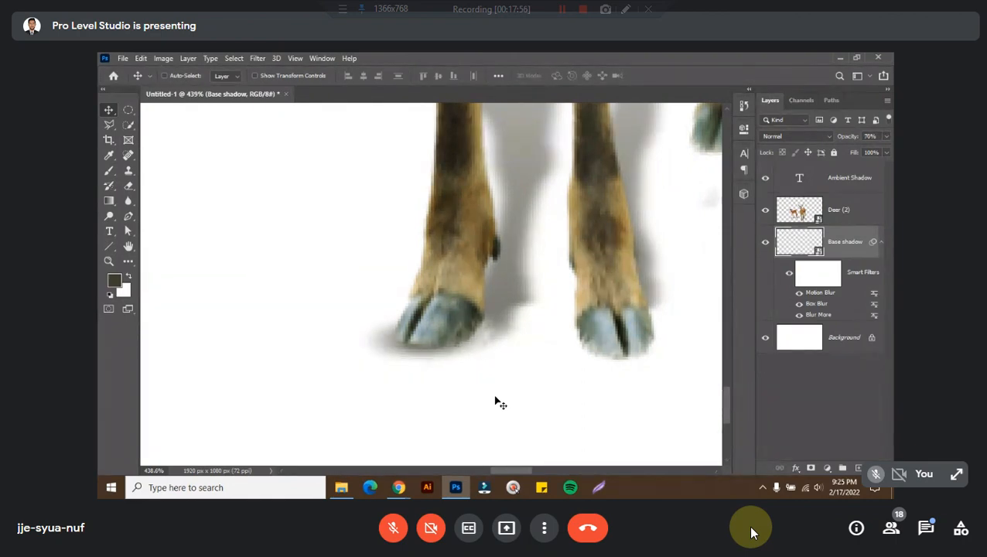
pyautogui.hotkey('ctrl', '0')
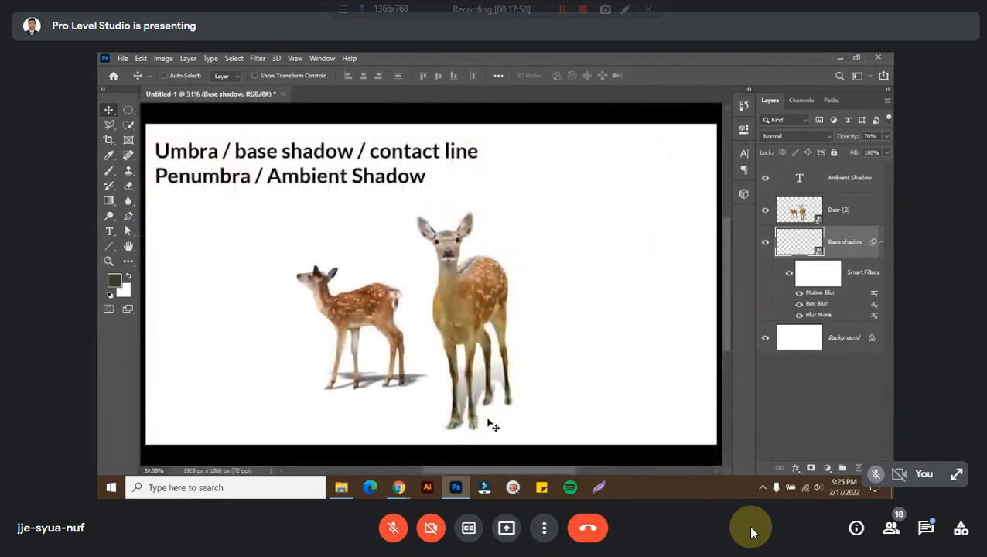
pyautogui.scroll(3, 494, 423)
pyautogui.press('0')
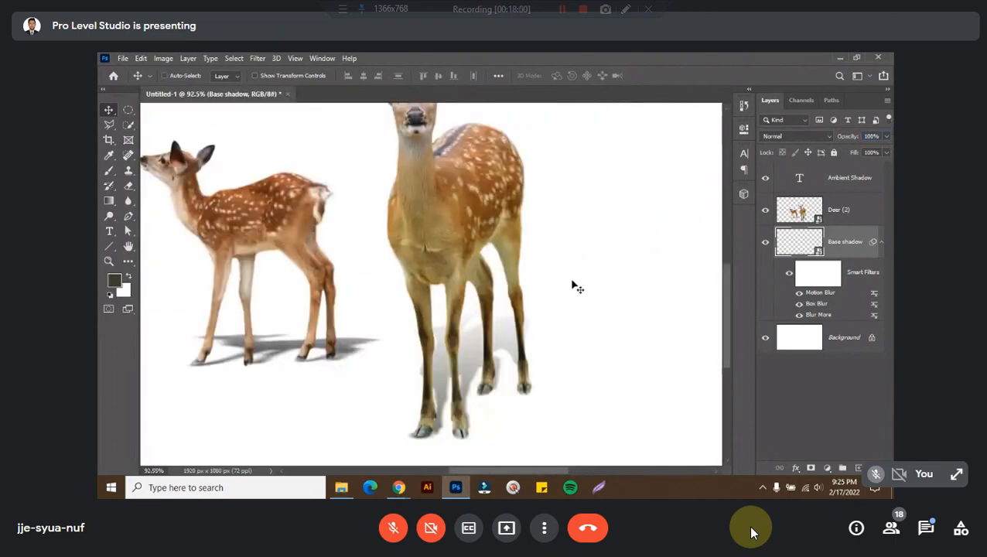
# - Duplicate the base shadow and place the copy beside the adult deer's other front hoof
pyautogui.scroll(4, 398, 447)
pyautogui.scroll(4, 452, 392)
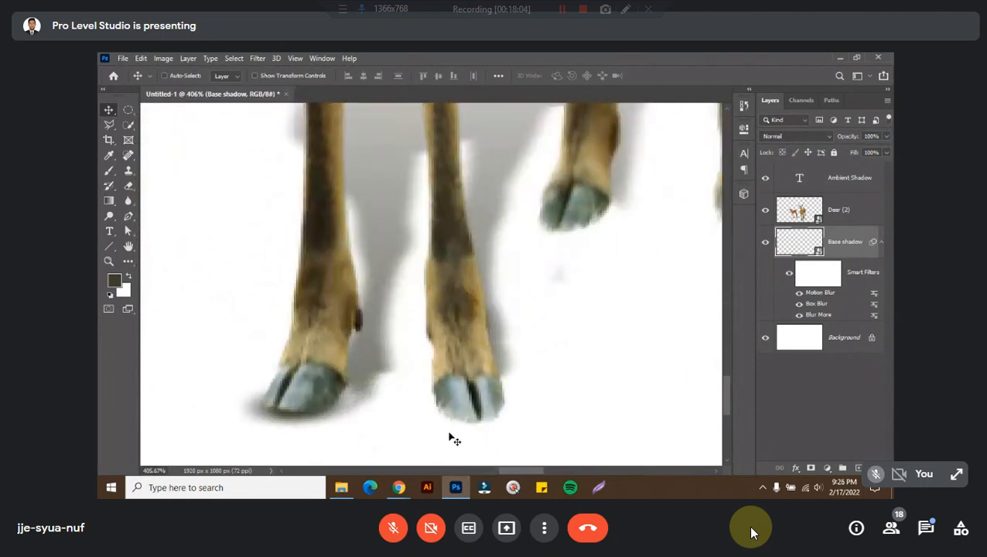
pyautogui.moveTo(319, 417); pyautogui.dragTo(559, 410)
pyautogui.rightClick(559, 410)
pyautogui.click(514, 390)
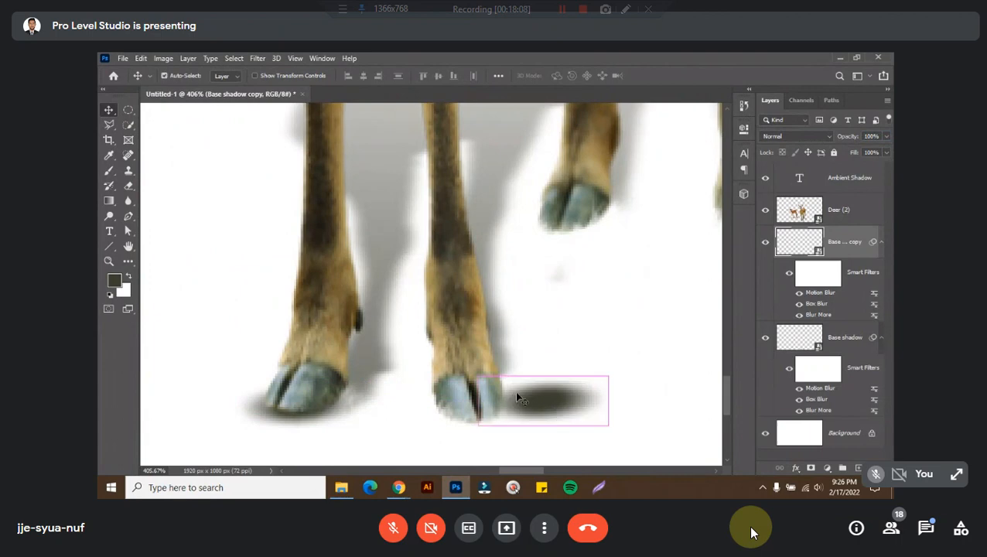
# - Flip the duplicated shadow and rotate it to about -158° to follow the slant of the other front hoof
pyautogui.hotkey('ctrl', 't')
pyautogui.rightClick(517, 391)
pyautogui.click(544, 376)
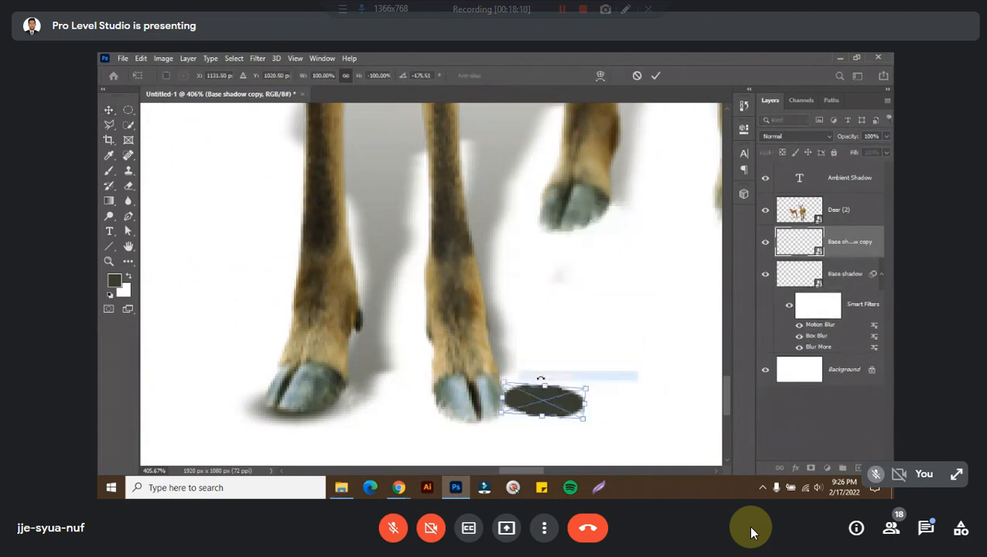
pyautogui.press('Return')
pyautogui.moveTo(584, 403); pyautogui.dragTo(625, 423)
pyautogui.hotkey('ctrl', 't')
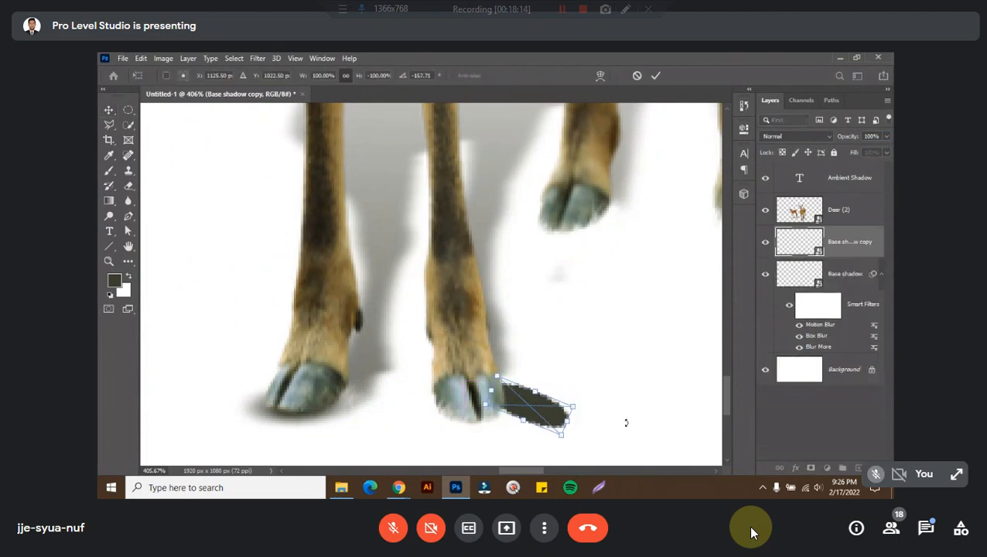
pyautogui.press('Return')
# - Move the rotated shadow copy under the other front hoof and fine-tune its position and transform
pyautogui.moveTo(528, 413); pyautogui.dragTo(511, 412)
pyautogui.scroll(2, 506, 398)
pyautogui.scroll(-3, 503, 368)
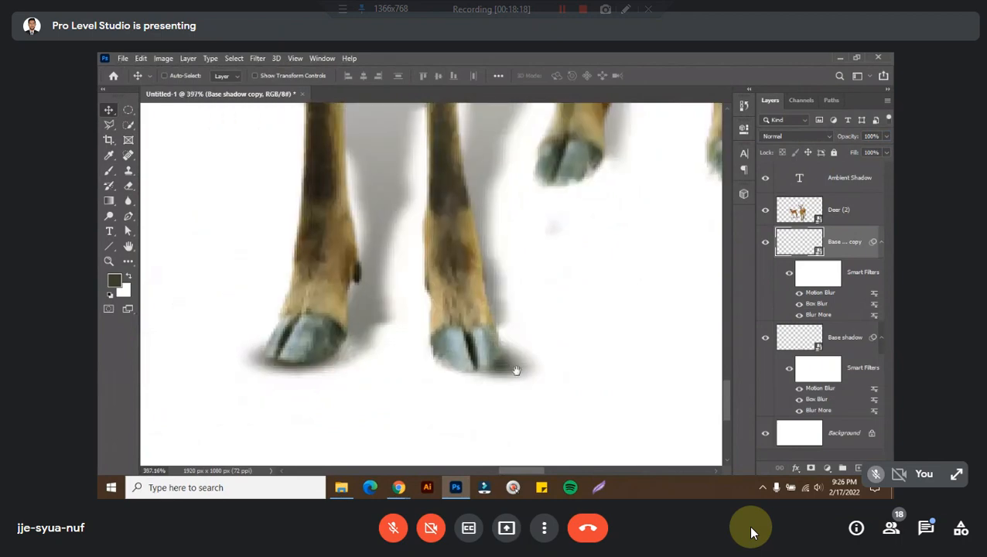
pyautogui.moveTo(502, 368)
pyautogui.mouseDown()
pyautogui.moveTo(548, 381)
pyautogui.moveTo(503, 373)
pyautogui.mouseUp()
pyautogui.hotkey('ctrl', 't')
pyautogui.press('Return')
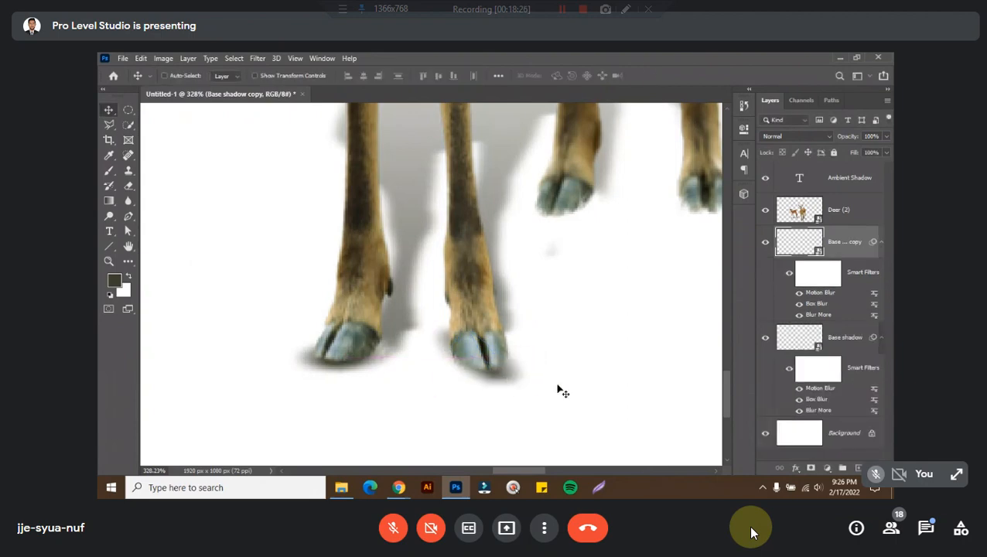
# - Duplicate the original Base shadow layer twice, placing one copy under each of the adult deer's hind hooves
pyautogui.moveTo(554, 319); pyautogui.dragTo(515, 379)
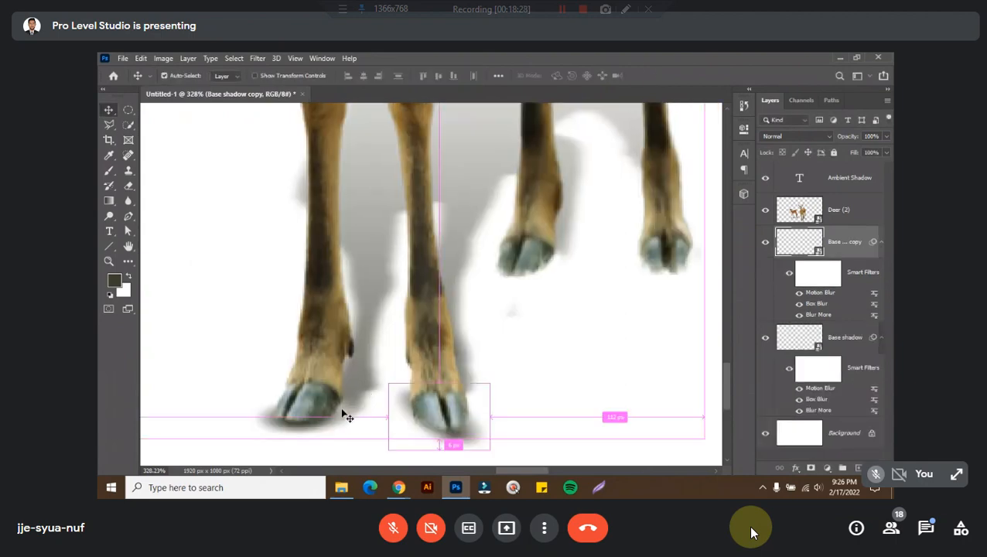
pyautogui.click(829, 337)
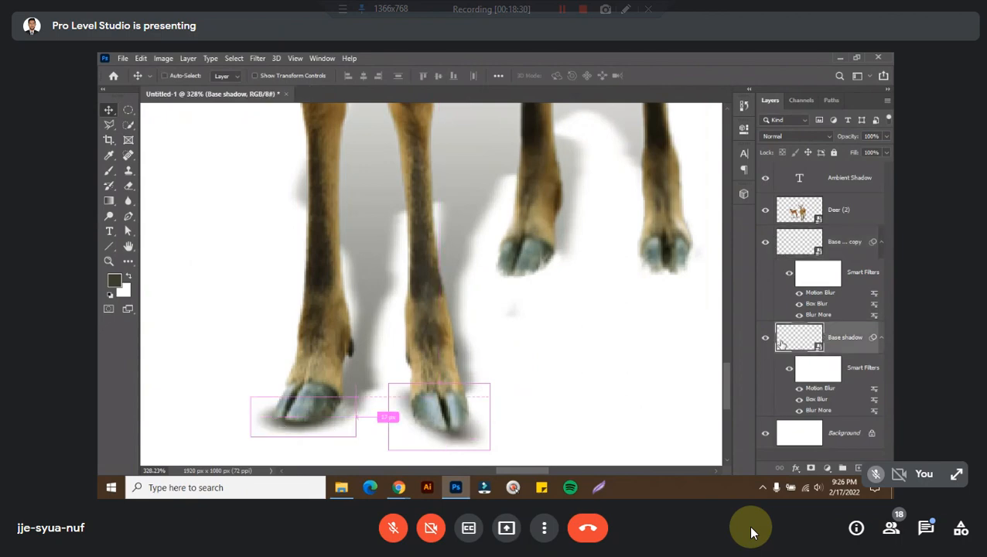
pyautogui.moveTo(317, 382); pyautogui.dragTo(544, 230)
pyautogui.moveTo(613, 306); pyautogui.dragTo(481, 333)
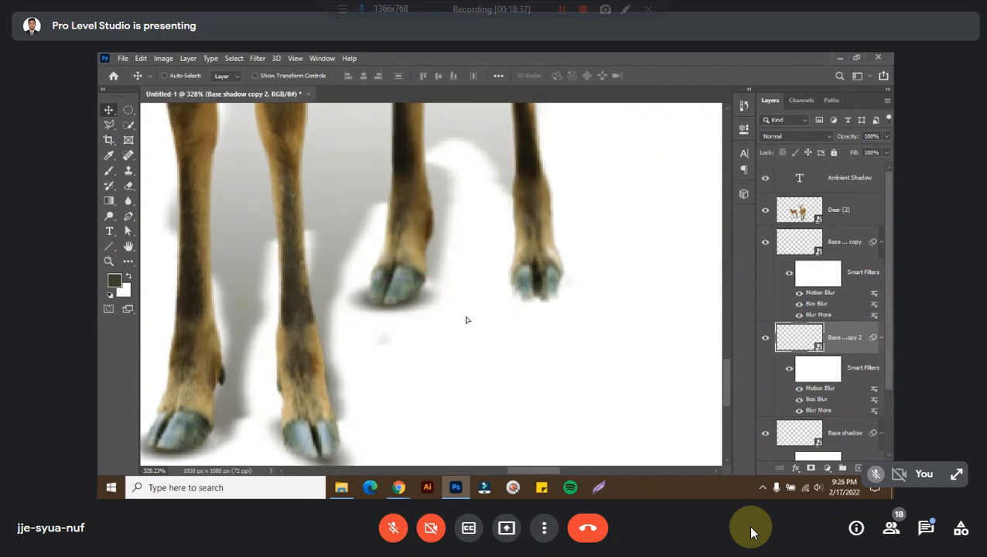
pyautogui.moveTo(419, 311); pyautogui.dragTo(559, 307)
pyautogui.scroll(-6, 570, 326)
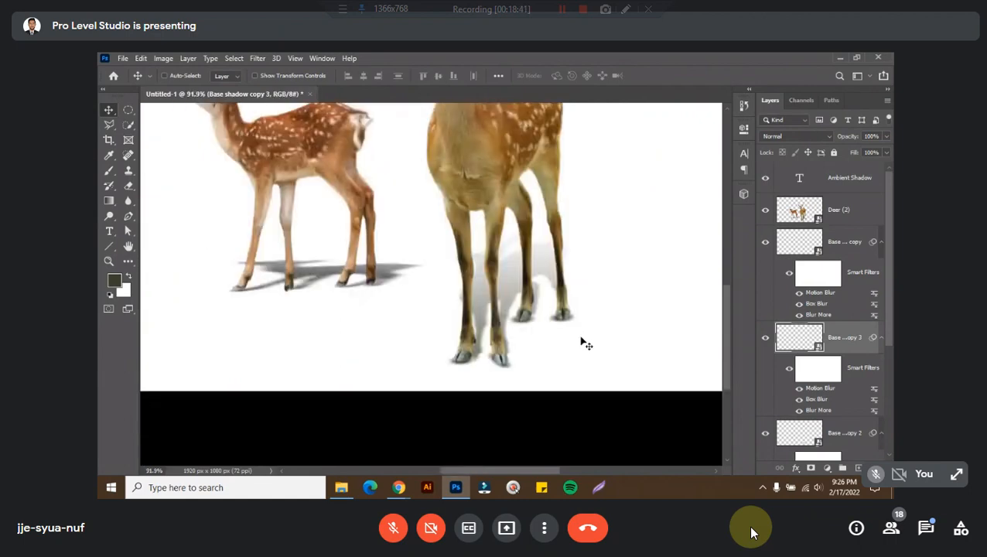
# - Select the Base shadow layer and its three copies and group them together
pyautogui.click(839, 243)
pyautogui.keyDown('shift'); pyautogui.click(845, 419); pyautogui.keyUp('shift')
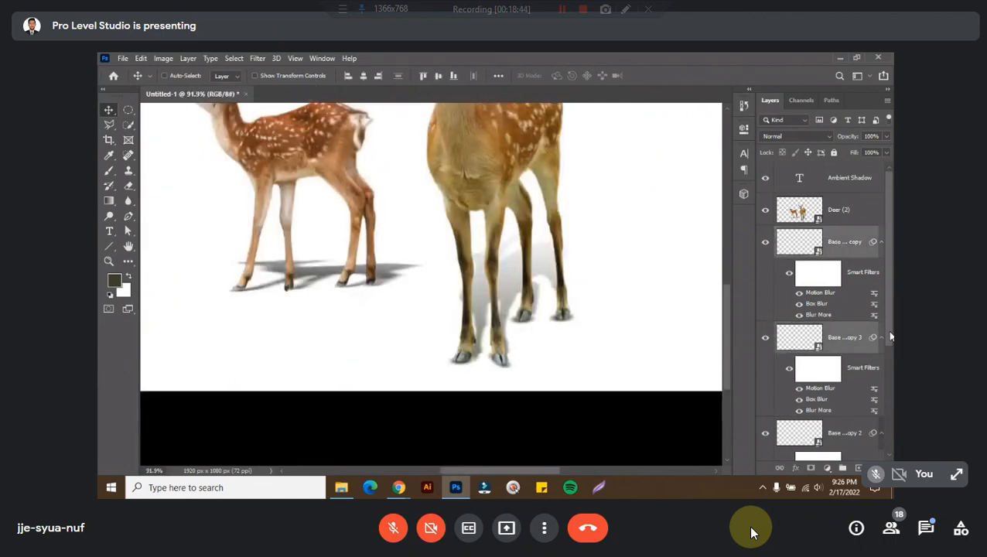
pyautogui.scroll(-2, 890, 336)
pyautogui.keyDown('shift'); pyautogui.click(846, 363); pyautogui.keyUp('shift')
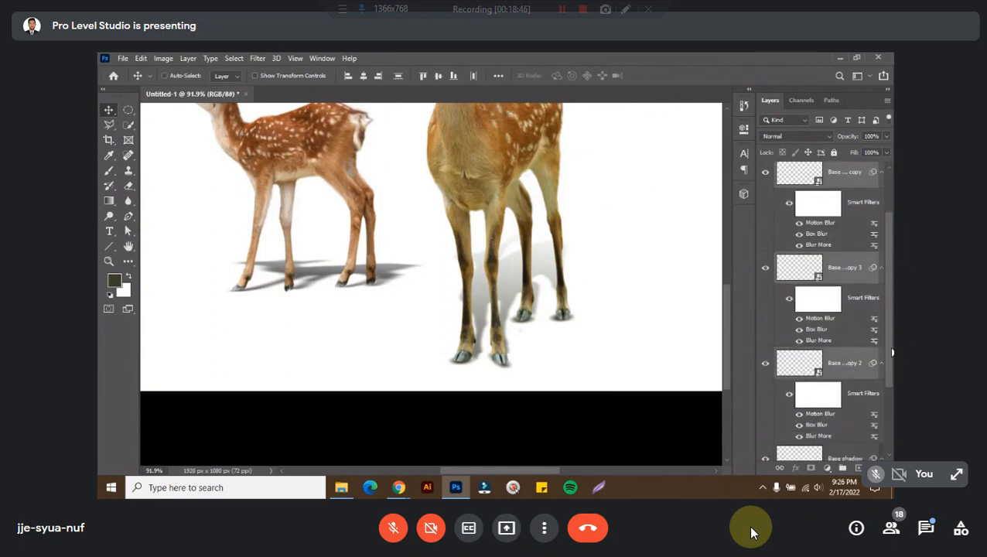
pyautogui.scroll(-2, 846, 362)
pyautogui.keyDown('shift'); pyautogui.click(825, 391); pyautogui.keyUp('shift')
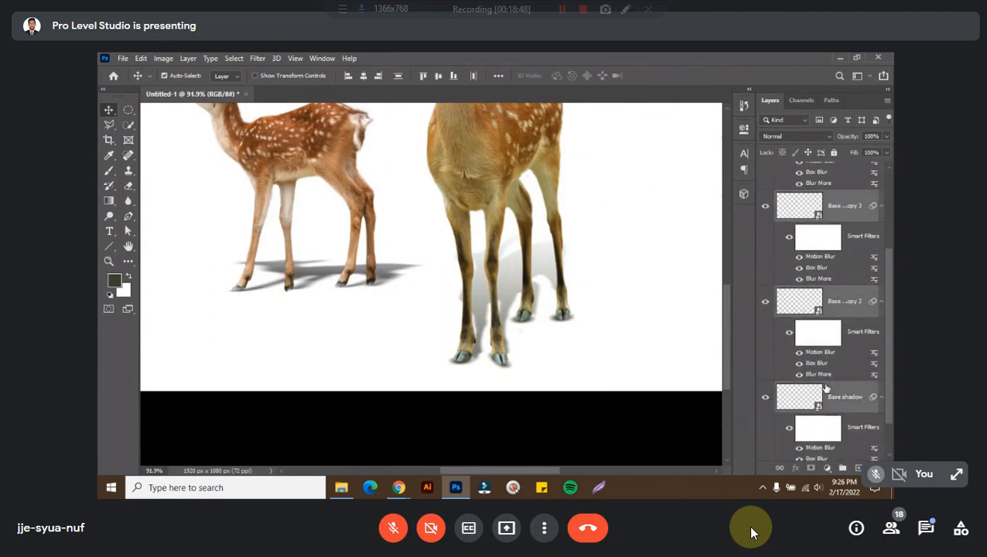
pyautogui.hotkey('ctrl', 'g')
# - Hide and show the hoof shadow group to compare the deer with and without base shadows
pyautogui.click(764, 234)
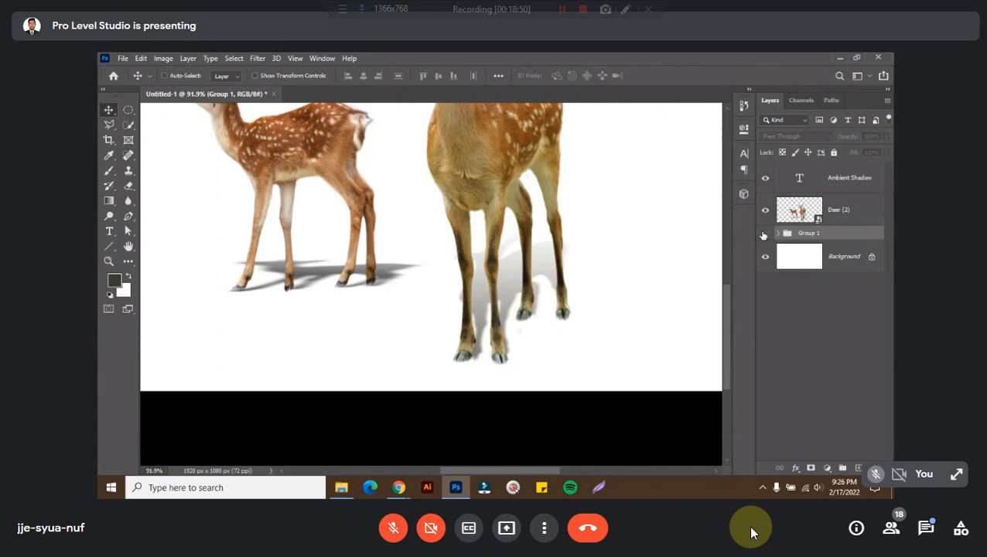
pyautogui.scroll(5, 541, 356)
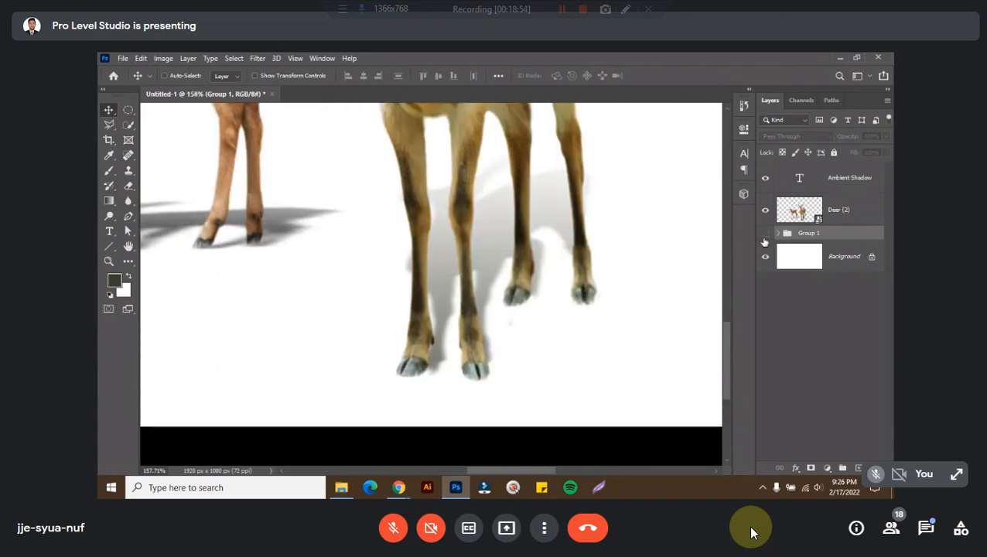
pyautogui.click(764, 233)
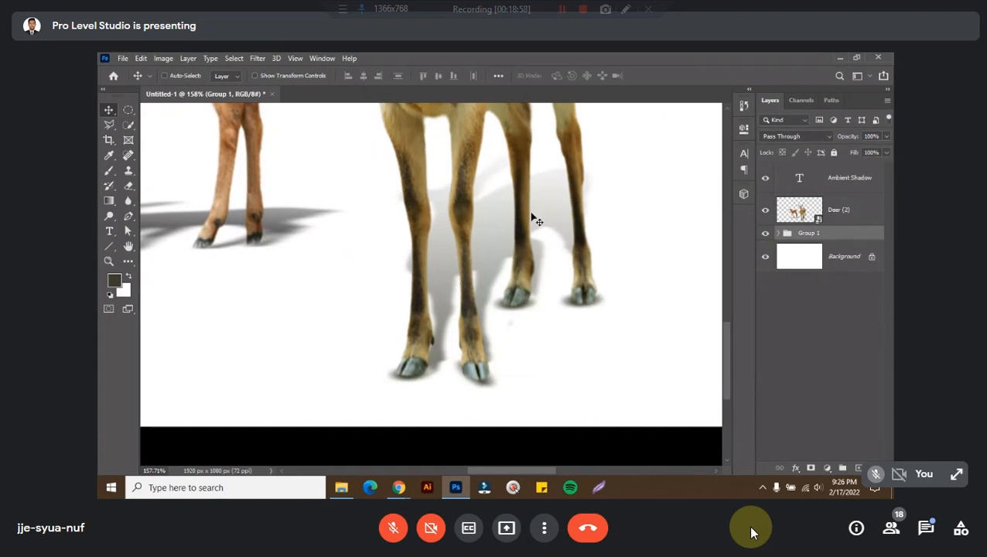
pyautogui.hotkey('ctrl', '0')
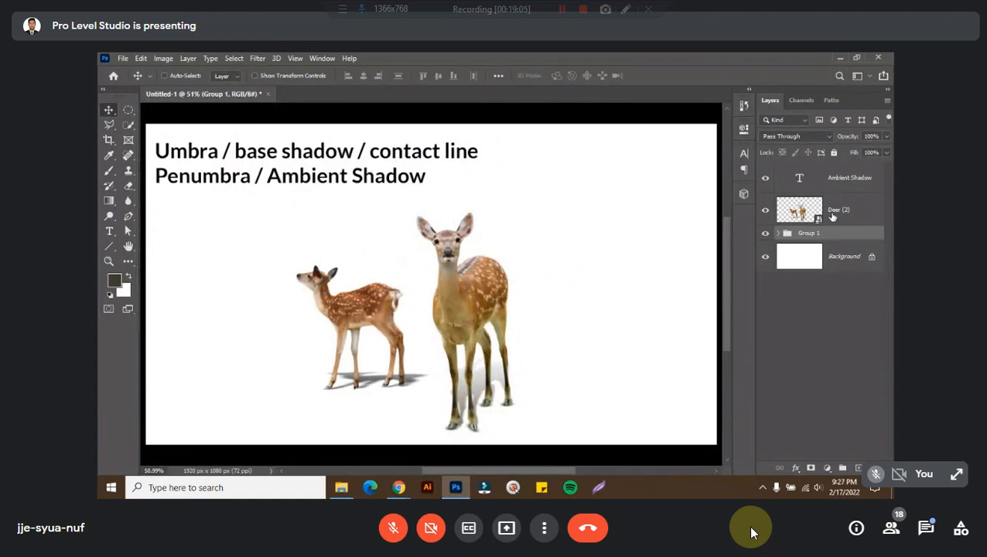
# - Delete the hoof shadow group and the Deer (2) layer, keeping the title text and the background
pyautogui.hotkey('alt', '.')
pyautogui.click(832, 217)
pyautogui.press('Delete')
pyautogui.press('Delete')
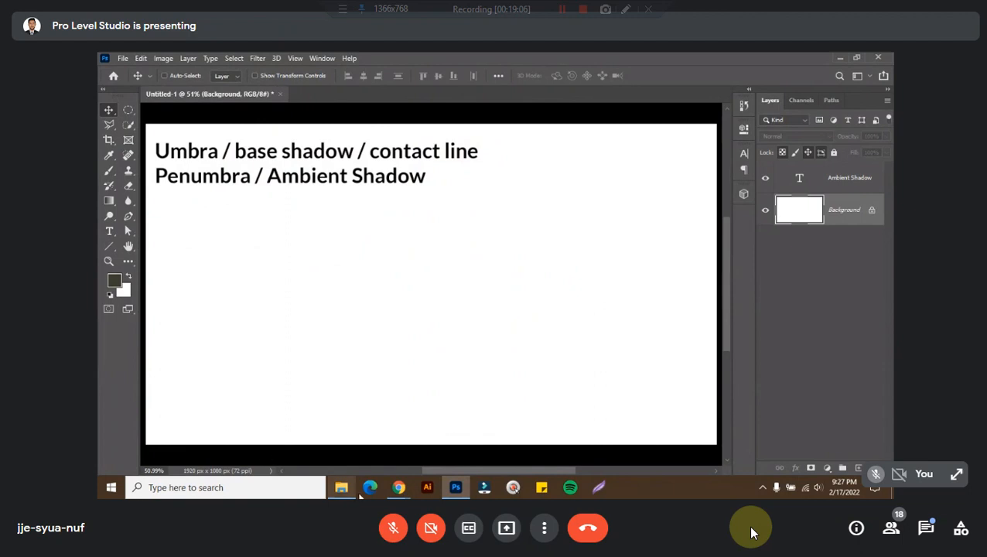
# - Switch to Chrome and browse the "soft shadows photography" image results for examples of soft shadows
pyautogui.moveTo(398, 487)
pyautogui.click(349, 452)
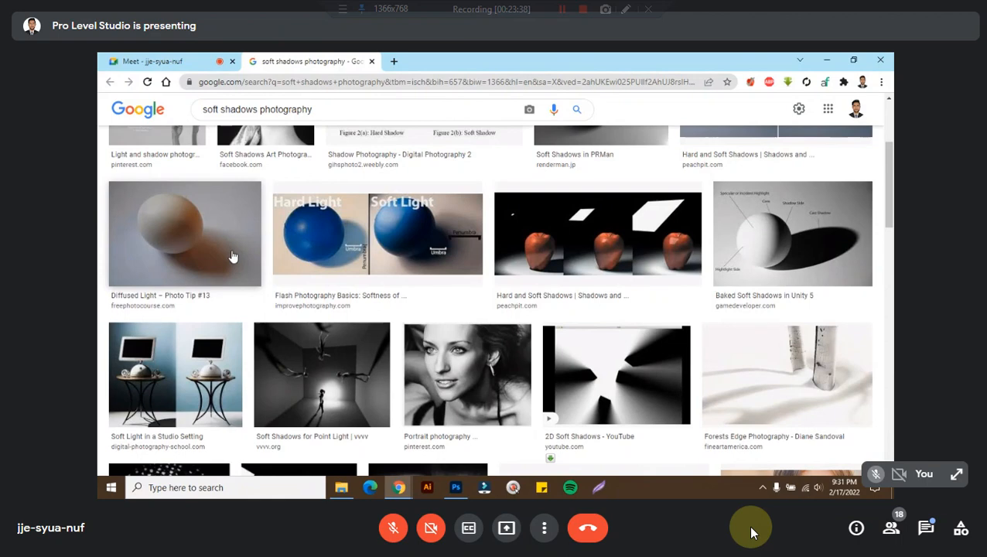
pyautogui.scroll(-1, 233, 256)
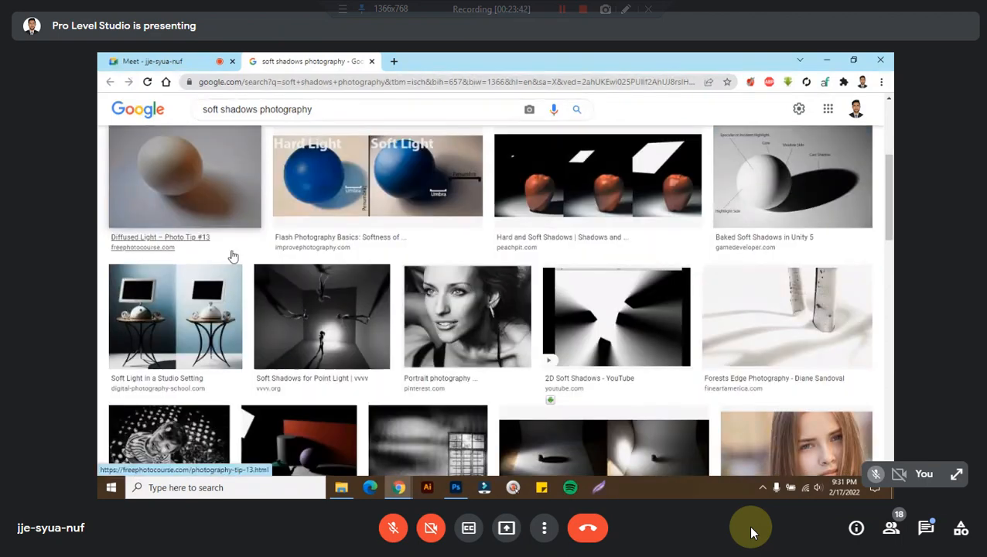
pyautogui.scroll(-4, 232, 256)
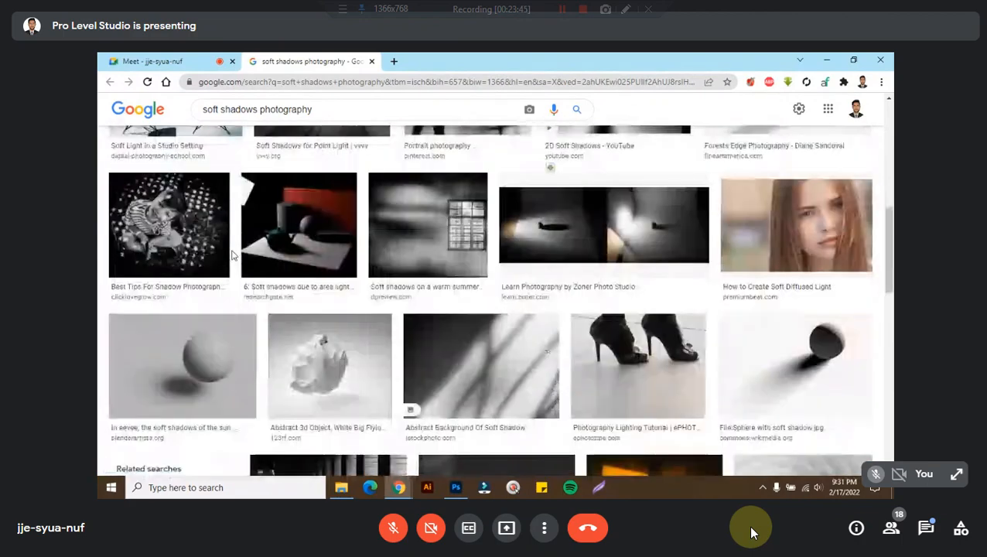
pyautogui.scroll(-2, 236, 259)
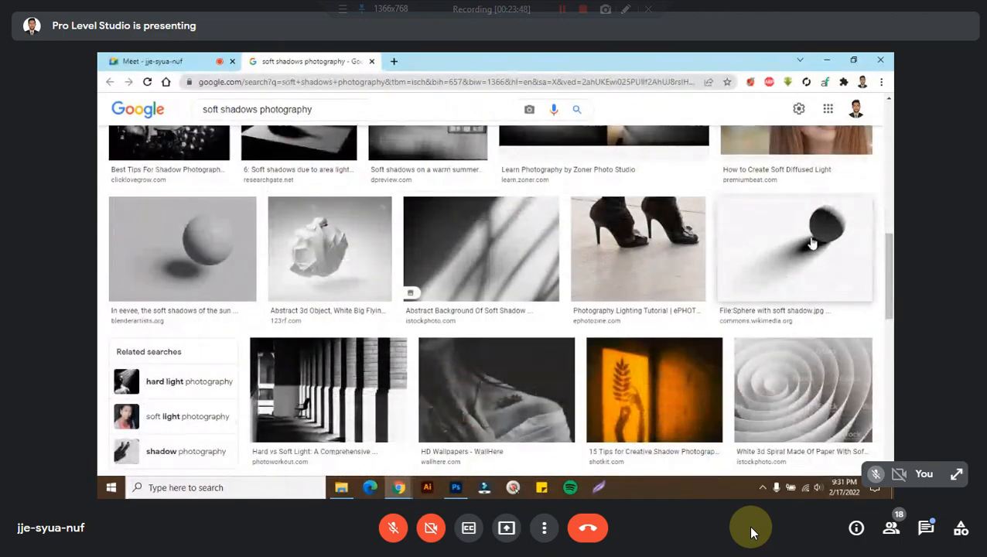
# - Switch to Photoshop and apply a Perspective transform to the Ellipse 1 layer, flaring one end taller than the other
pyautogui.click(456, 487)
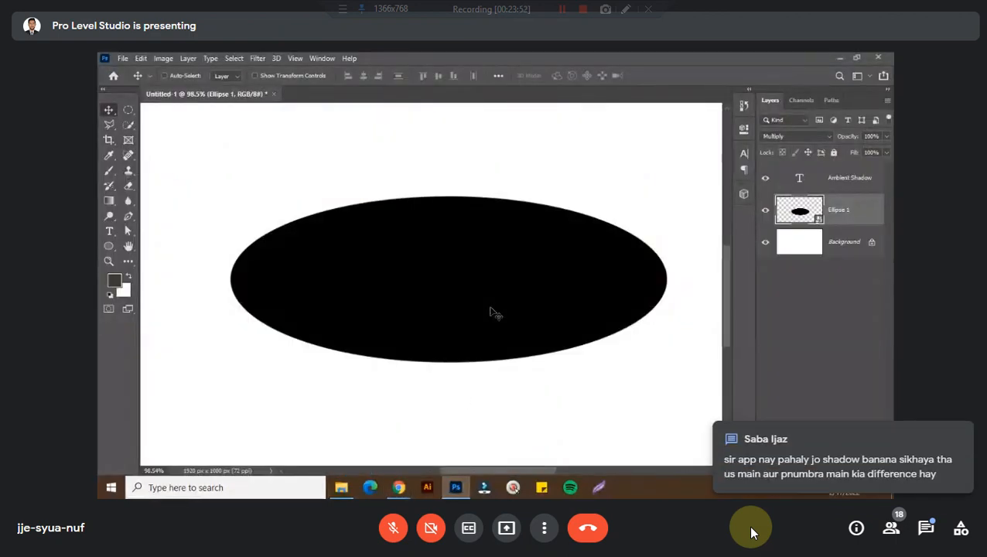
pyautogui.hotkey('ctrl', '0')
pyautogui.hotkey('ctrl', 't')
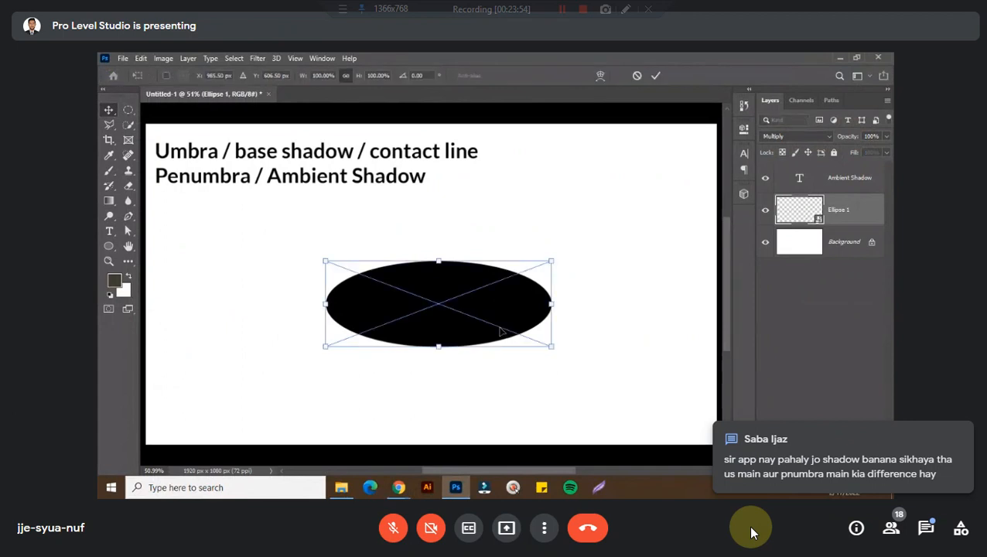
pyautogui.rightClick(484, 305)
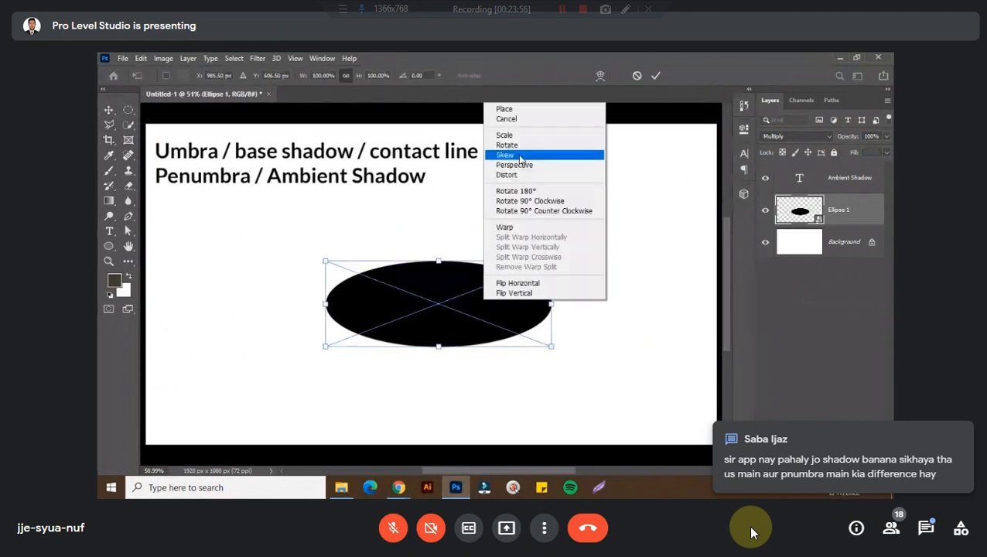
pyautogui.click(556, 167)
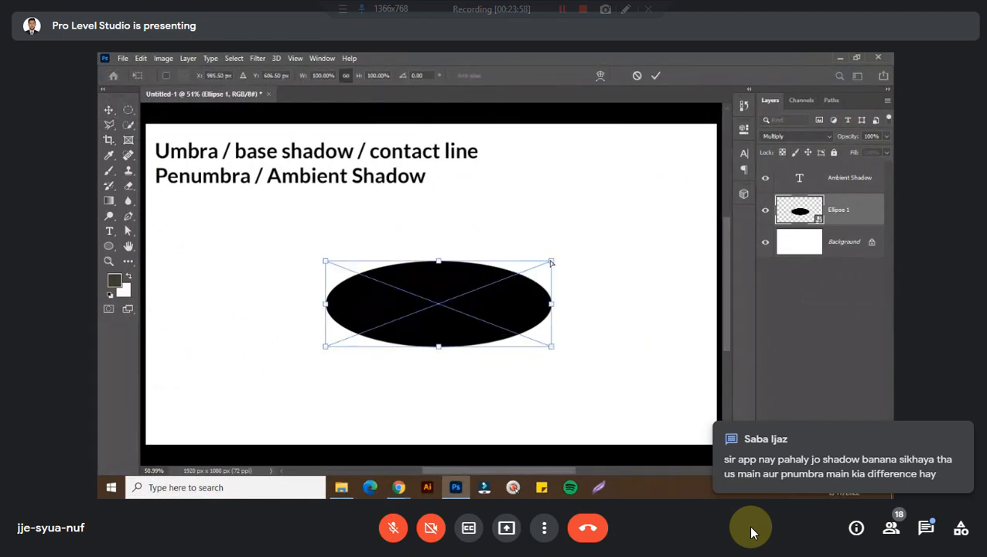
pyautogui.moveTo(551, 263); pyautogui.dragTo(572, 199)
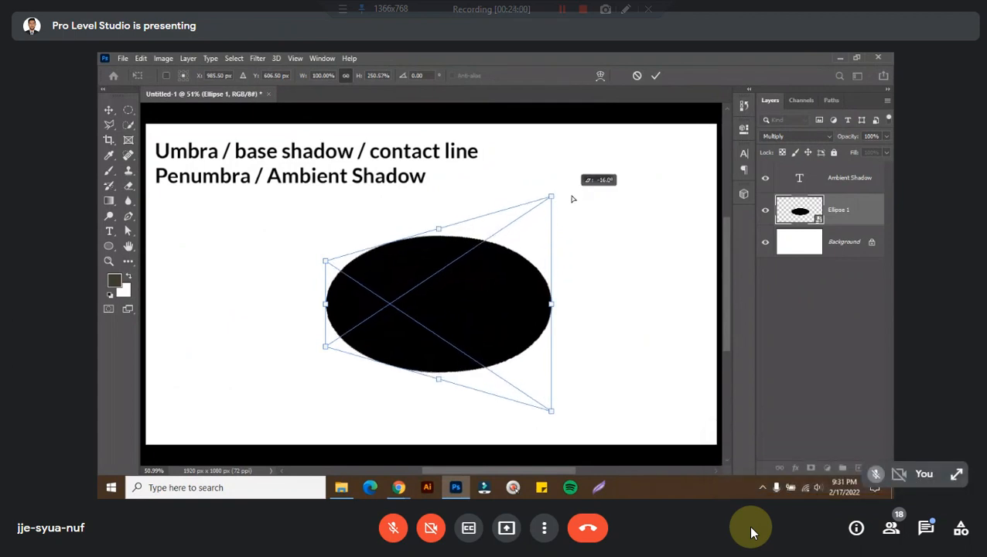
pyautogui.moveTo(552, 306); pyautogui.dragTo(564, 301)
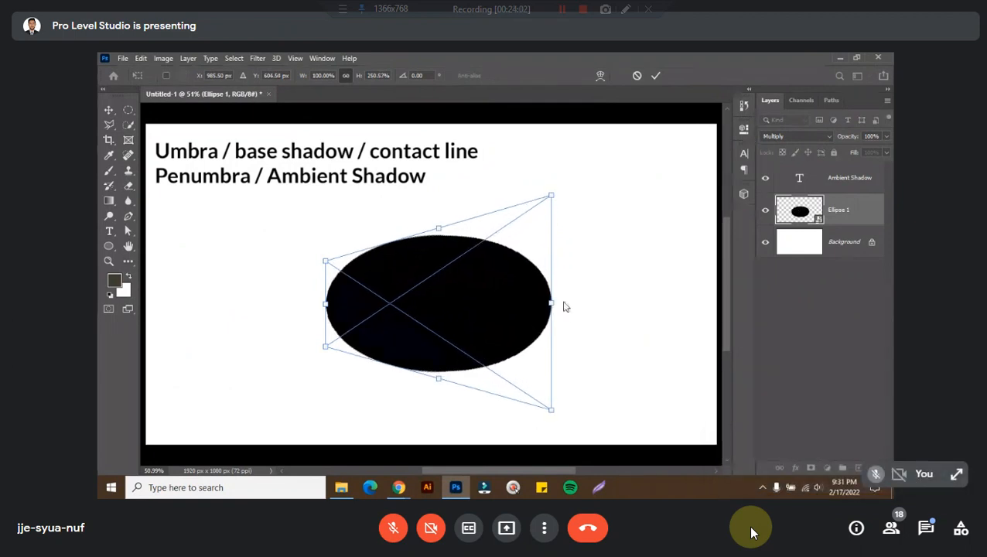
pyautogui.rightClick(564, 302)
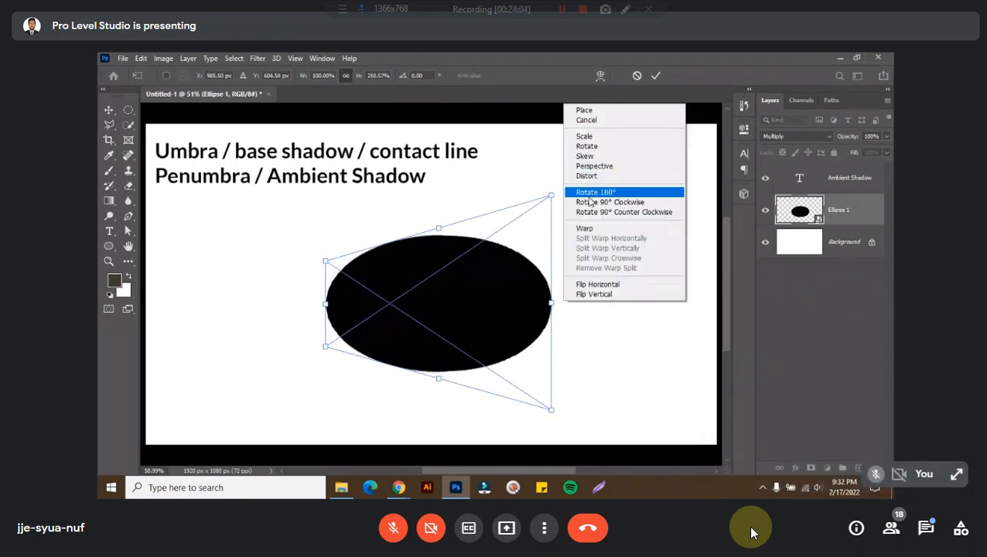
pyautogui.click(517, 229)
pyautogui.press('Escape')
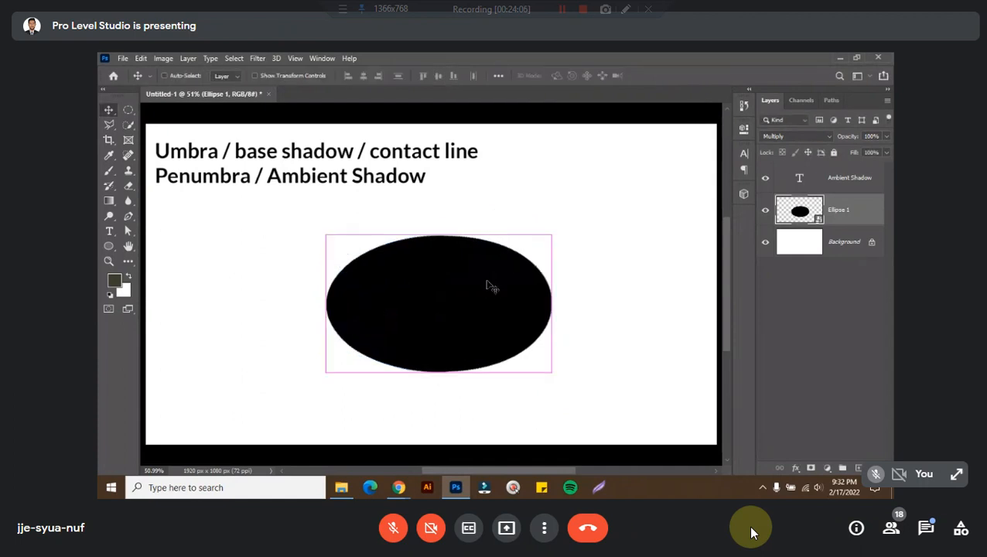
# - Transform the ellipse again, widening it to about 122% and extending the lower corner of its flared end
pyautogui.hotkey('ctrl', 't')
pyautogui.moveTo(552, 308); pyautogui.dragTo(600, 303)
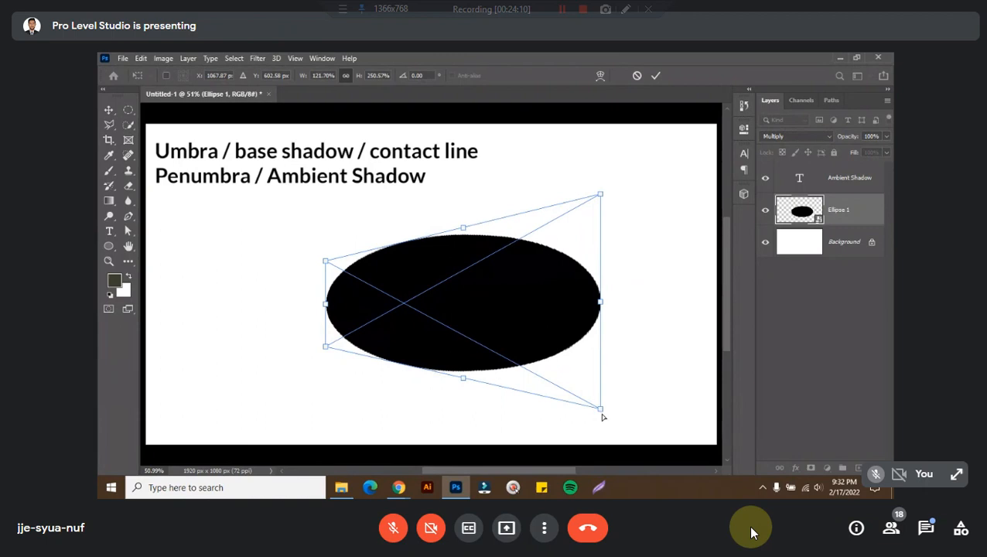
pyautogui.moveTo(602, 416); pyautogui.dragTo(601, 422)
pyautogui.moveTo(601, 194); pyautogui.dragTo(604, 164)
pyautogui.hotkey('ctrl', 'z')
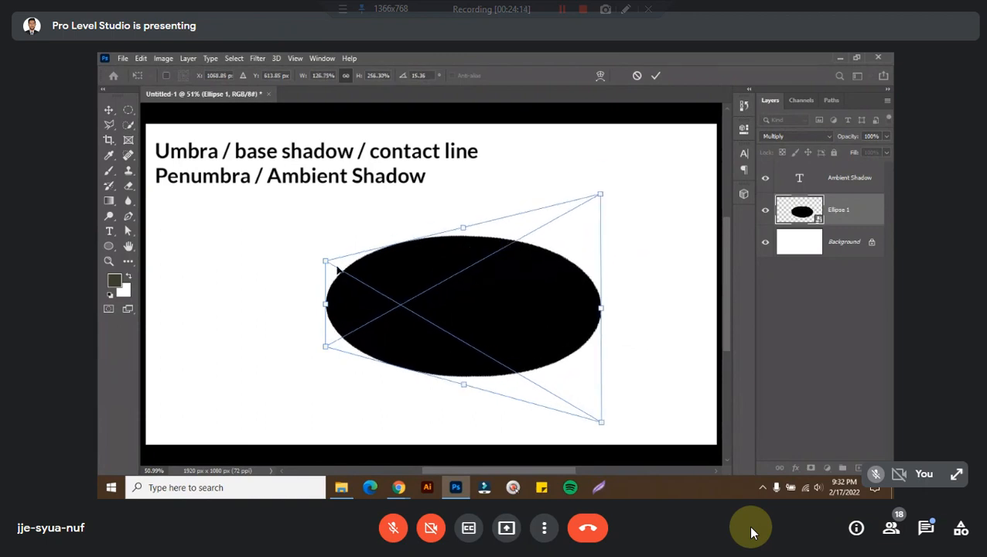
pyautogui.press('Escape')
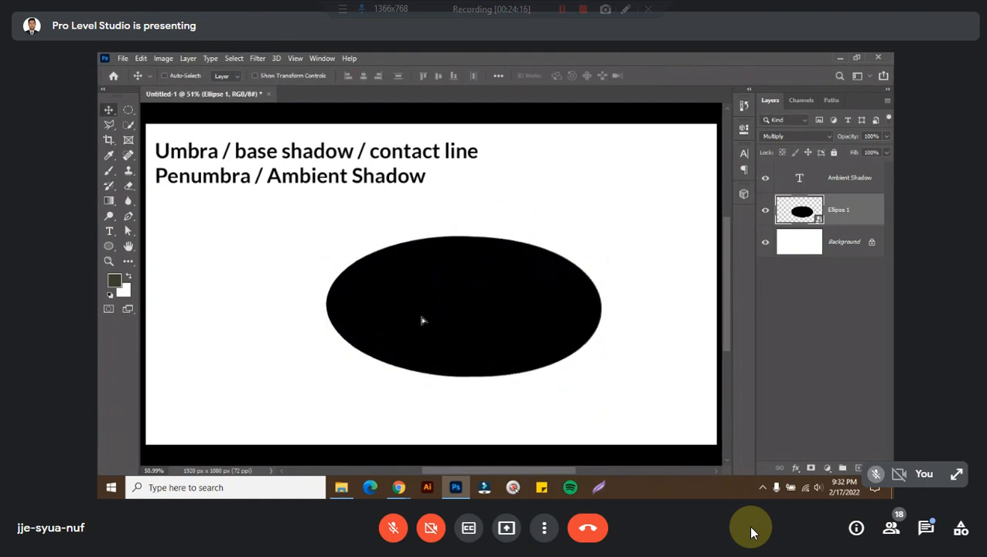
# - Delete the Ellipse 1 layer, keeping the title text and the background
pyautogui.moveTo(422, 320); pyautogui.dragTo(369, 344)
pyautogui.hotkey('ctrl', 'z')
pyautogui.press('Delete')
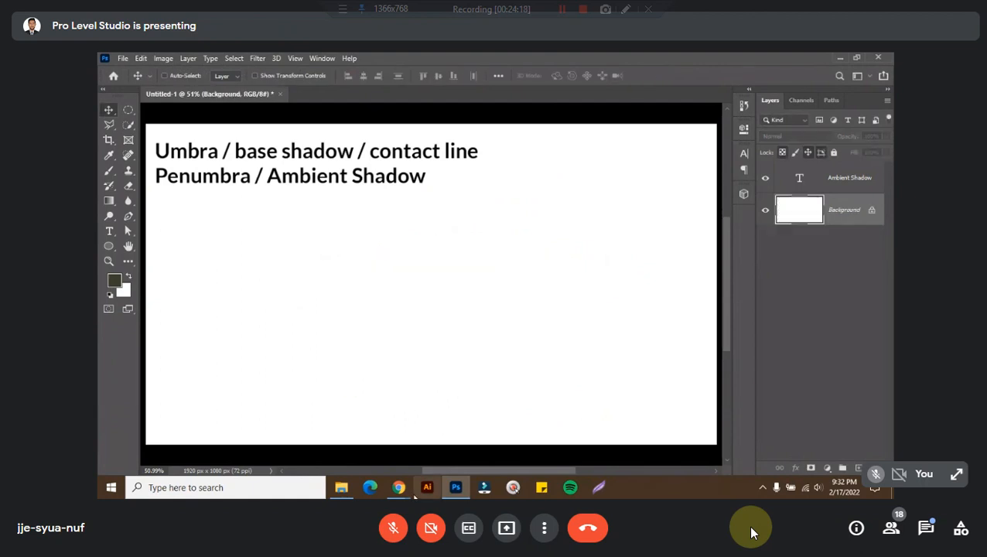
# - Switch to Chrome and close the "soft shadows photography" search results
pyautogui.moveTo(401, 490)
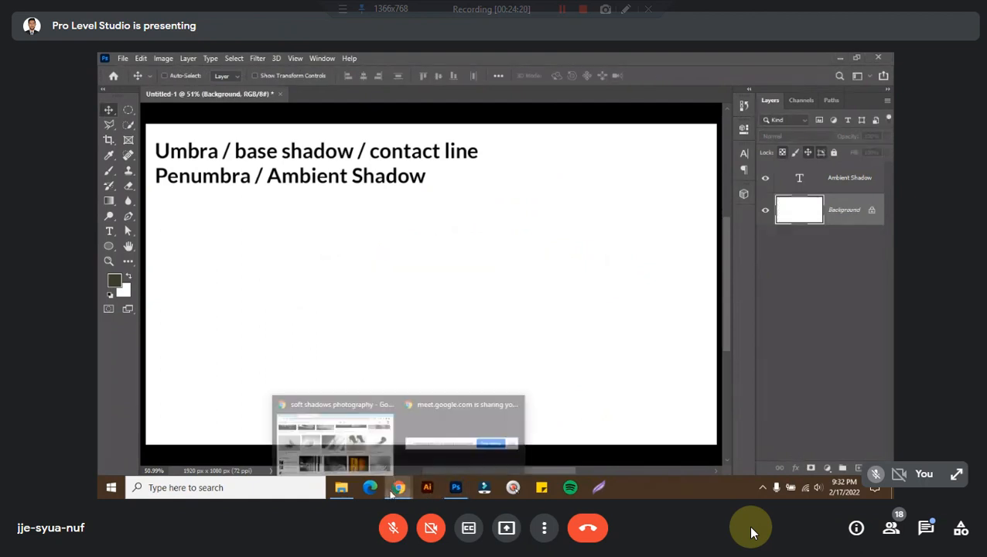
pyautogui.click(368, 455)
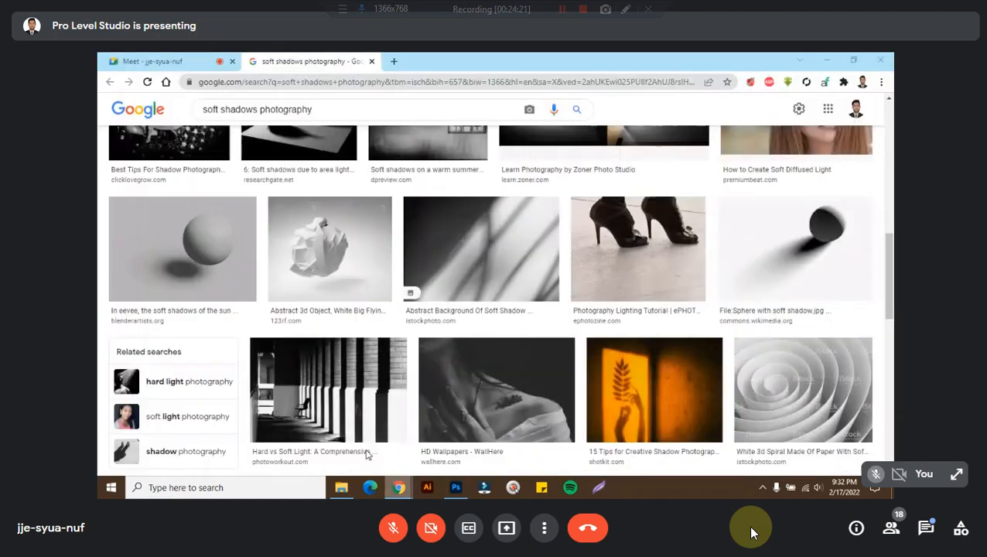
pyautogui.click(371, 61)
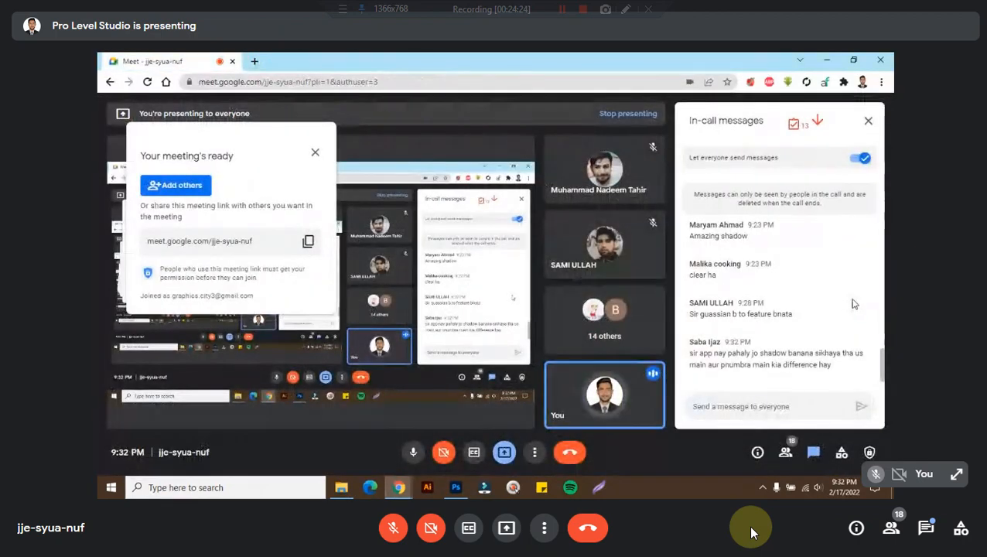
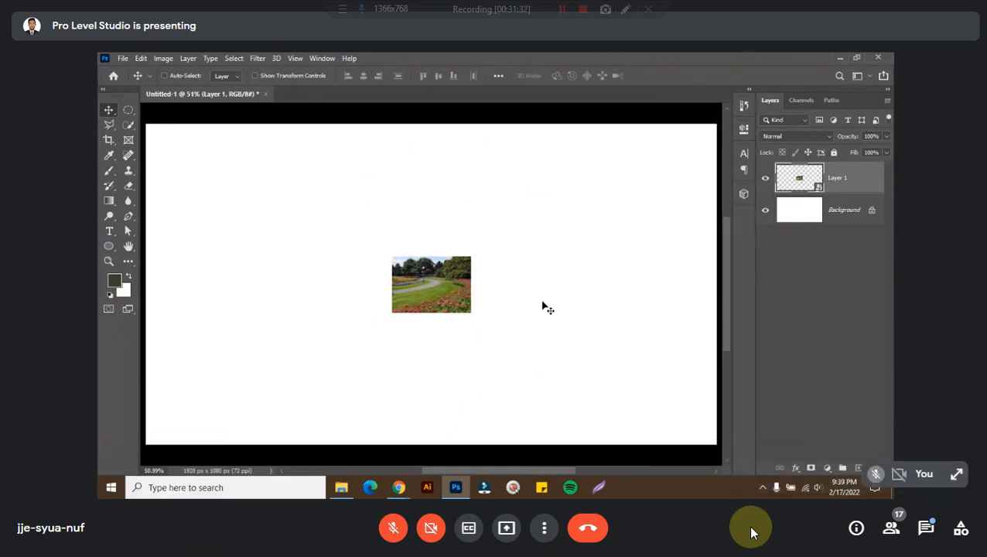
# - Delete the park photo layer from the canvas
pyautogui.press('Delete')
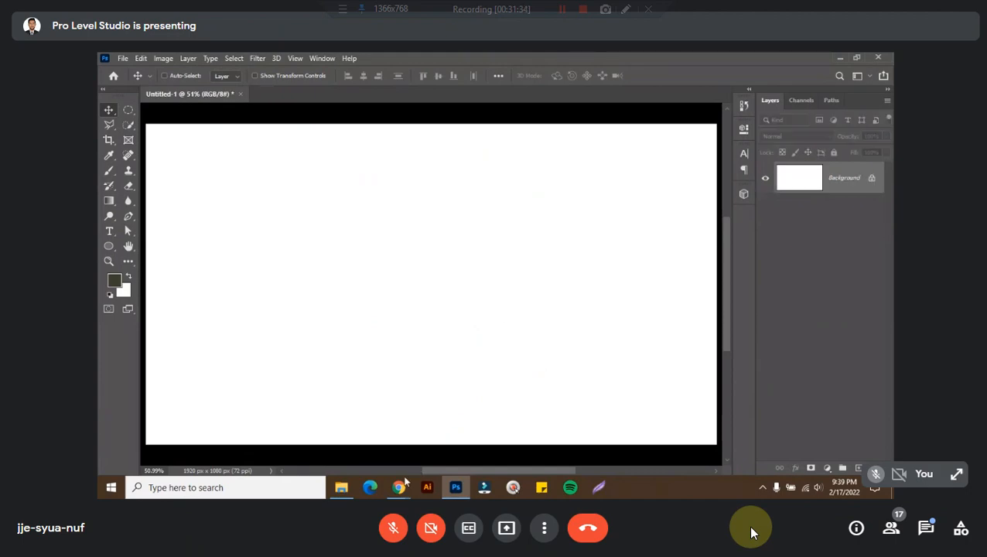
# - Switch to Chrome and browse the "park" image results and the free images site for example photos
pyautogui.moveTo(401, 484)
pyautogui.click(353, 441)
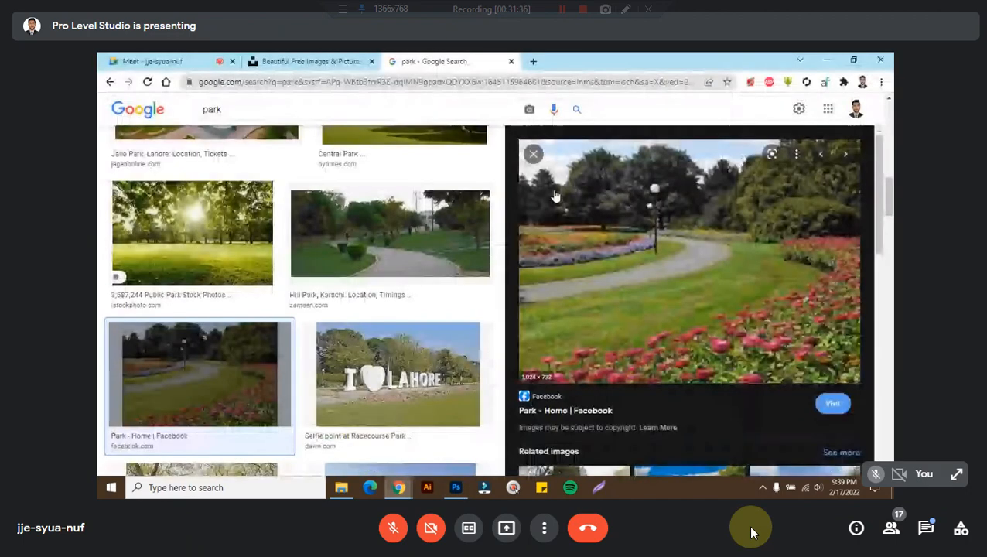
pyautogui.click(532, 154)
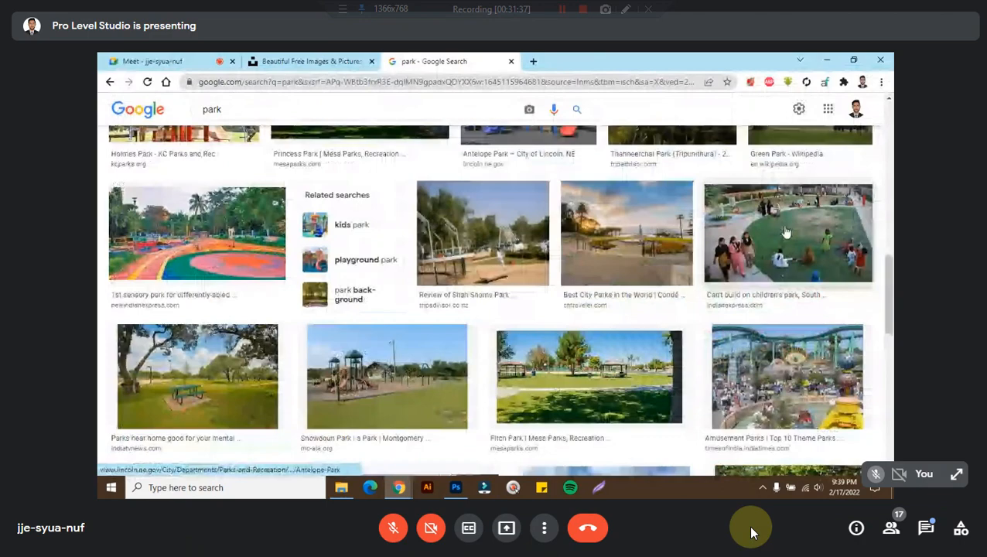
pyautogui.scroll(-5, 785, 232)
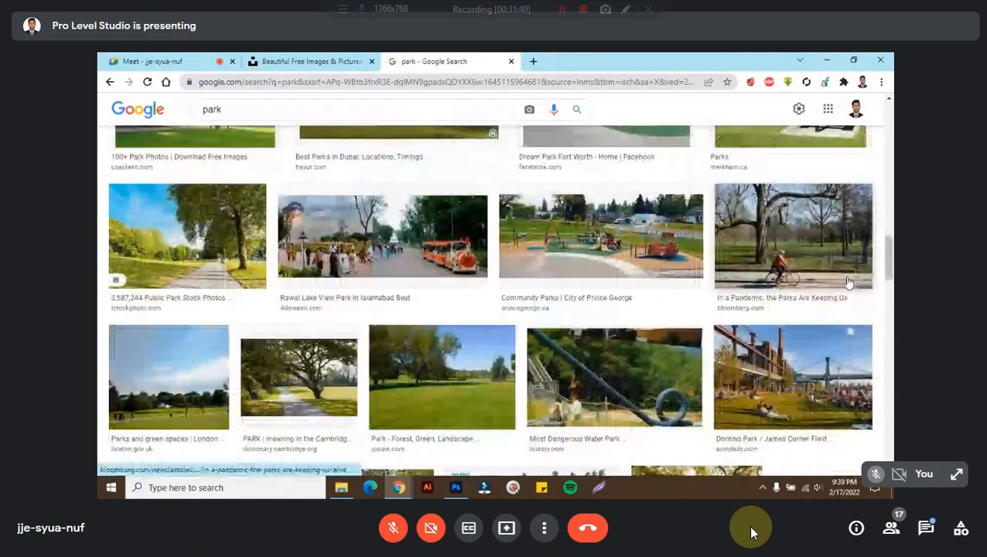
pyautogui.scroll(-4, 848, 282)
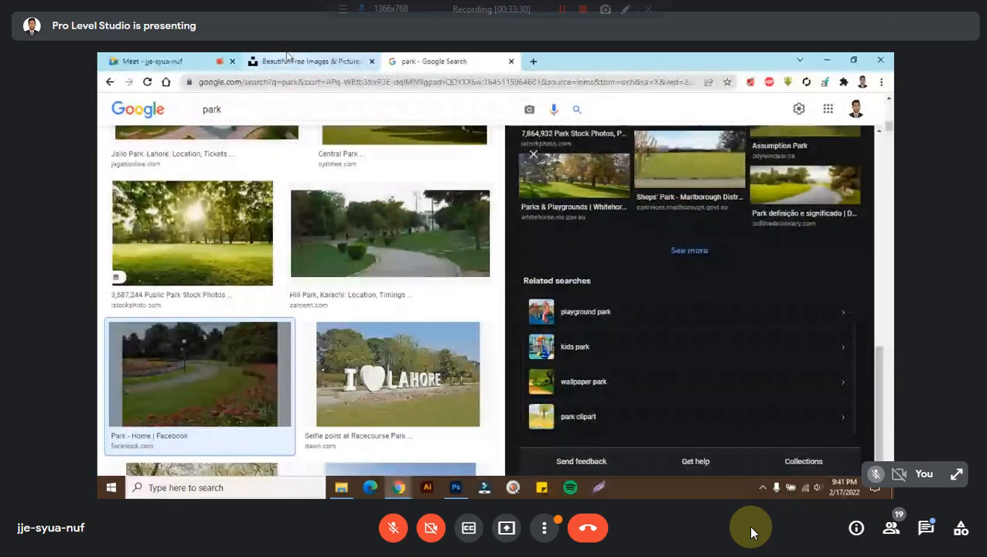
pyautogui.click(309, 61)
pyautogui.scroll(-10, 495, 309)
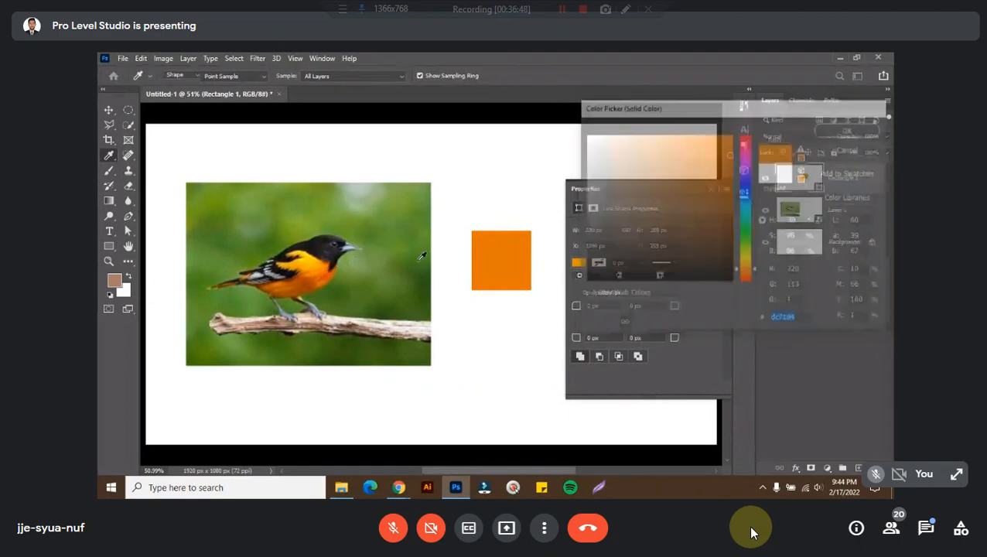
# - Duplicate the orange square below itself and recolour the copy with the black sampled from the bird's head
pyautogui.moveTo(513, 322)
pyautogui.mouseDown()
pyautogui.moveTo(506, 317)
pyautogui.moveTo(509, 325)
pyautogui.mouseUp()
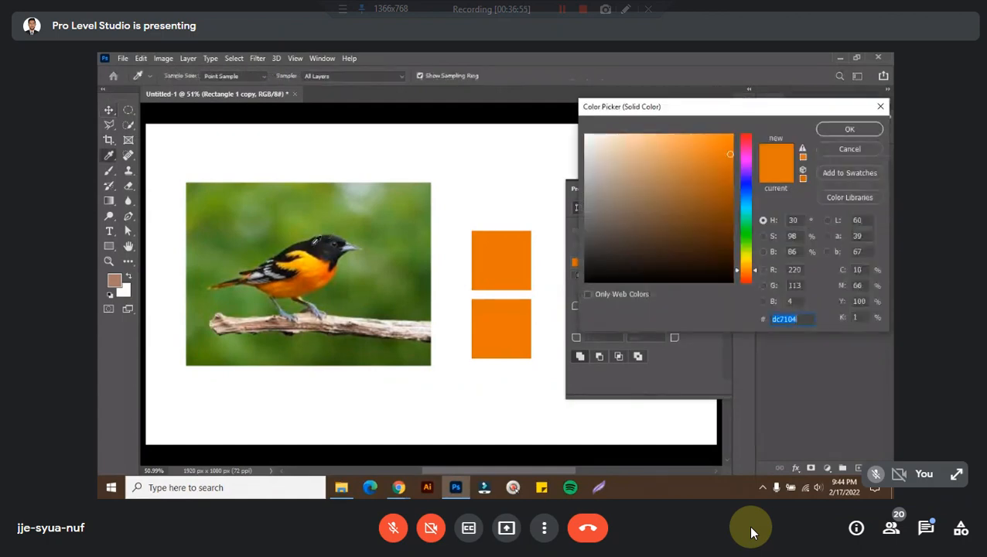
pyautogui.click(322, 242)
pyautogui.press('Return')
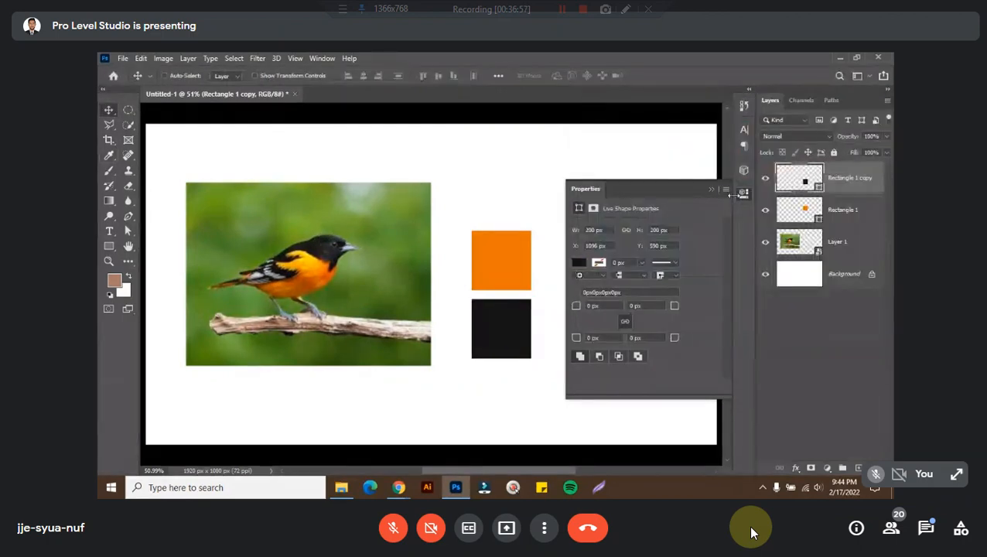
# - Hide the shape properties and examine the orange and black swatches beside the bird photo
pyautogui.click(741, 194)
pyautogui.scroll(5, 566, 333)
pyautogui.moveTo(487, 287); pyautogui.dragTo(489, 321)
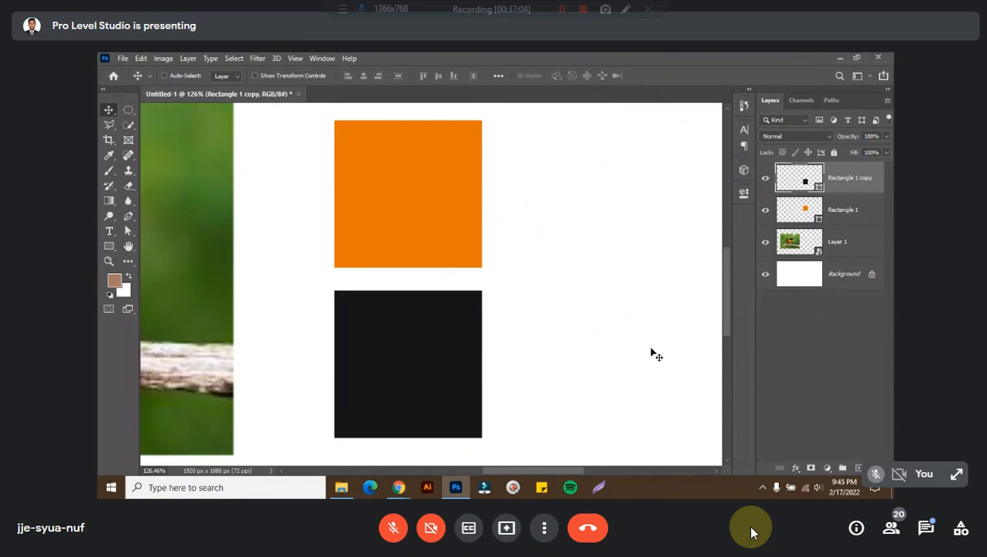
pyautogui.scroll(-4, 652, 353)
pyautogui.scroll(3, 525, 336)
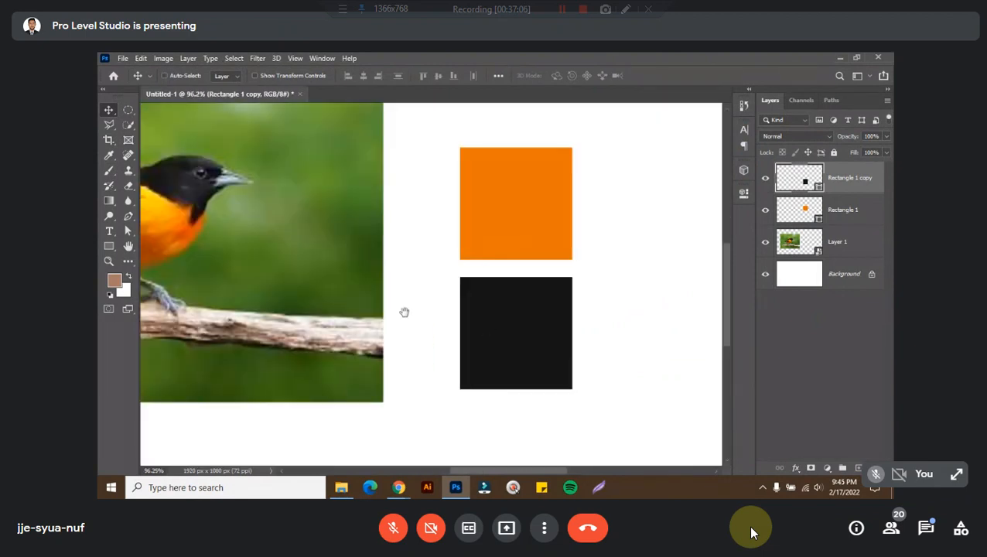
pyautogui.scroll(-1, 537, 319)
pyautogui.scroll(-2, 507, 319)
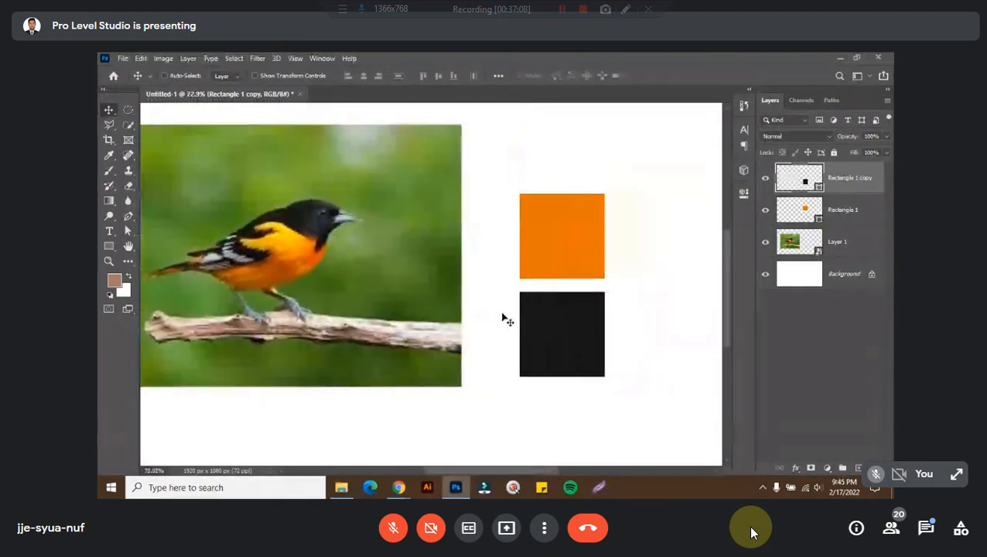
pyautogui.hscroll(2, 568, 317)
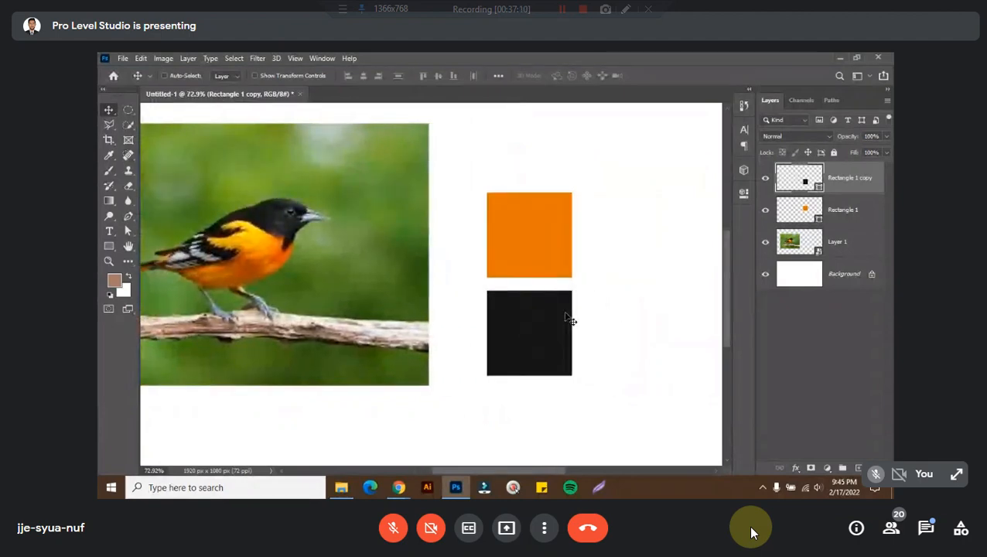
pyautogui.scroll(-2, 569, 321)
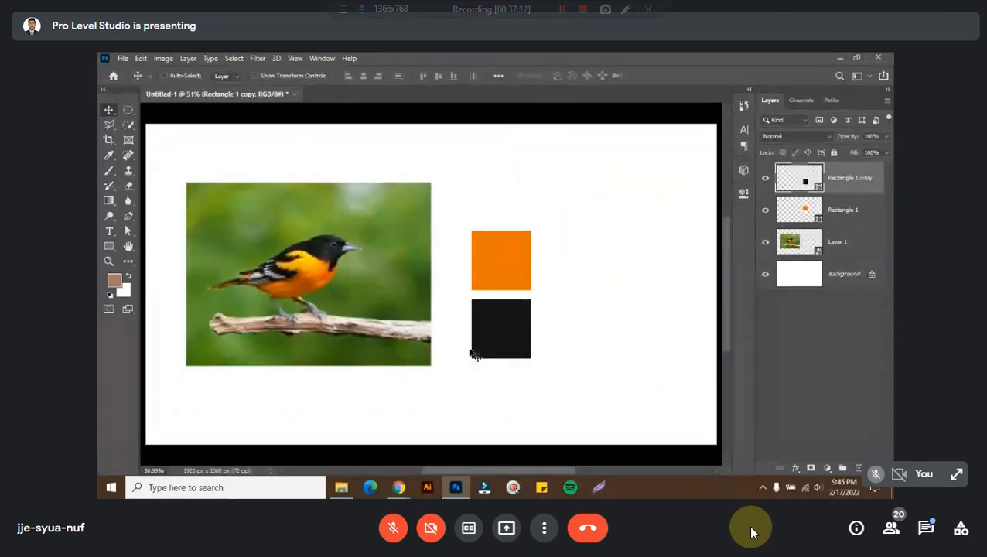
# - Duplicate the black square below itself and recolour the copy with the light grey c5cfcb sampled from the bird's wing
pyautogui.moveTo(498, 344); pyautogui.dragTo(495, 410)
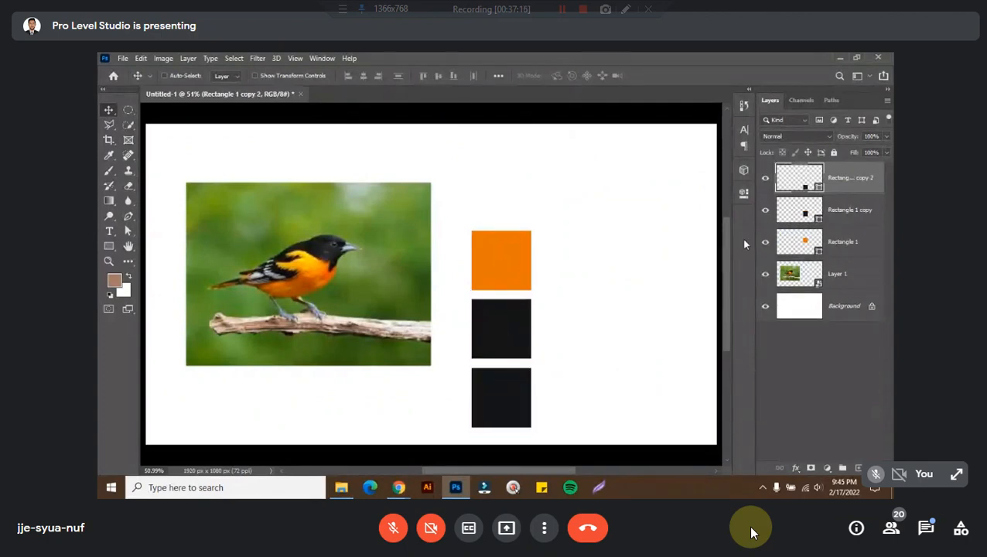
pyautogui.doubleClick(800, 181)
pyautogui.click(255, 272)
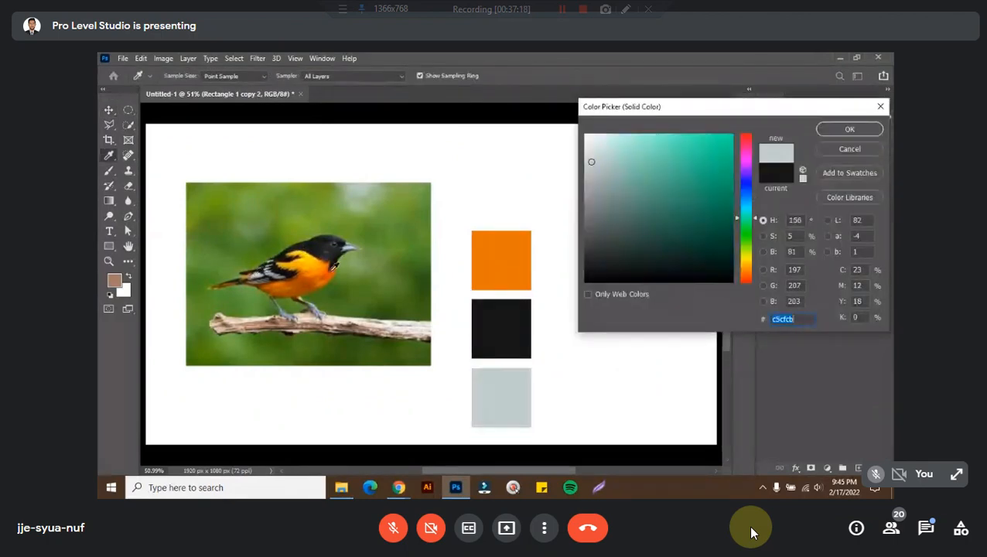
pyautogui.press('Return')
# - Move the black square up over the lower half of the orange one and the grey square over the black one's lower half
pyautogui.scroll(2, 523, 386)
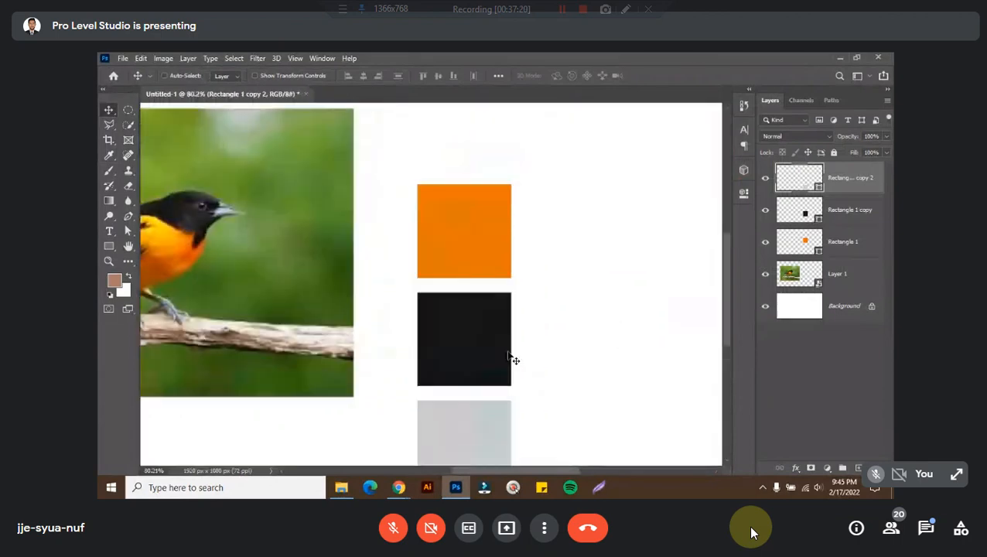
pyautogui.moveTo(473, 430); pyautogui.dragTo(481, 271)
pyautogui.click(795, 216)
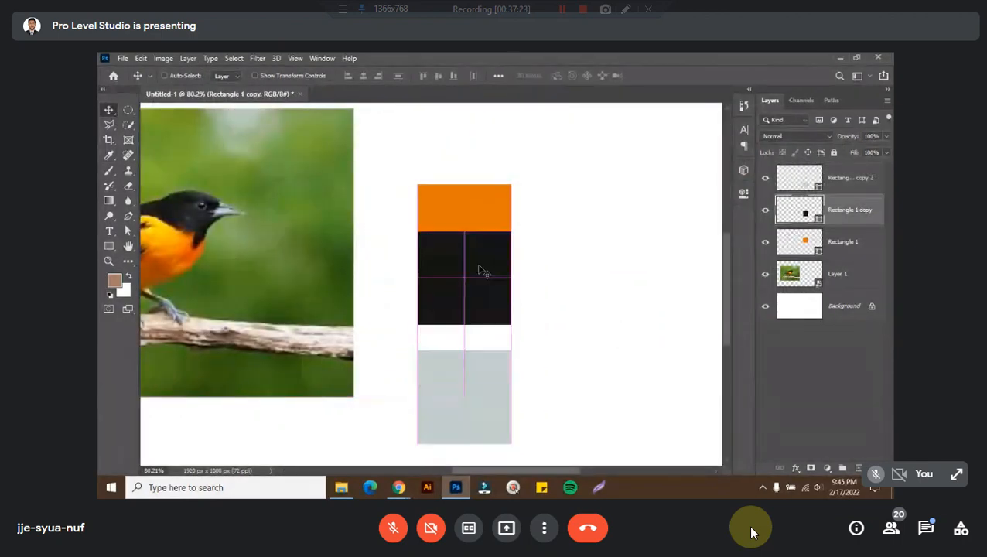
pyautogui.click(847, 176)
pyautogui.moveTo(489, 396); pyautogui.dragTo(491, 334)
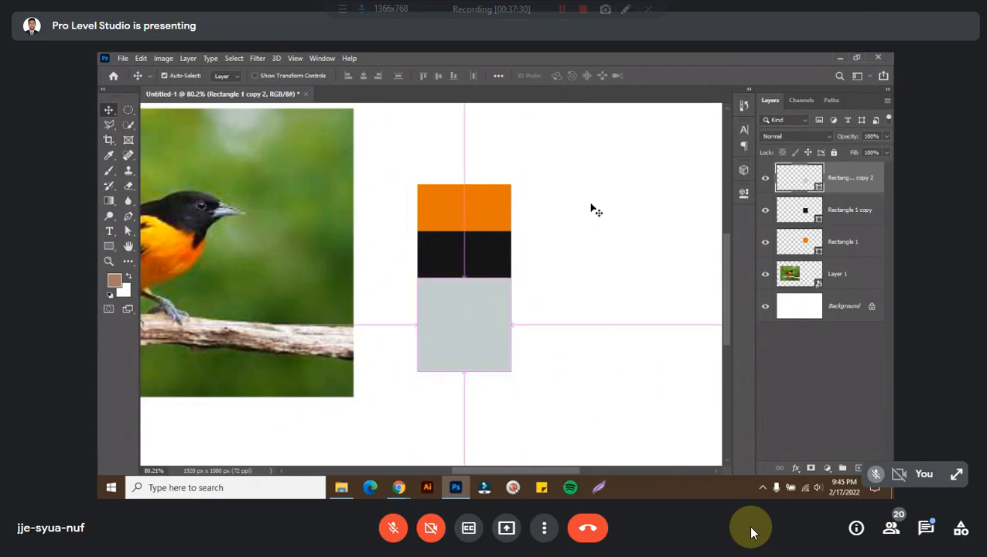
# - Delete the black and grey square copies, keeping the orange square and the bird photo
pyautogui.hotkey('ctrl', '0')
pyautogui.hotkey('ctrl', 'e')
pyautogui.press('Delete')
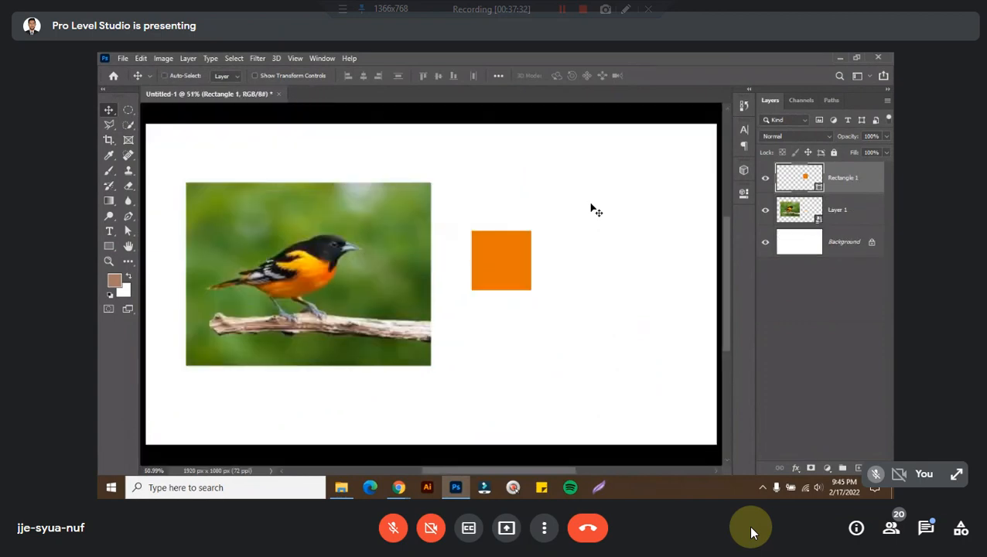
# - Delete the orange square and the bird photo from the canvas and return to the birds image results in Chrome
pyautogui.press('Delete')
pyautogui.press('Delete')
pyautogui.moveTo(398, 487)
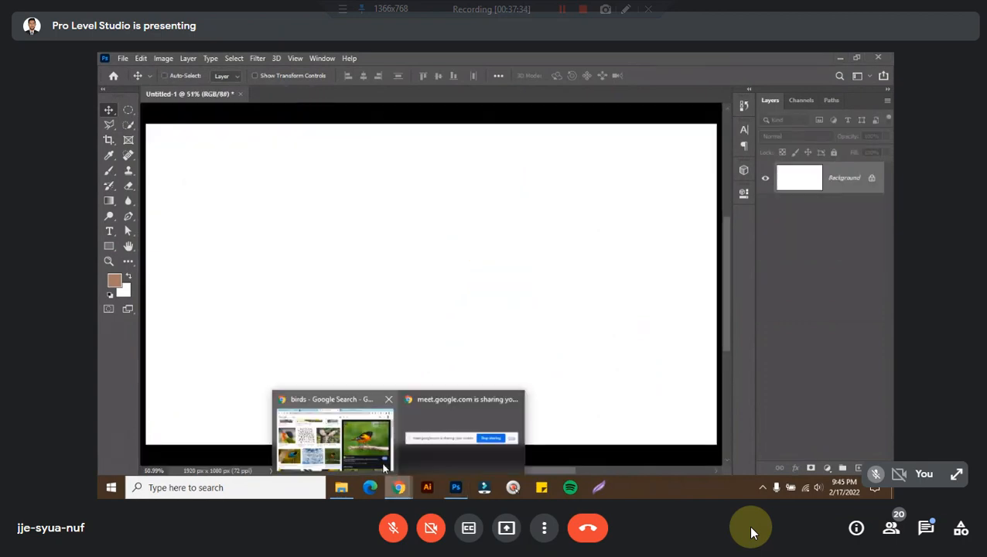
pyautogui.click(383, 464)
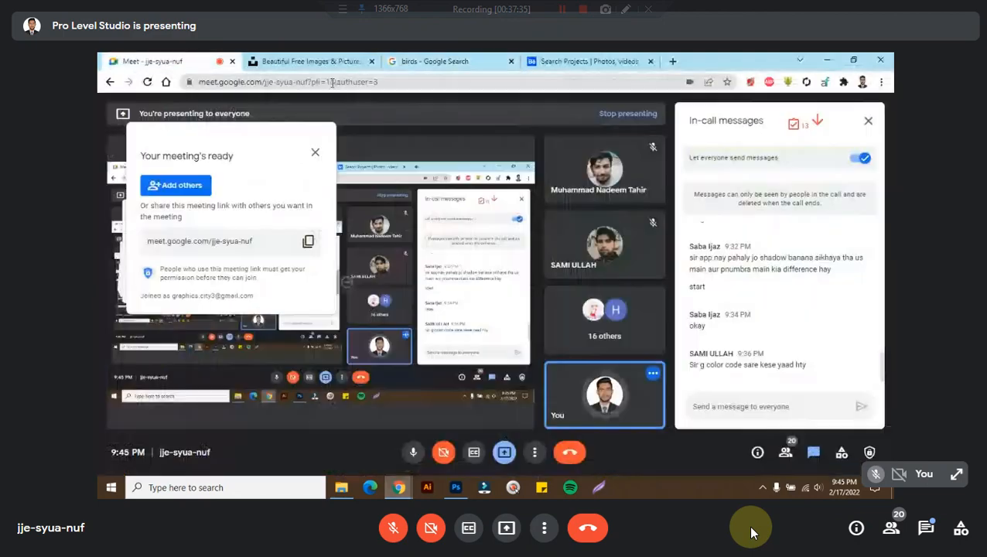
pyautogui.click(429, 59)
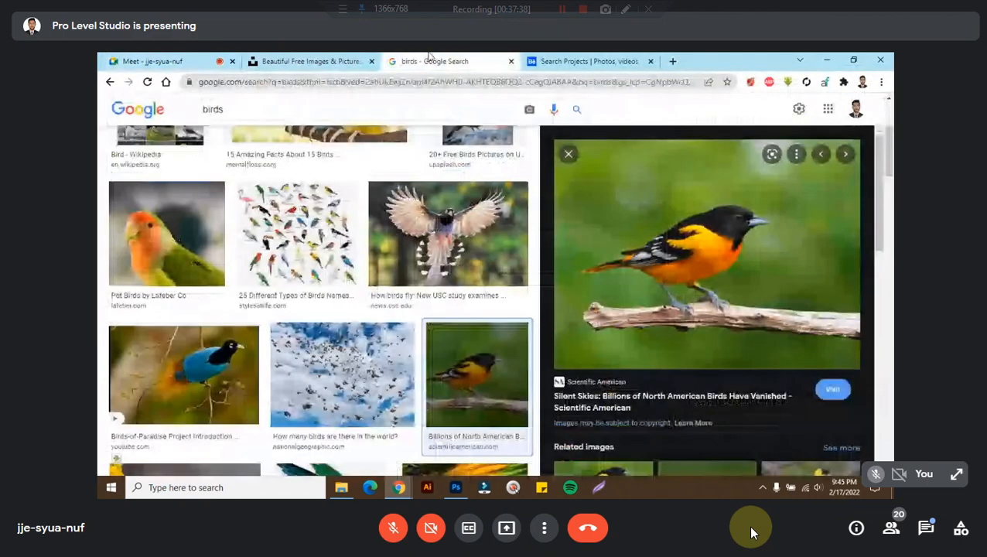
# - Close the large bird image preview and look through the birds image results for other colourful examples
pyautogui.click(566, 154)
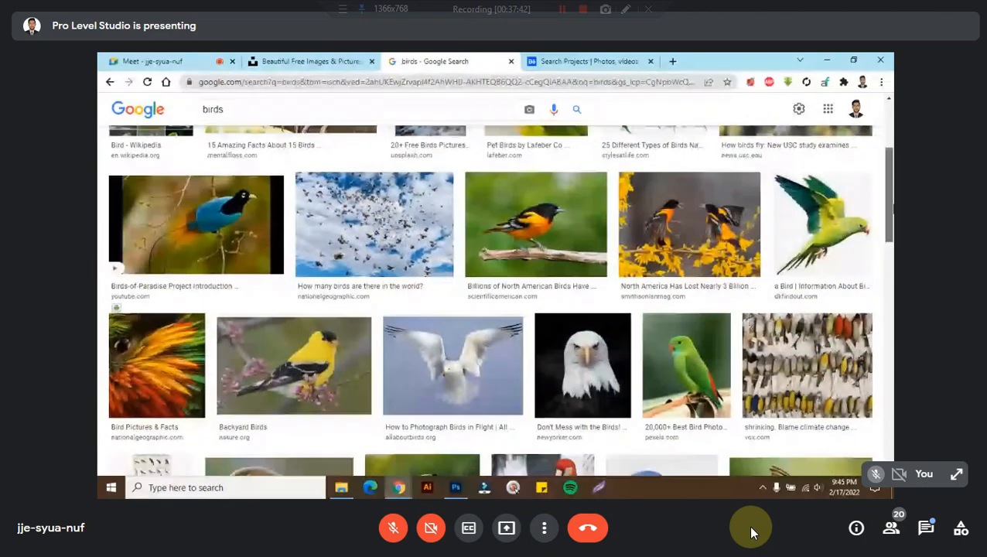
pyautogui.scroll(-3, 495, 302)
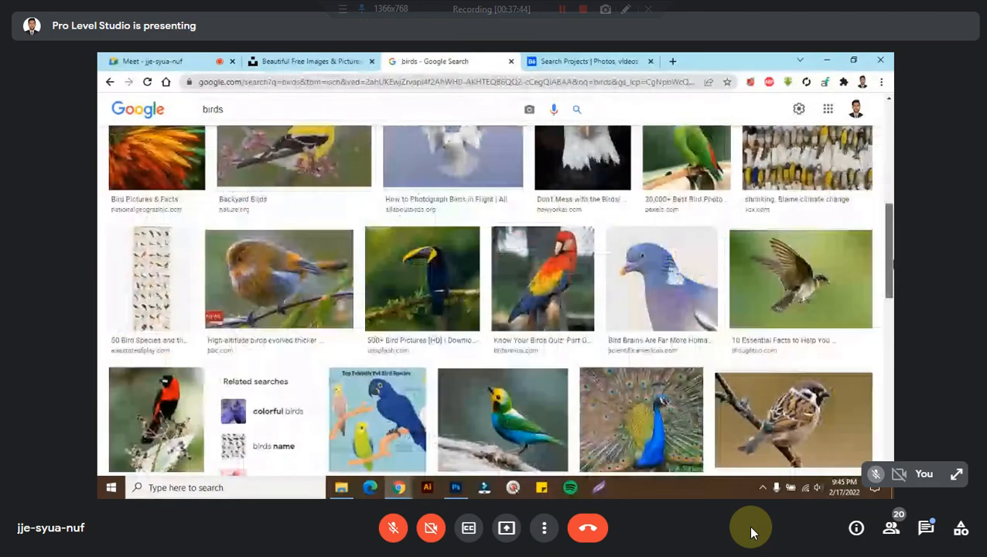
pyautogui.scroll(-1, 520, 248)
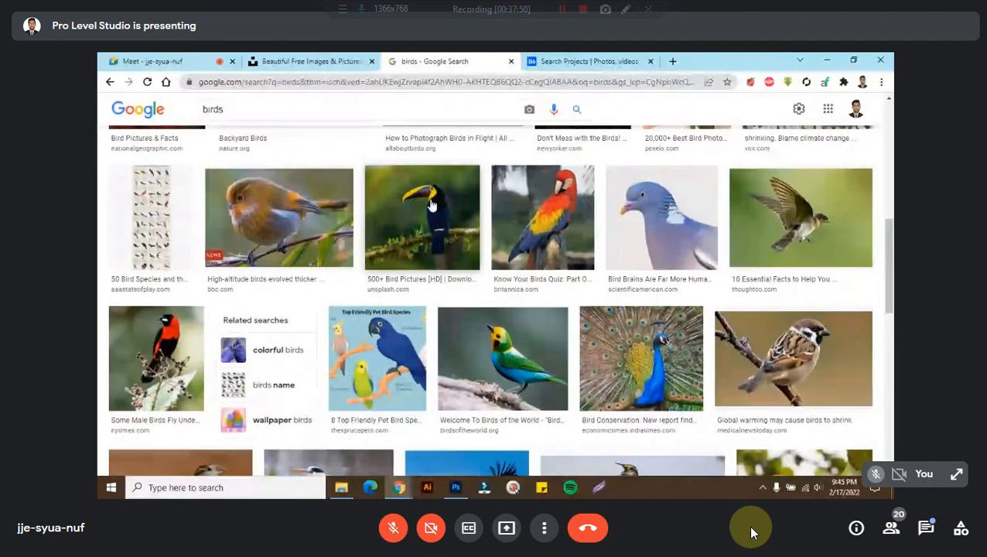
pyautogui.scroll(-1, 614, 300)
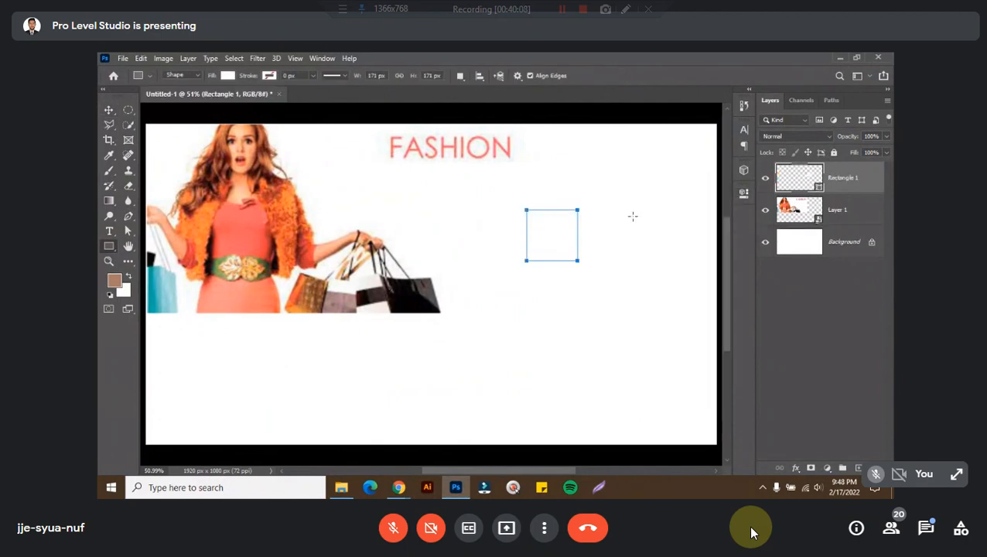
# - Fill the square beside the fashion photo with the coral colour f0495a
pyautogui.doubleClick(793, 184)
pyautogui.write('f0495a')
pyautogui.press('Return')
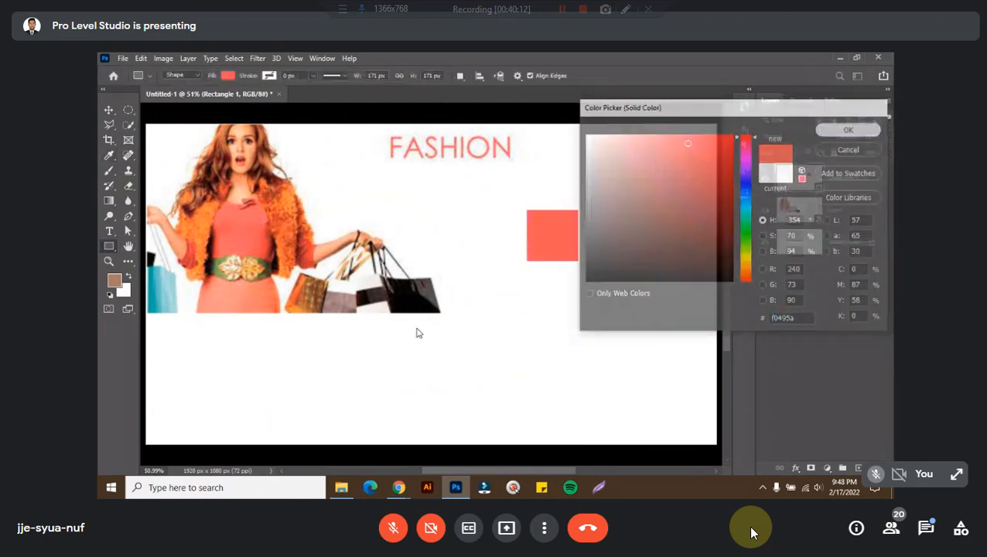
# - Duplicate the coral square below itself and recolour the copy with the teal of the shopping bag in the photo
pyautogui.moveTo(564, 251); pyautogui.dragTo(564, 308)
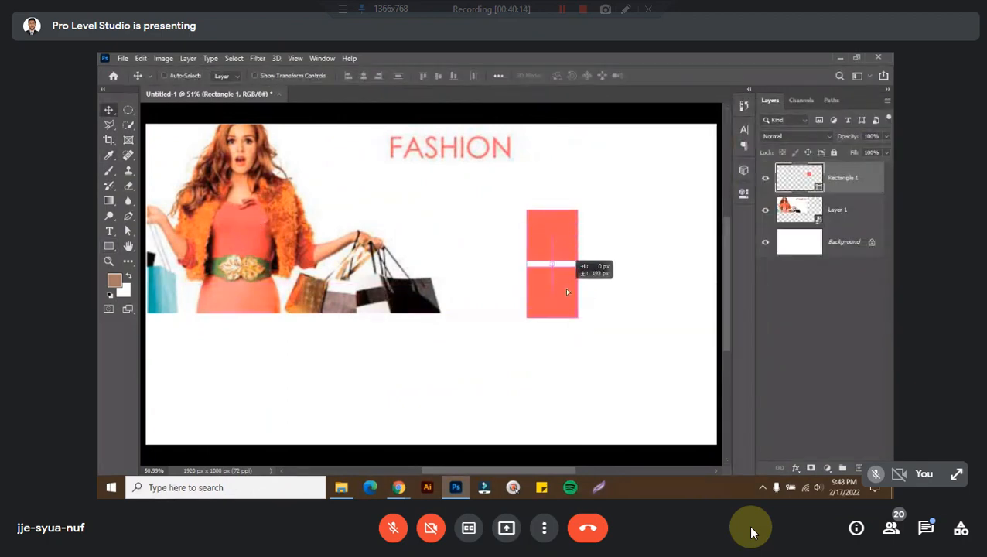
pyautogui.doubleClick(797, 188)
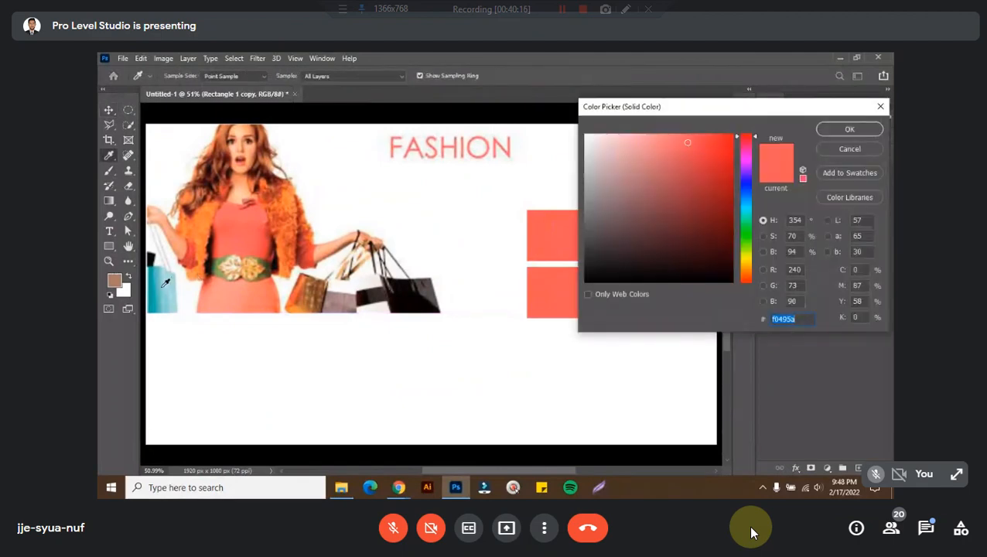
pyautogui.write('47c7bf')
pyautogui.click(829, 134)
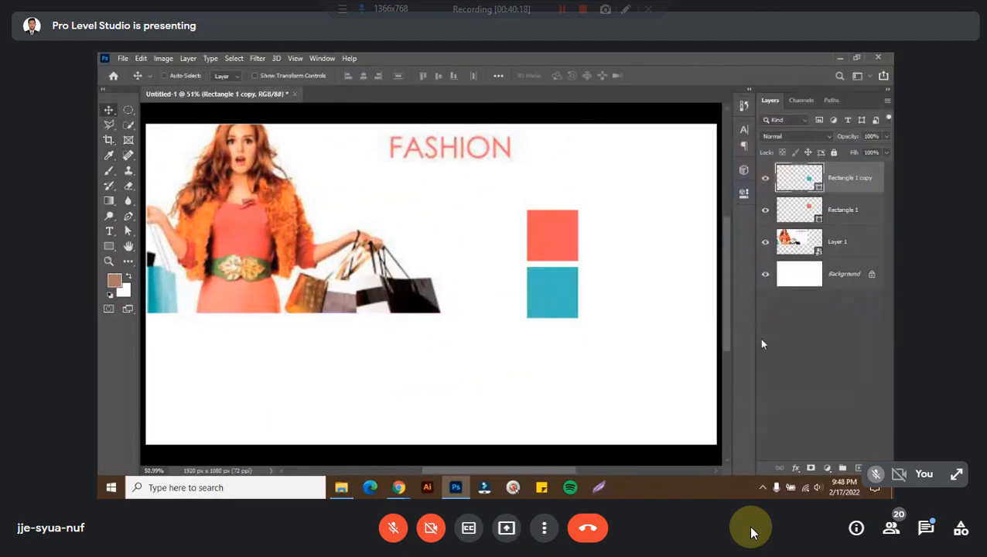
# - Duplicate the teal square below itself and recolour the copy with the dark grey 52514d sampled from the black shopping bag
pyautogui.moveTo(534, 314); pyautogui.dragTo(546, 348)
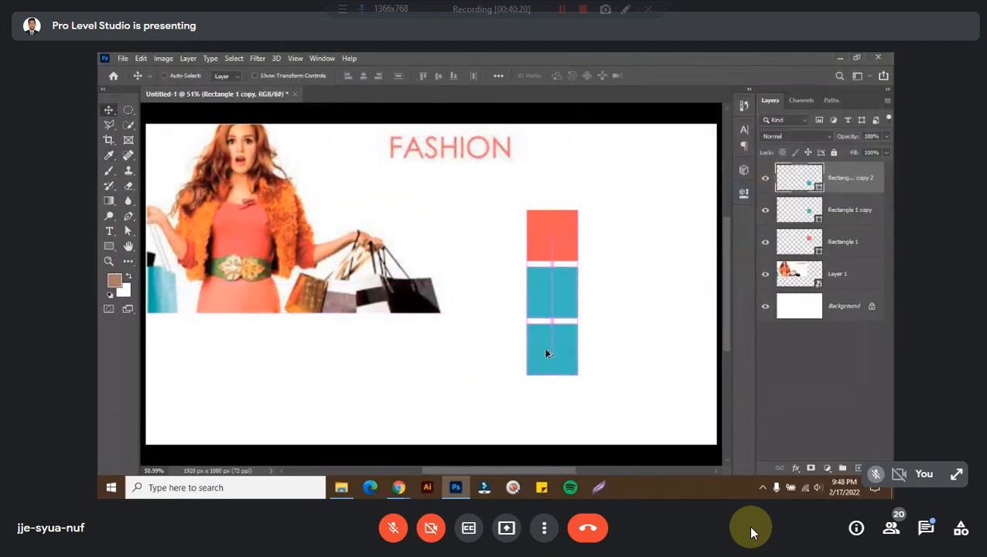
pyautogui.doubleClick(799, 182)
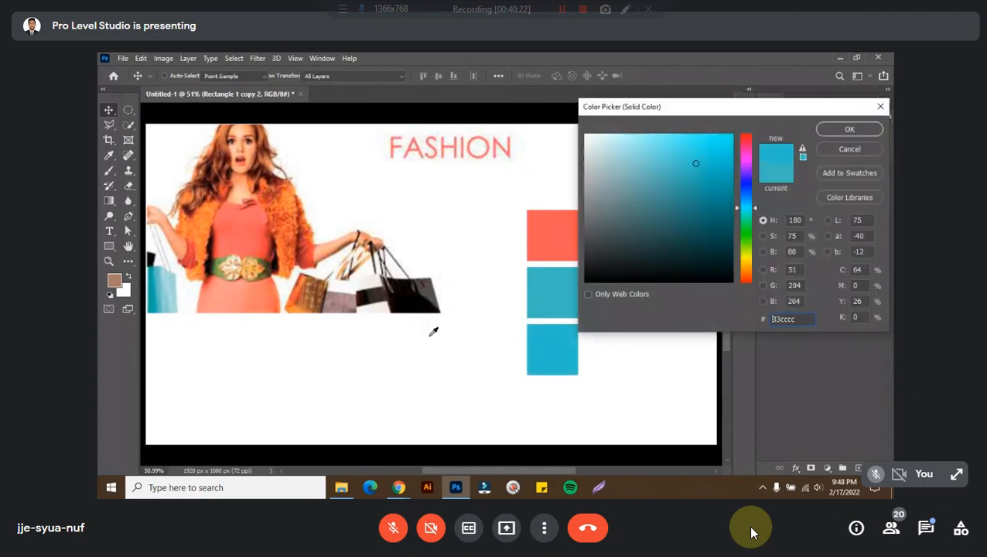
pyautogui.click(434, 287)
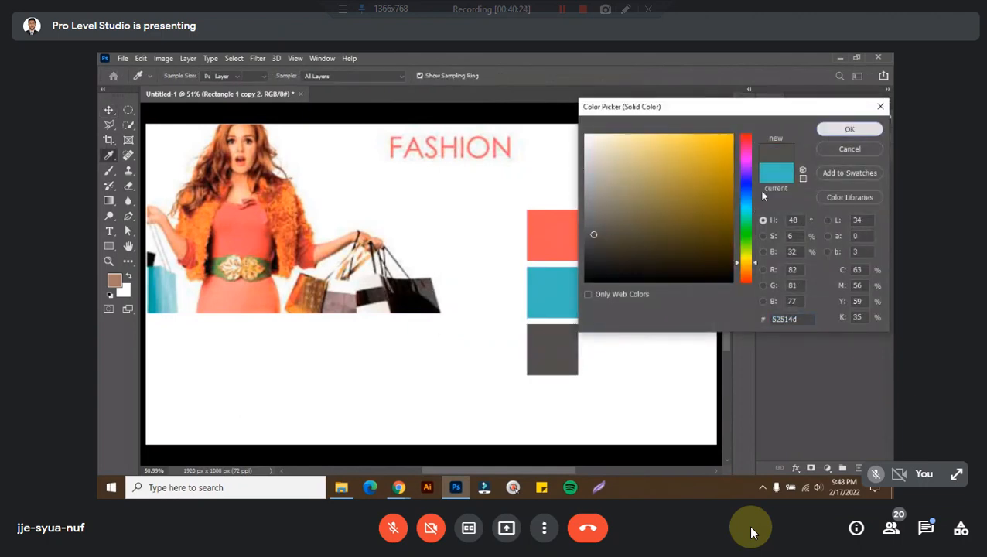
pyautogui.click(849, 129)
# - Try overlapping the teal square onto the coral one and the dark grey square onto the teal one's lower part
pyautogui.scroll(4, 598, 319)
pyautogui.click(494, 306)
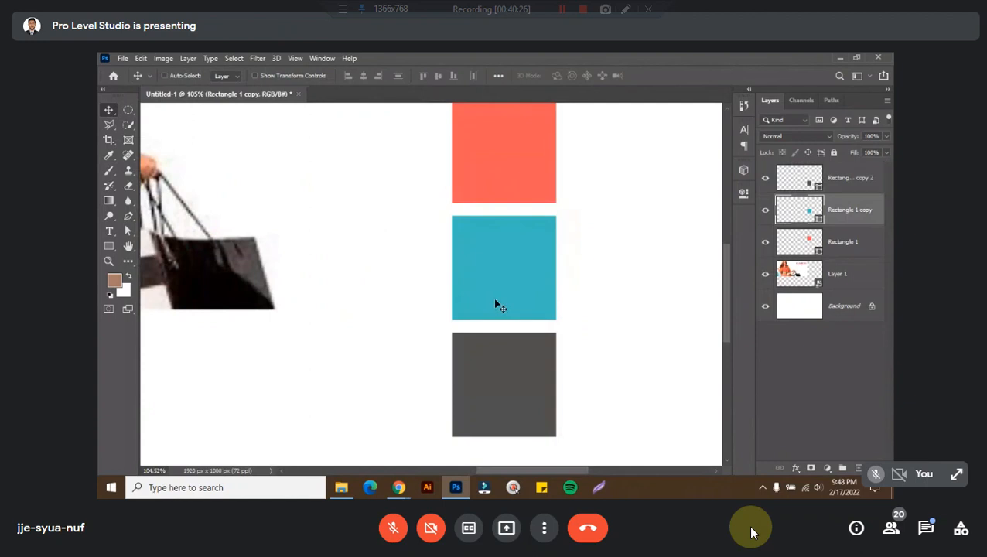
pyautogui.moveTo(495, 306); pyautogui.dragTo(527, 229)
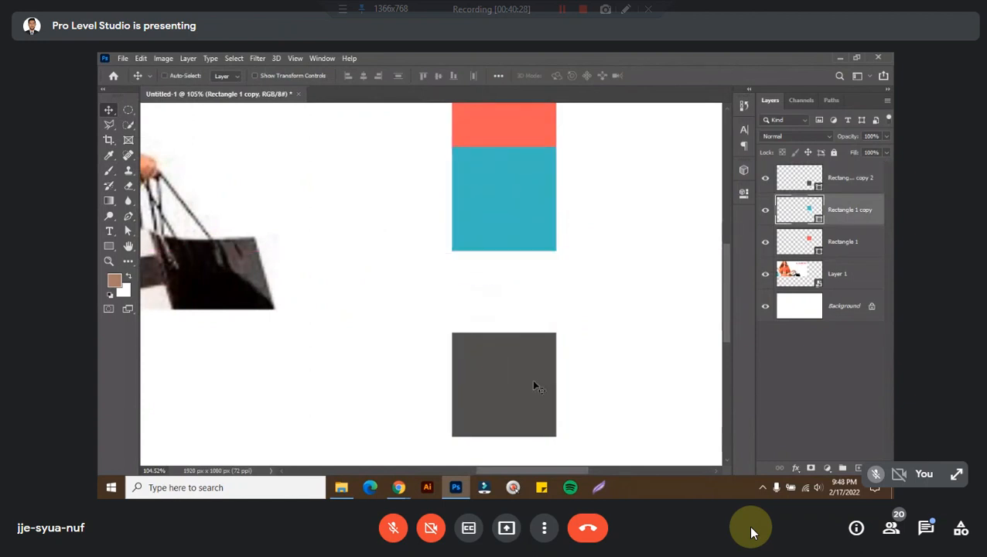
pyautogui.moveTo(535, 398); pyautogui.dragTo(518, 284)
pyautogui.scroll(3, 501, 269)
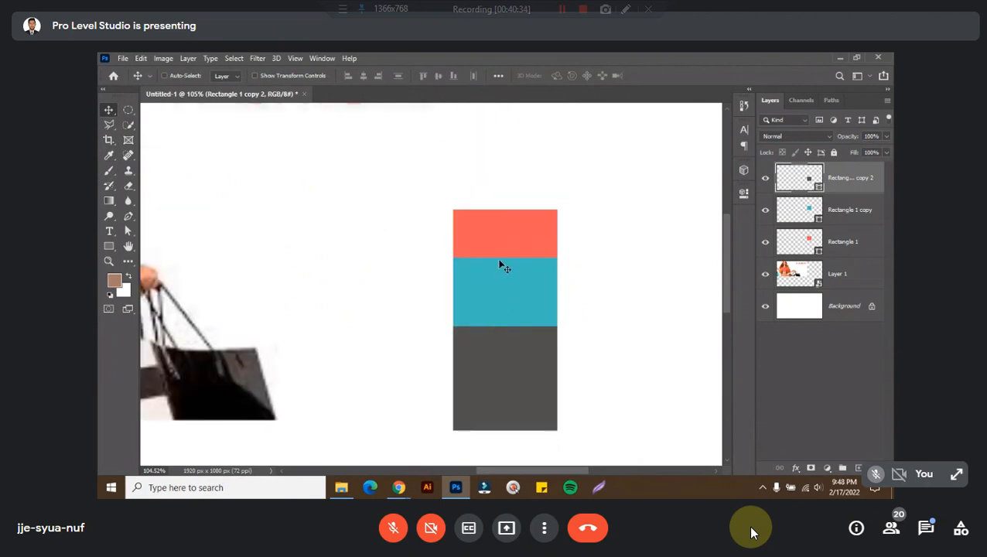
pyautogui.hotkey('ctrl', '0')
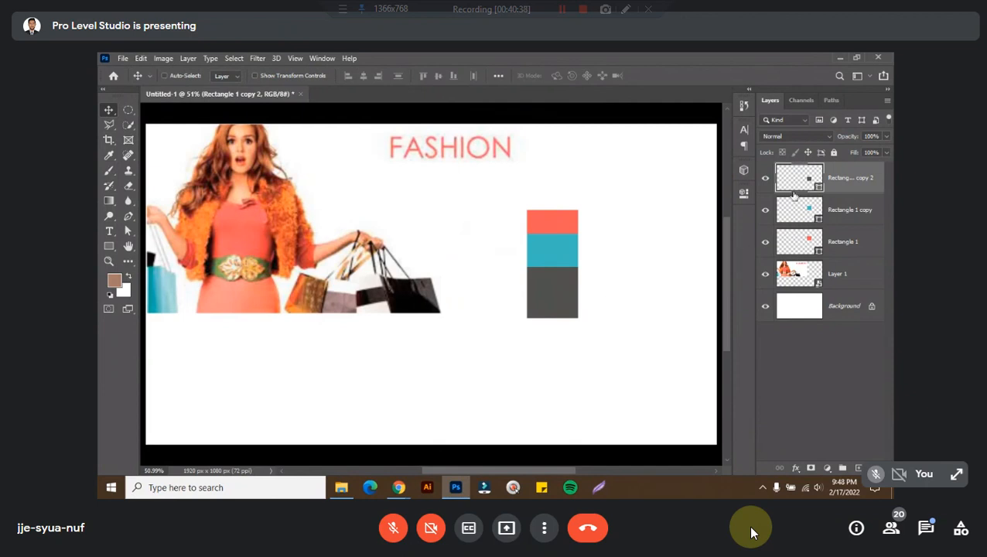
pyautogui.hotkey('ctrl', 'z')
pyautogui.hotkey('ctrl', 'z')
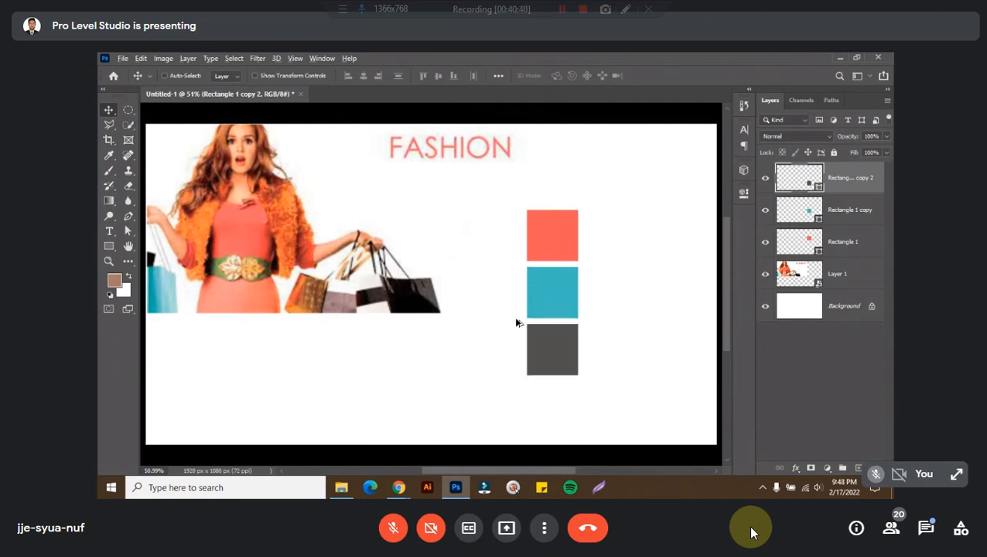
# - Duplicate the dark grey square below itself and recolour the copy with the green sampled from the woman's belt
pyautogui.moveTo(517, 322); pyautogui.dragTo(518, 380)
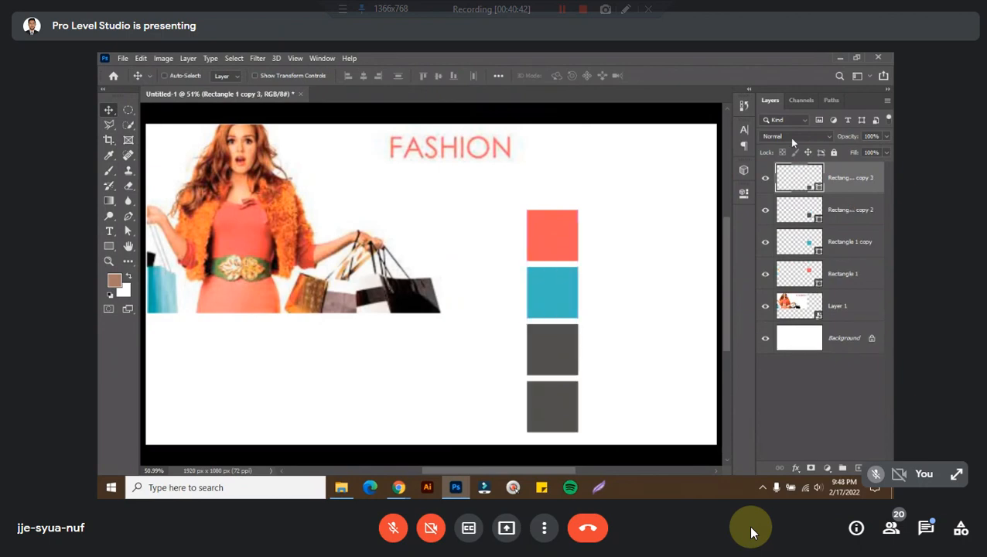
pyautogui.doubleClick(799, 180)
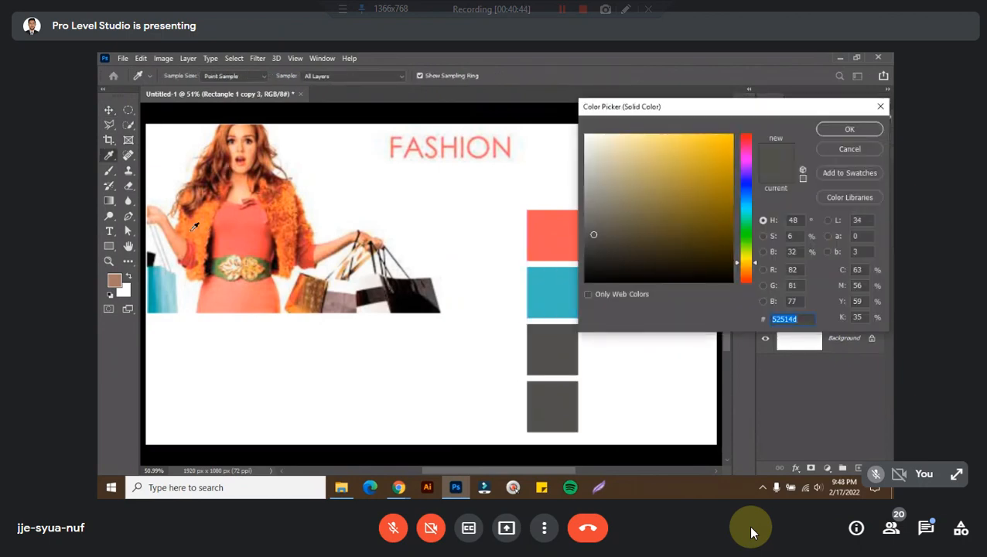
pyautogui.click(194, 226)
pyautogui.click(414, 280)
pyautogui.click(410, 295)
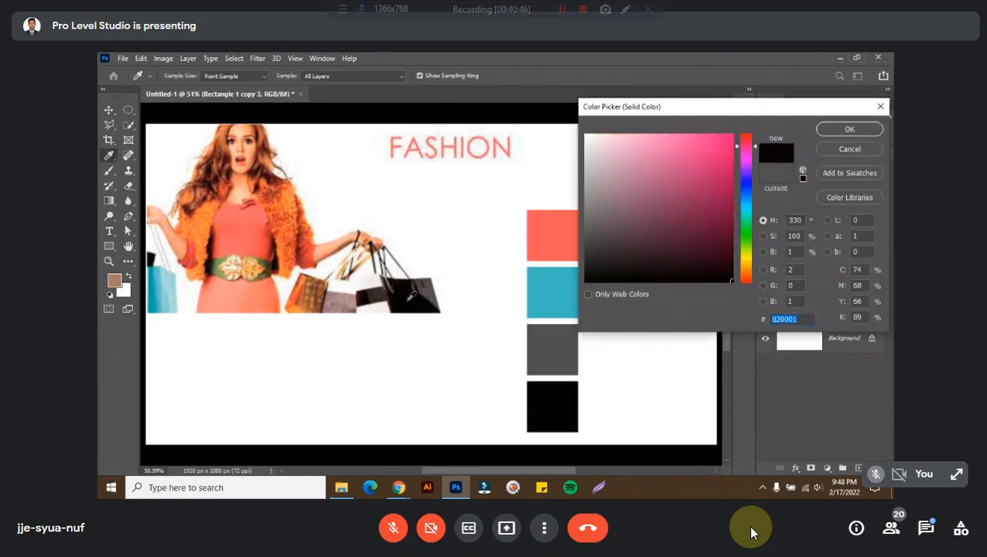
pyautogui.click(348, 297)
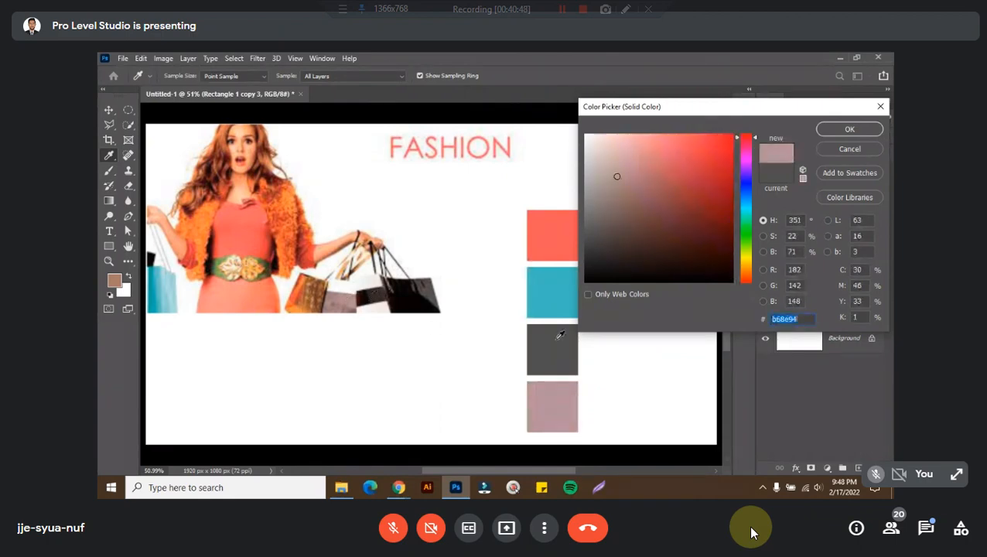
pyautogui.click(305, 293)
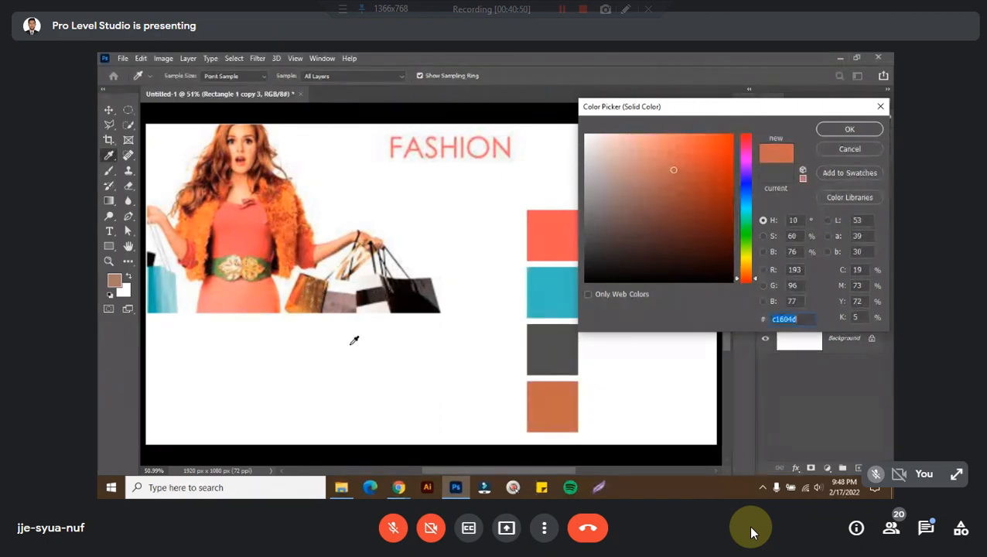
pyautogui.click(210, 267)
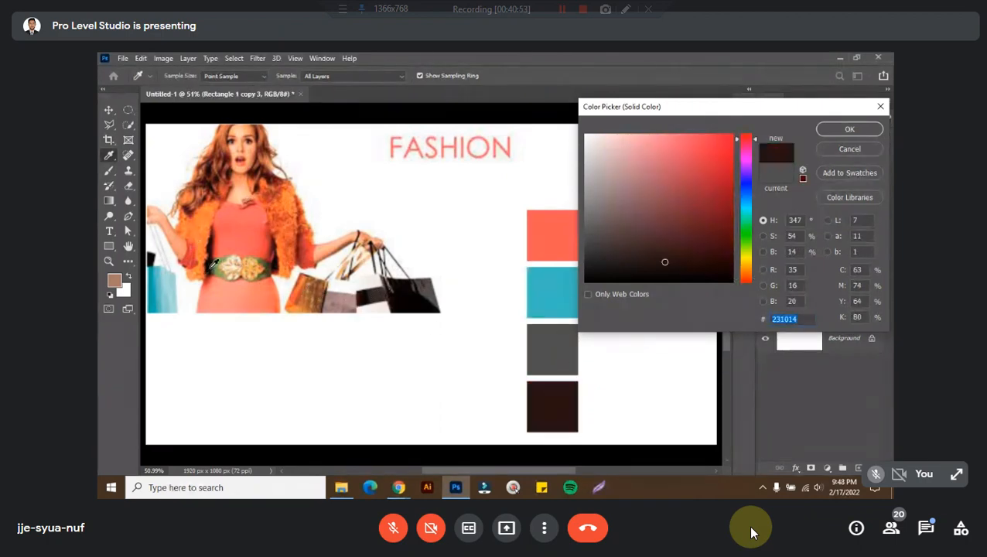
pyautogui.click(221, 266)
pyautogui.press('Return')
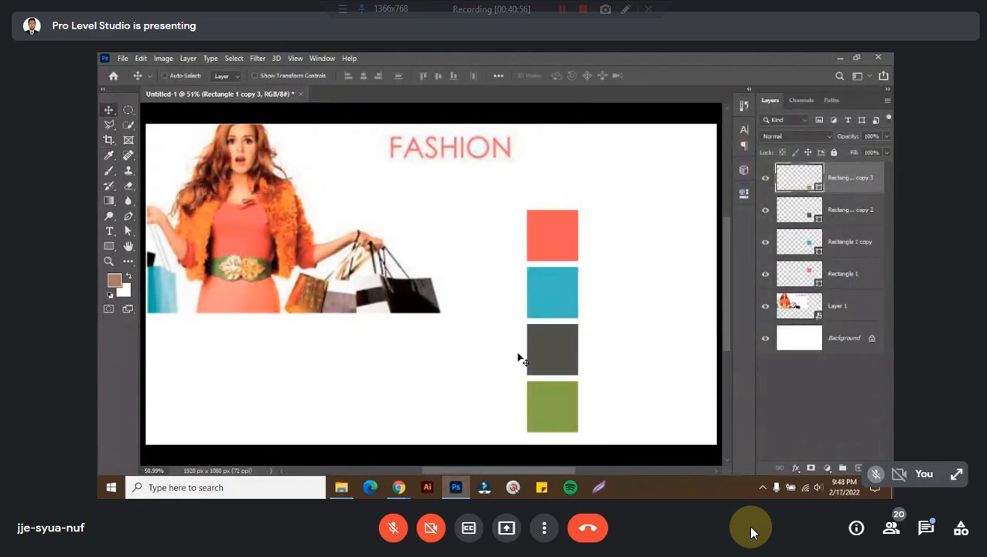
# - Switch to the Google Meet call in Chrome and read through the students' in-call messages
pyautogui.moveTo(398, 487)
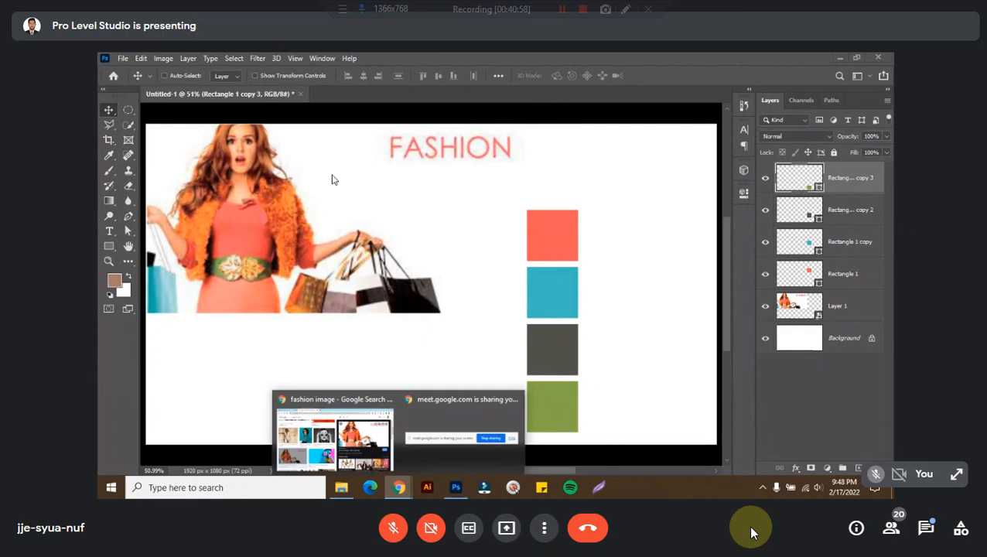
pyautogui.click(340, 413)
pyautogui.click(132, 61)
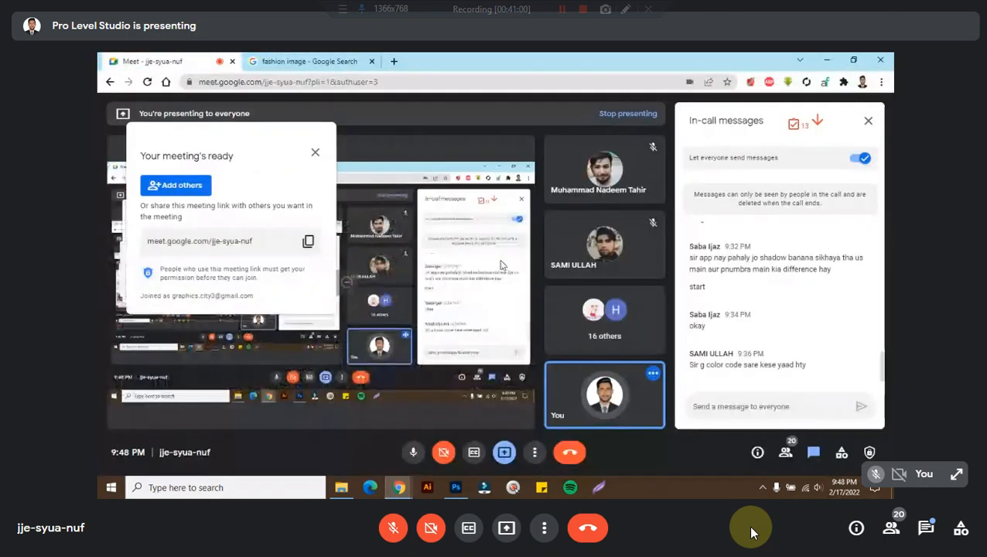
pyautogui.click(607, 165)
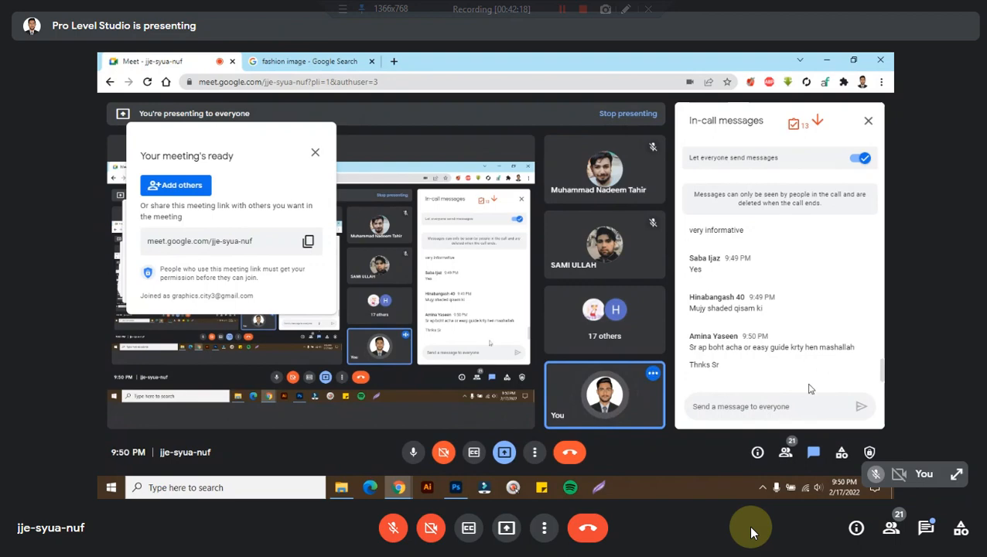
pyautogui.scroll(5, 771, 334)
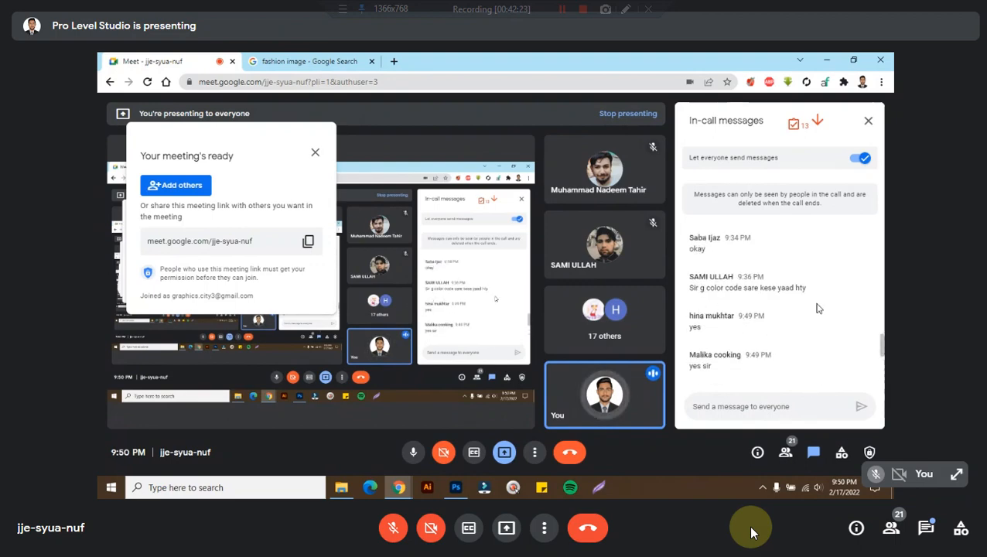
pyautogui.scroll(-5, 795, 333)
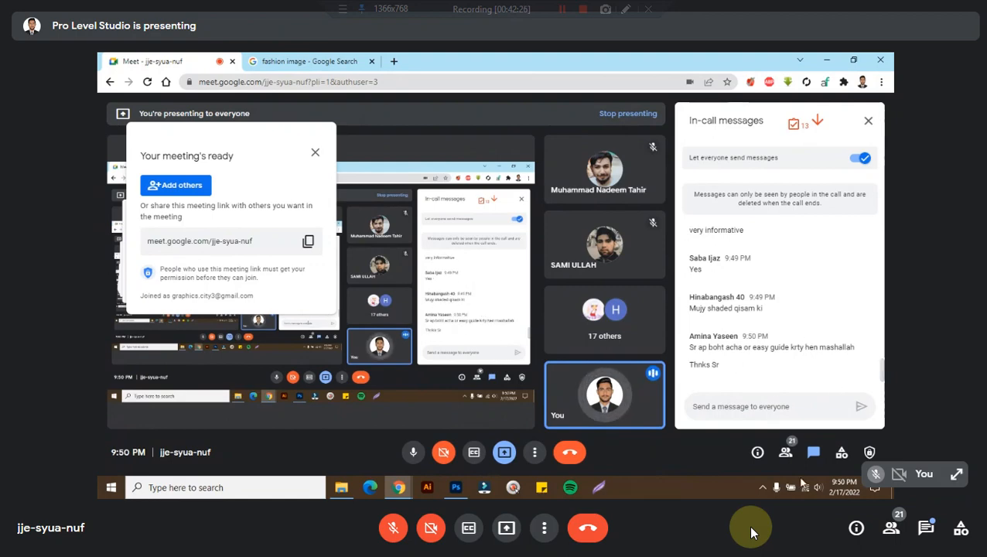
# - Check the list of people in the call and return to the in-call messages
pyautogui.click(785, 451)
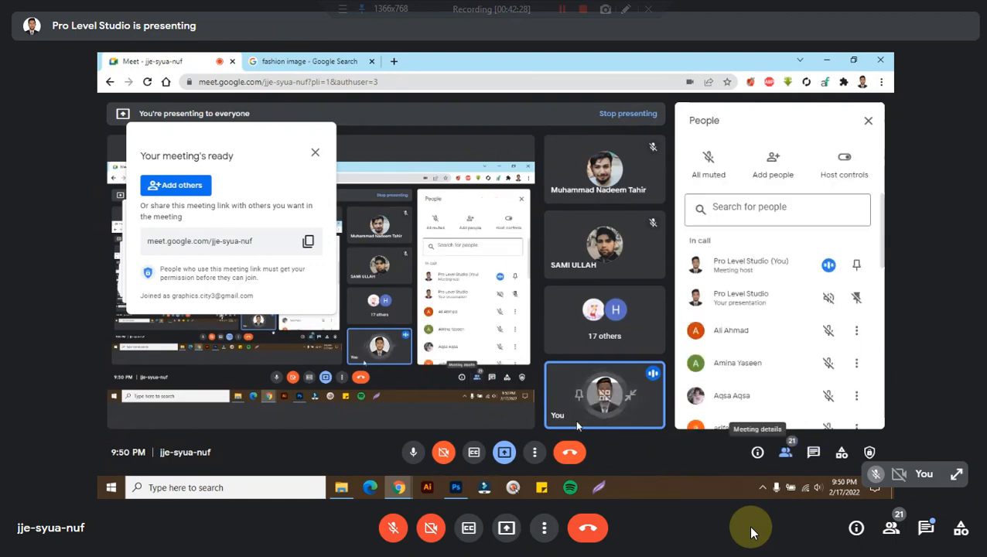
pyautogui.click(783, 448)
pyautogui.click(812, 451)
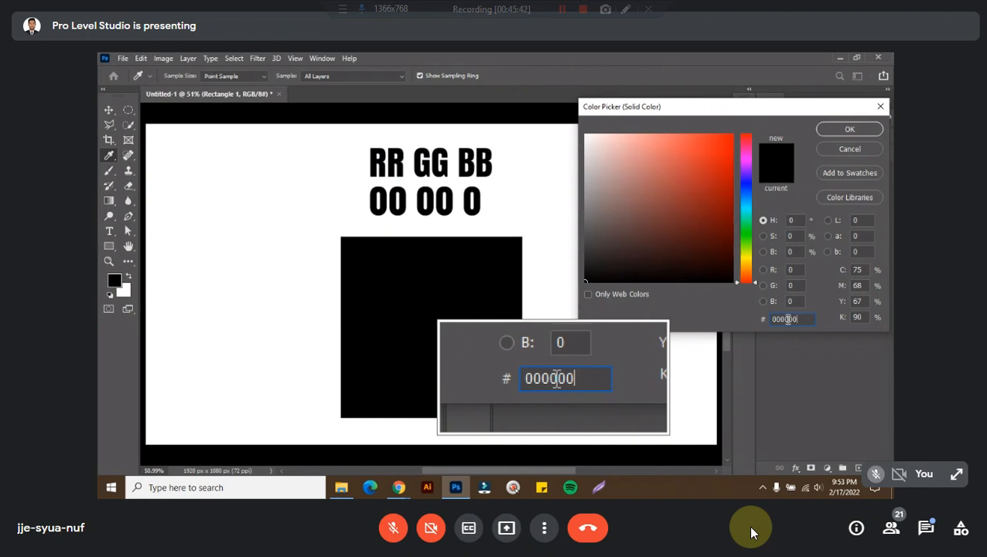
# - Apply black 000000 as the fill of the large square under the RR GG BB text and switch to Chrome
pyautogui.press('Return')
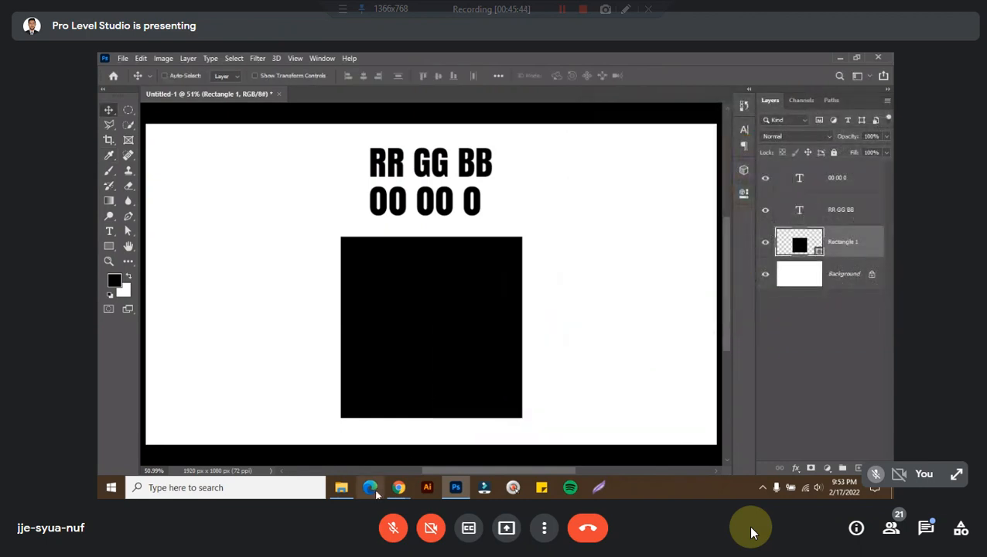
pyautogui.moveTo(399, 487)
pyautogui.click(362, 437)
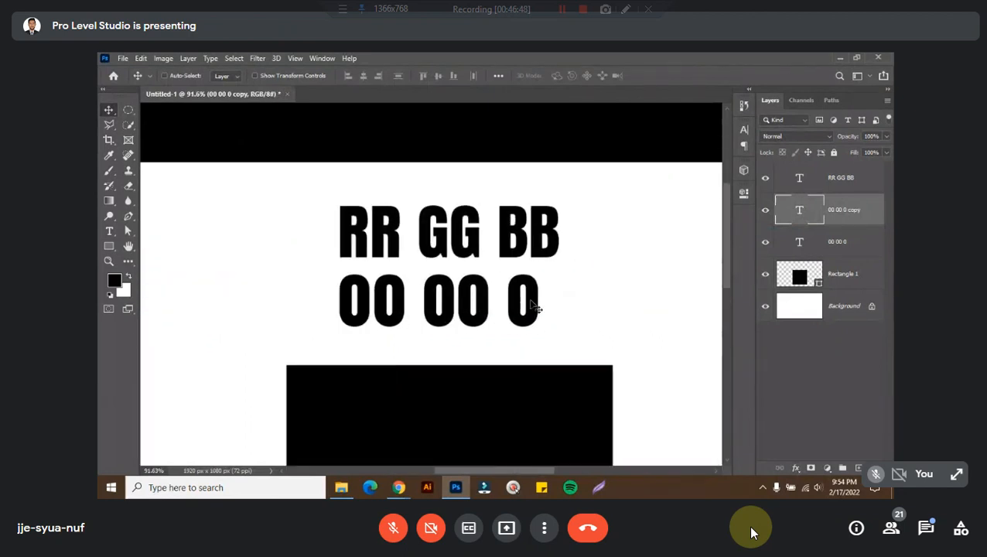
# - Complete the code text under RR GG BB so it reads 00 00 00
pyautogui.write('0')
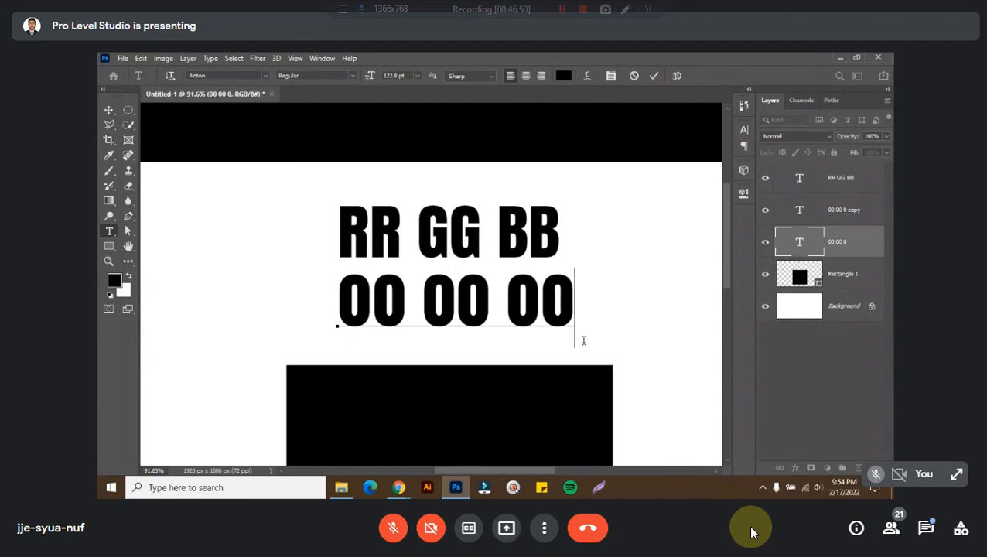
pyautogui.hotkey('ctrl', 'Return')
# - Replace the duplicated 00 00 0 text with "0-9 and a-f" and shift it slightly down beside the RR GG BB text
pyautogui.moveTo(369, 343); pyautogui.dragTo(522, 337)
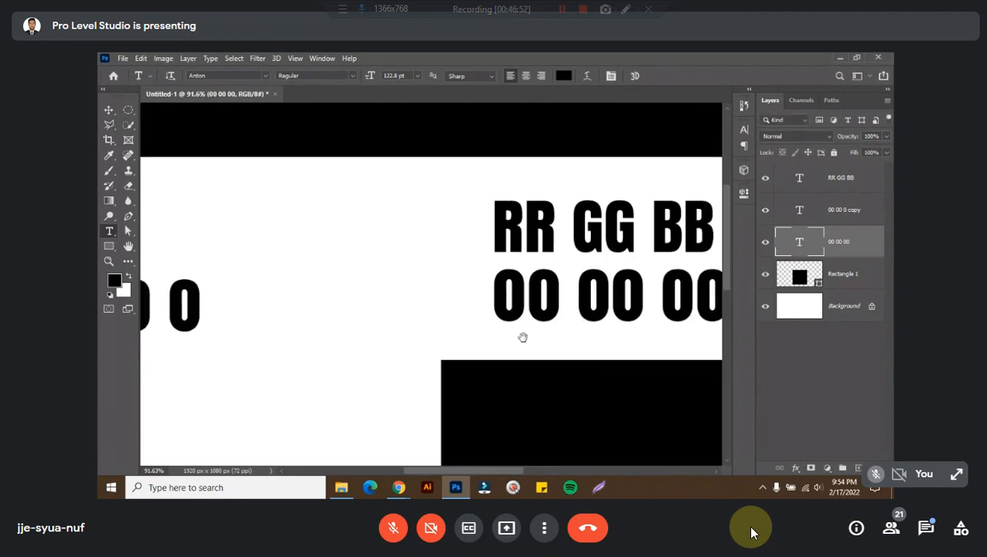
pyautogui.moveTo(320, 337); pyautogui.dragTo(499, 334)
pyautogui.moveTo(326, 320); pyautogui.dragTo(433, 287)
pyautogui.hotkey('ctrl', 'a')
pyautogui.hotkey('ctrl', 'Return')
pyautogui.press('v')
pyautogui.press('t')
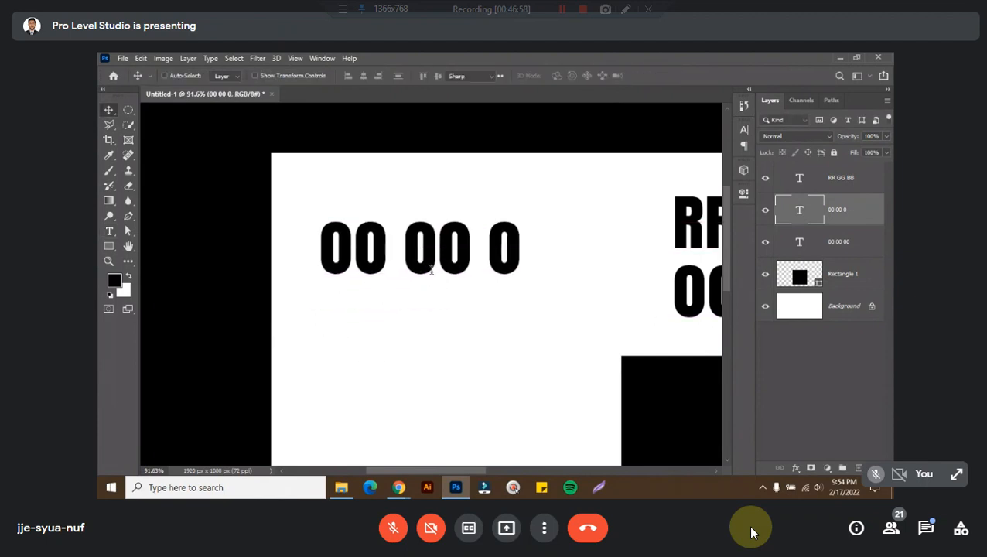
pyautogui.click(431, 269)
pyautogui.hotkey('ctrl', 'a')
pyautogui.write('0-')
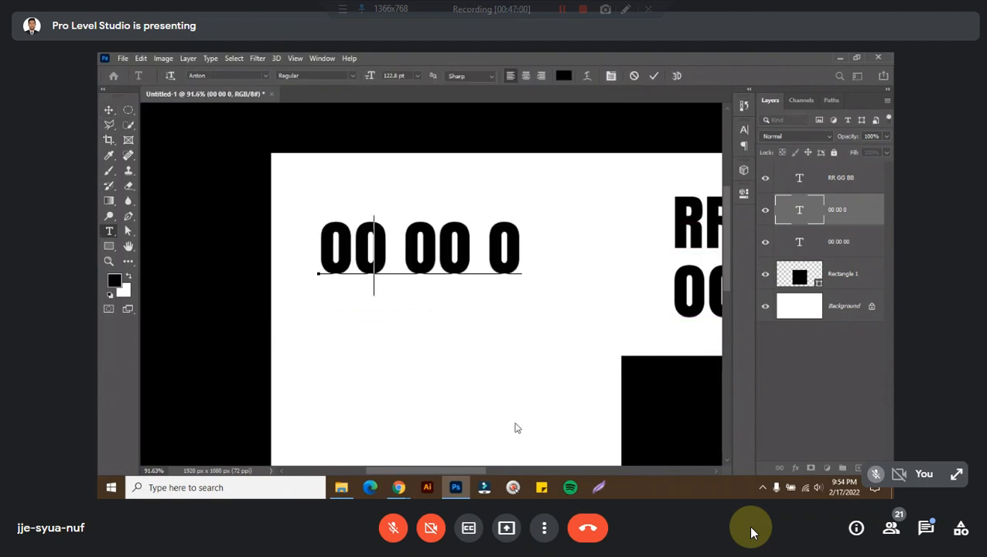
pyautogui.write('9 and')
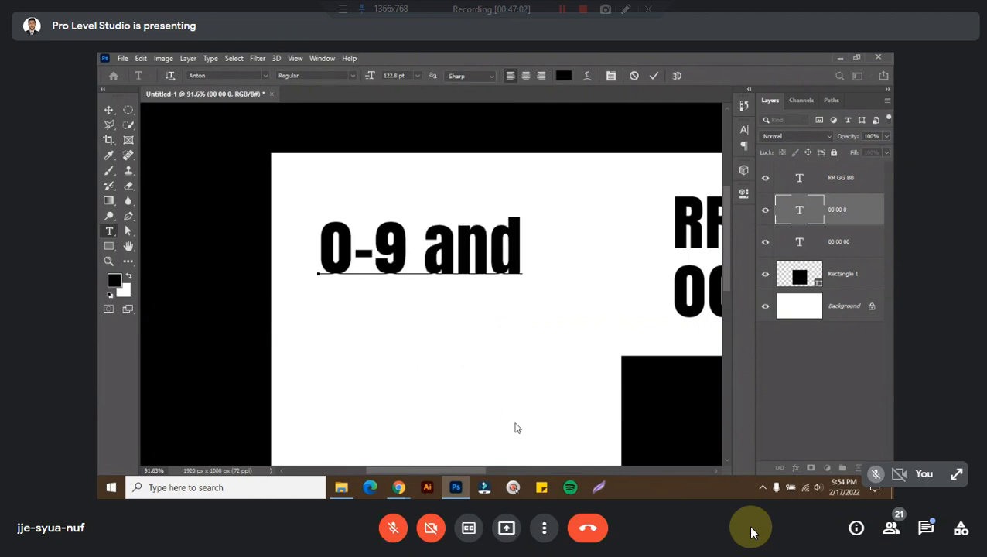
pyautogui.write(' a-f')
pyautogui.hotkey('ctrl', 'Return')
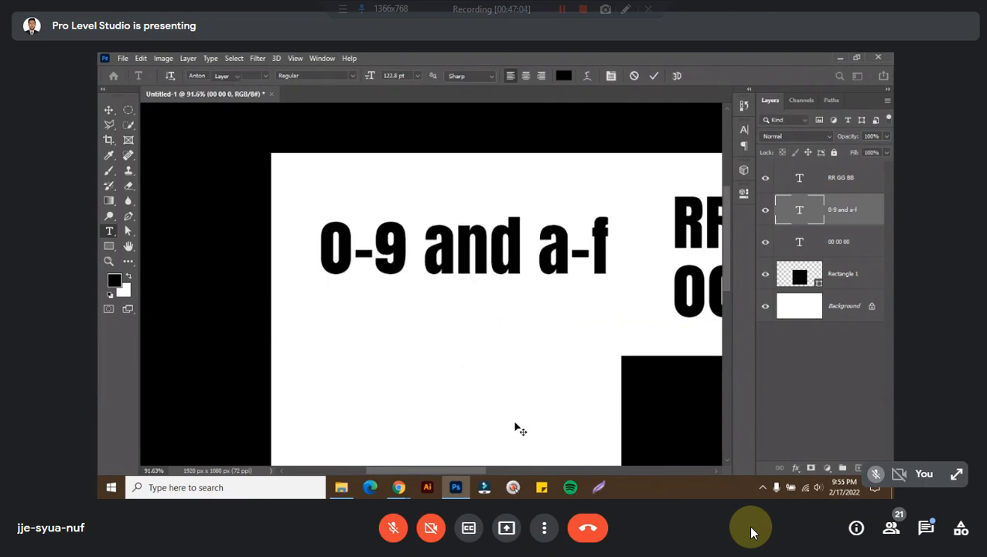
pyautogui.press('v')
pyautogui.moveTo(499, 270); pyautogui.dragTo(294, 337)
# - Remove the spaces from the 00 00 00 code text and replace its first pair with ff
pyautogui.press('space')
pyautogui.moveTo(540, 312); pyautogui.dragTo(453, 294)
pyautogui.doubleClick(490, 282)
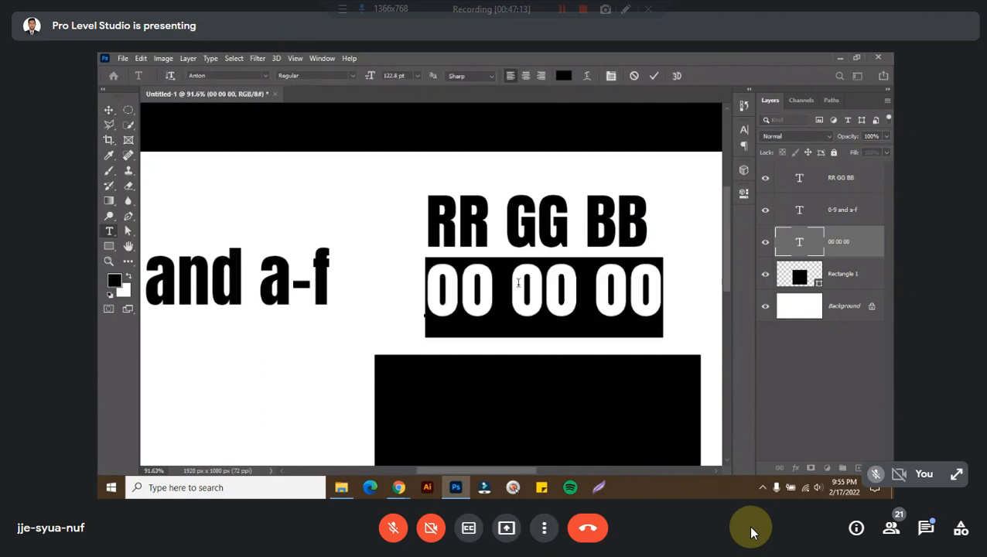
pyautogui.click(495, 283)
pyautogui.press('Delete')
pyautogui.click(575, 284)
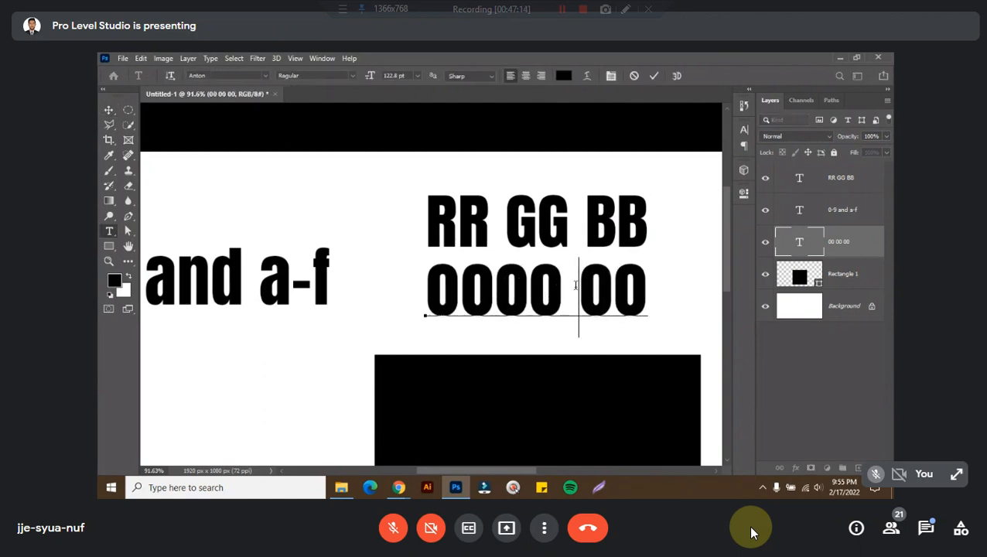
pyautogui.press('BackSpace')
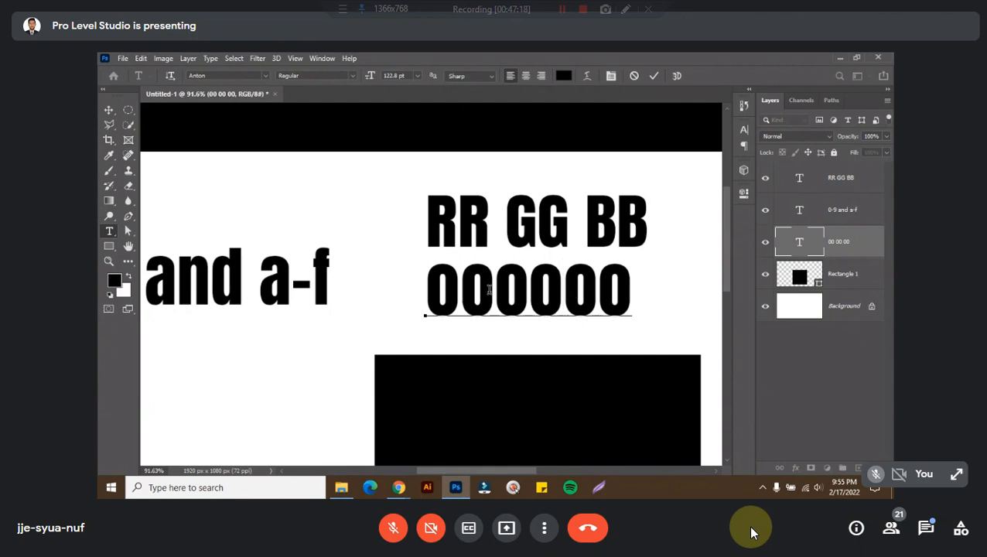
pyautogui.keyDown('shift'); pyautogui.click(429, 292); pyautogui.keyUp('shift')
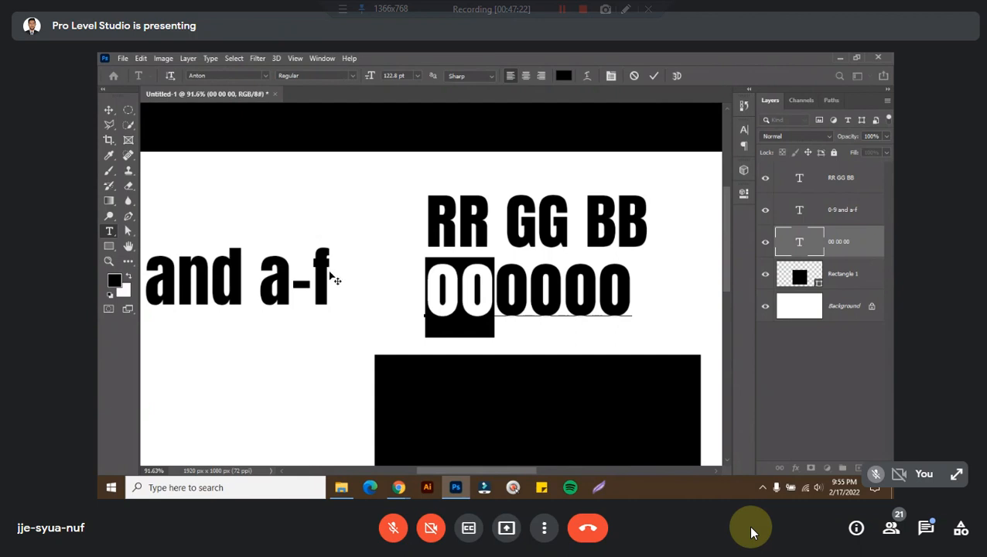
pyautogui.write('ff')
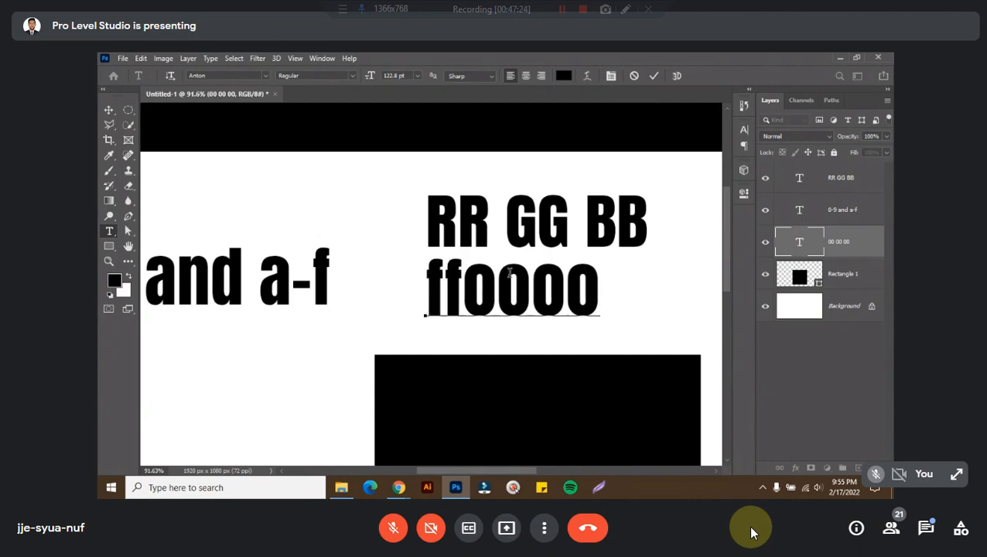
# - Highlight the digit pairs of the ff0000 code, copy the whole code and discard the text edit
pyautogui.keyDown('shift'); pyautogui.click(680, 301); pyautogui.keyUp('shift')
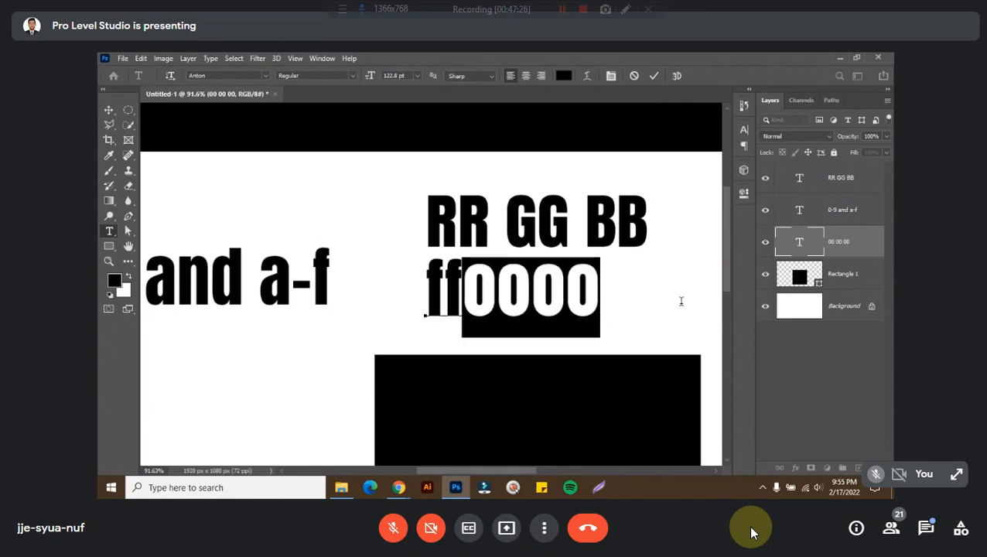
pyautogui.click(532, 290)
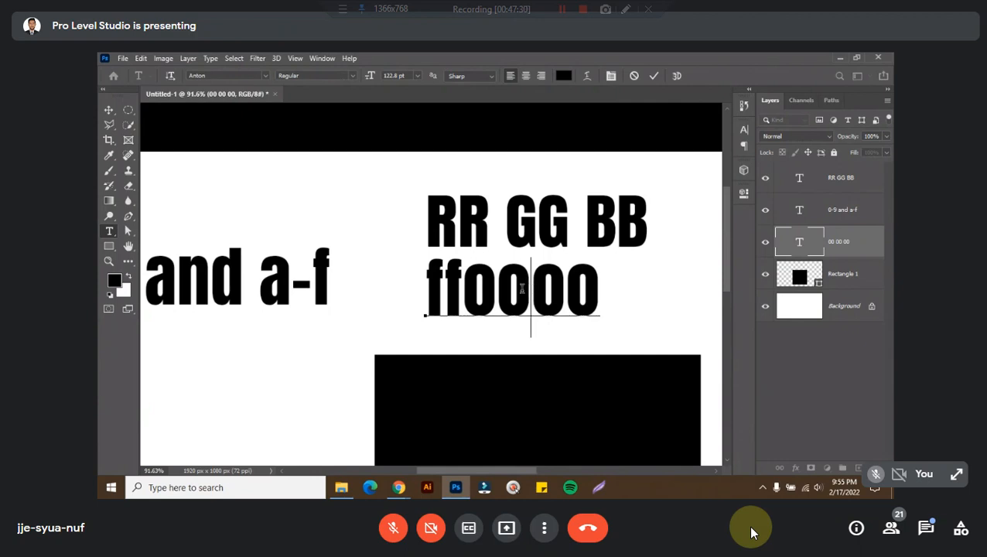
pyautogui.moveTo(464, 288); pyautogui.dragTo(565, 288)
pyautogui.click(462, 284)
pyautogui.moveTo(425, 286); pyautogui.dragTo(604, 284)
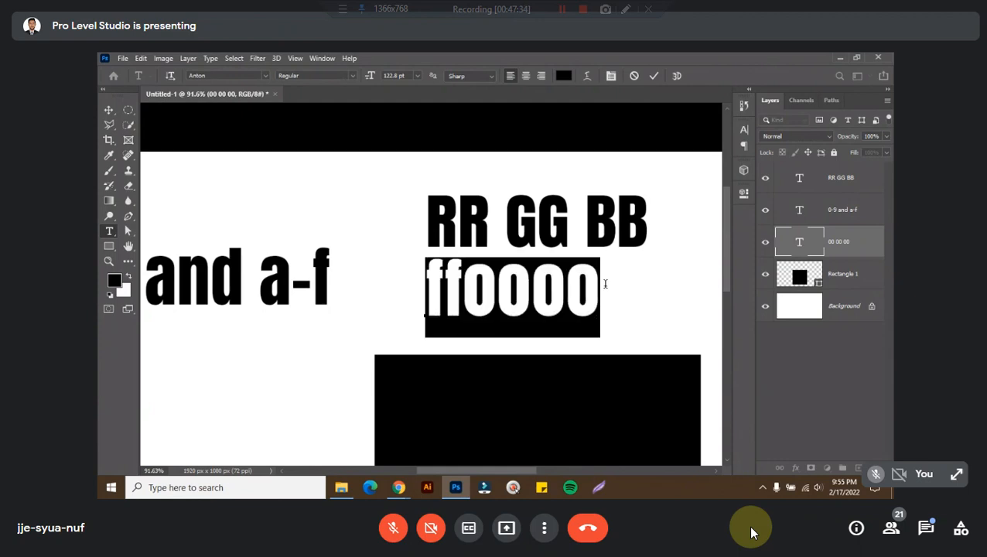
pyautogui.rightClick(513, 290)
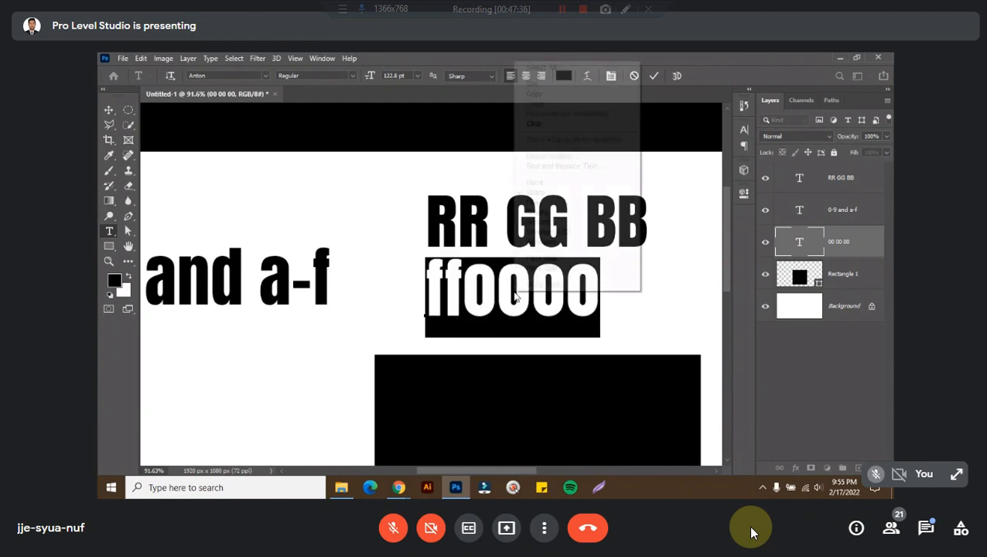
pyautogui.click(547, 94)
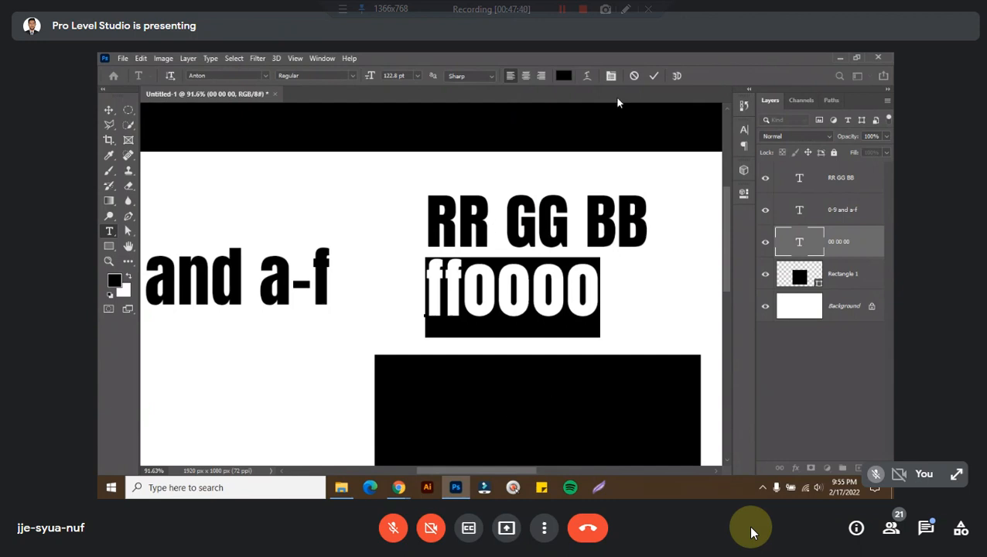
pyautogui.click(633, 76)
# - Fill the large black square below the code text with red ff0000
pyautogui.scroll(-4, 624, 210)
pyautogui.moveTo(627, 356); pyautogui.dragTo(489, 251)
pyautogui.click(787, 284)
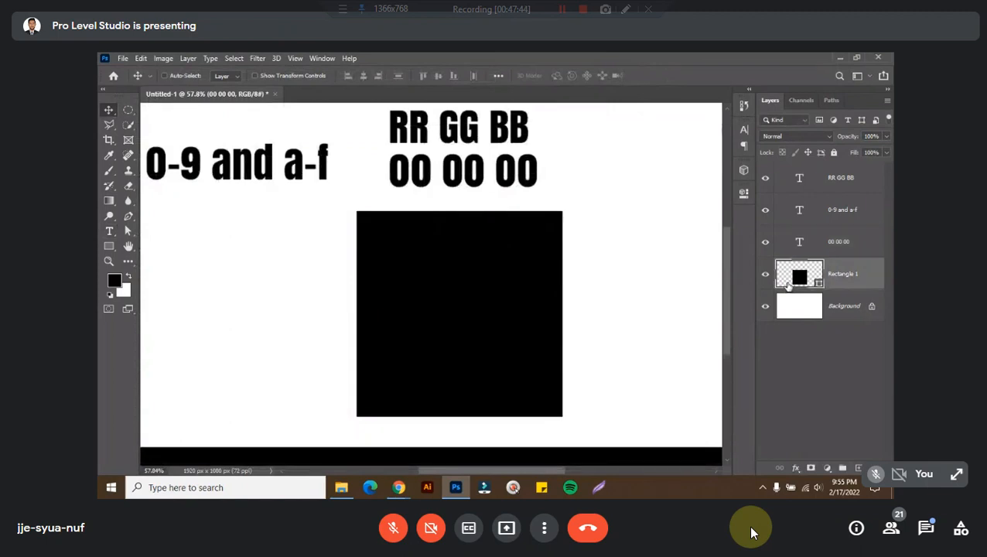
pyautogui.doubleClick(787, 284)
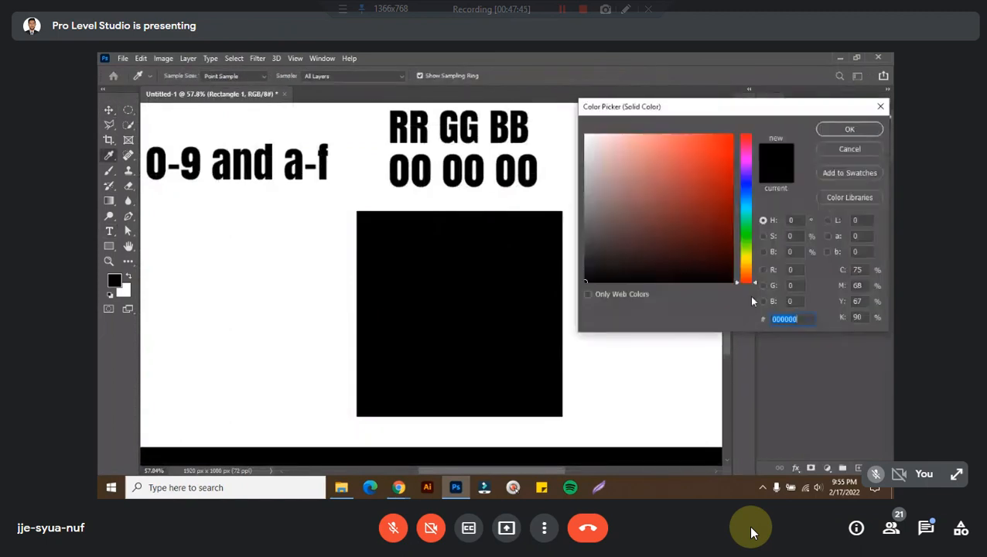
pyautogui.rightClick(801, 323)
pyautogui.click(800, 323)
pyautogui.write('ff')
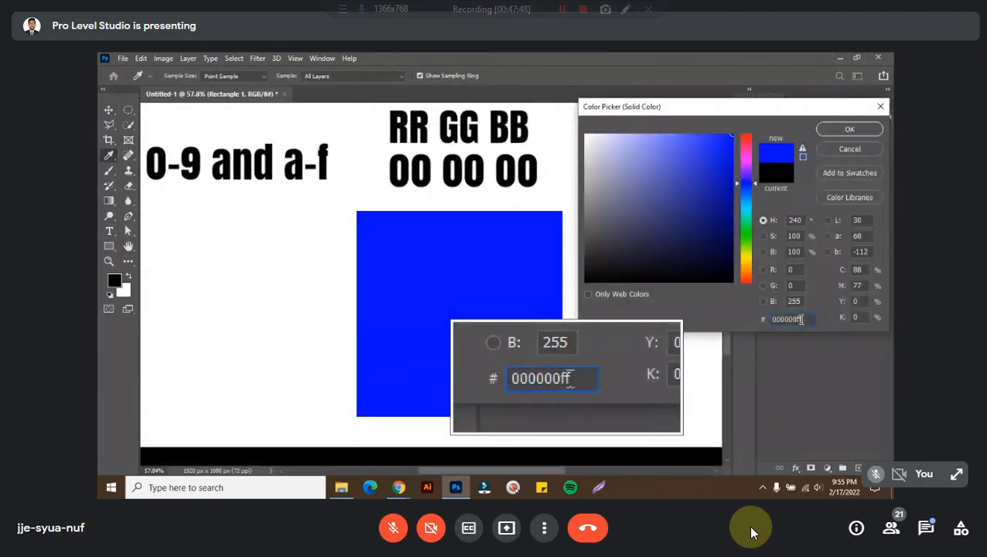
pyautogui.write('ff0000')
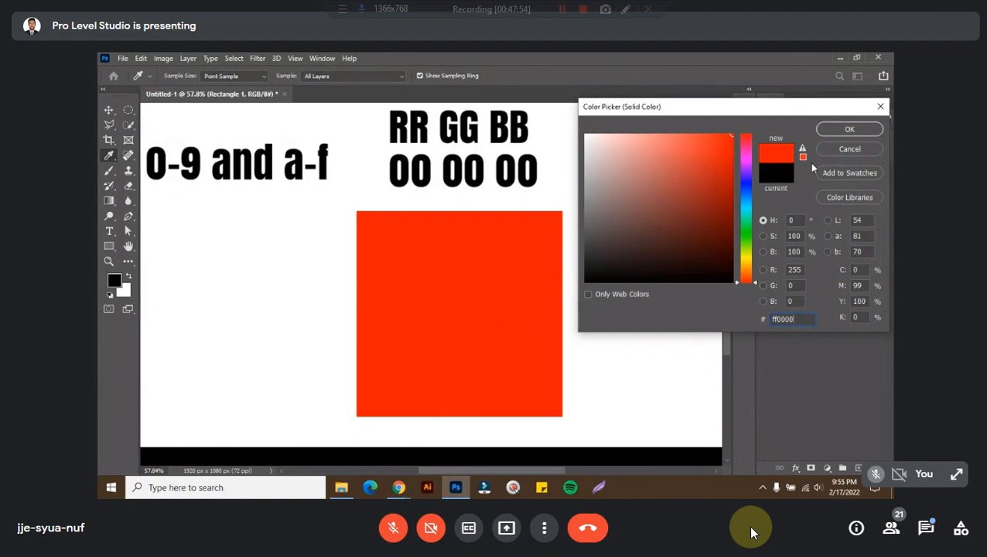
pyautogui.click(826, 128)
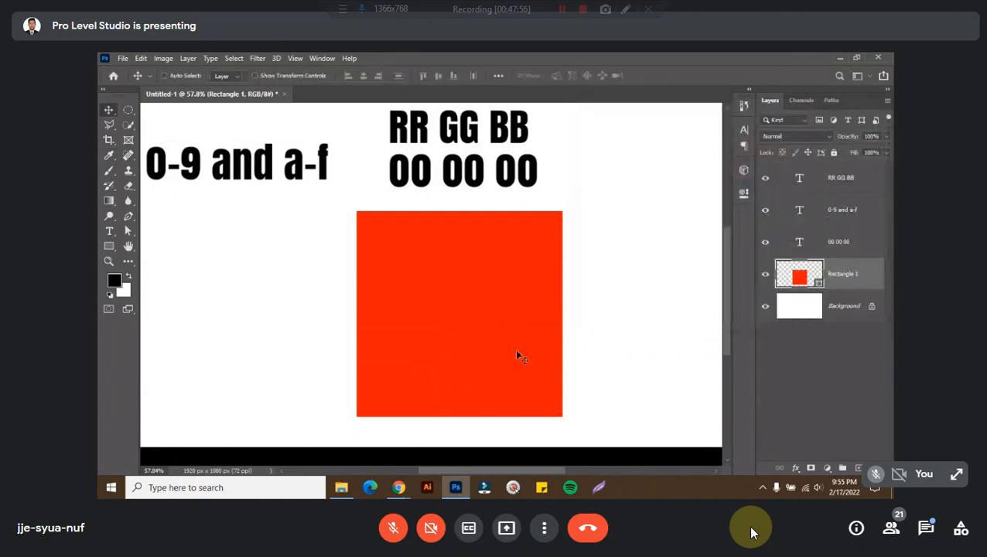
# - Change the 00 00 00 code text to 00ff00, copy the code and discard the text edit
pyautogui.scroll(2, 445, 163)
pyautogui.press('t')
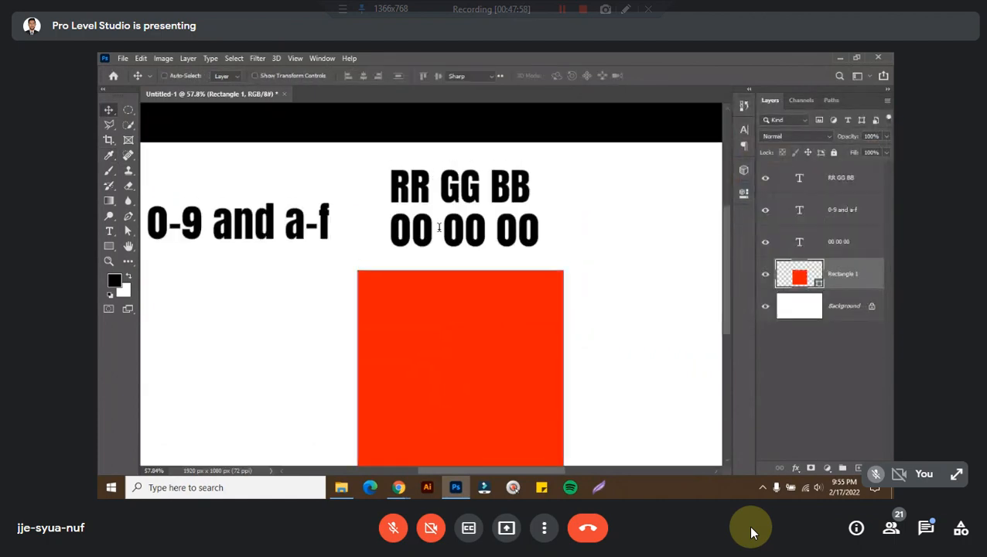
pyautogui.click(446, 226)
pyautogui.press('BackSpace')
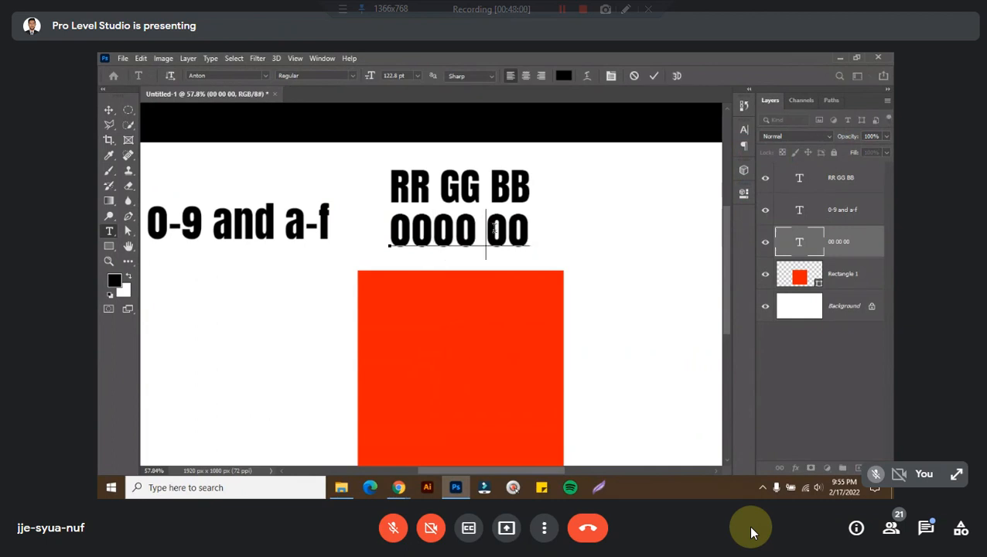
pyautogui.press('Delete')
pyautogui.moveTo(433, 229); pyautogui.dragTo(473, 228)
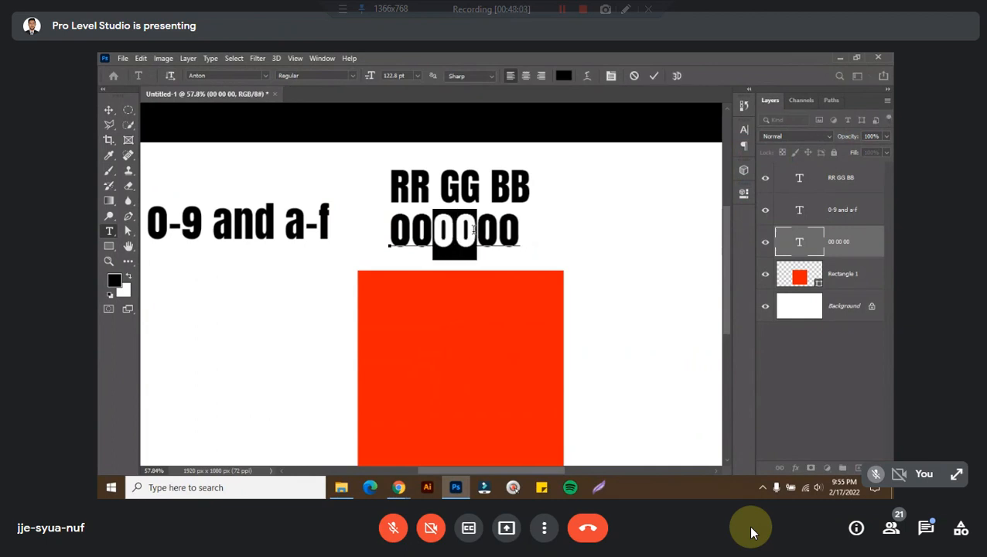
pyautogui.write('ff')
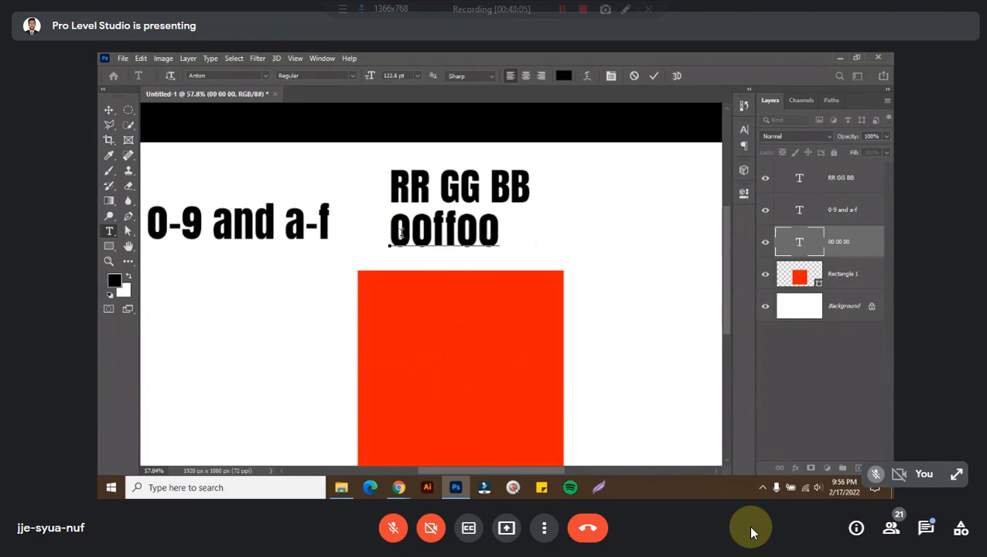
pyautogui.hotkey('ctrl', 'a')
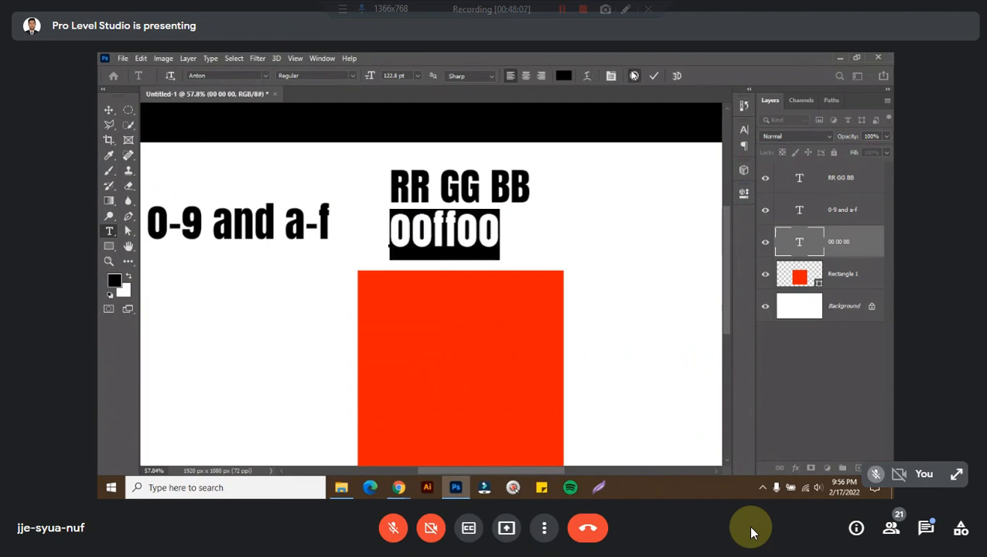
pyautogui.click(633, 75)
# - Fill the large red square with green by pasting the code 00ff00
pyautogui.doubleClick(805, 276)
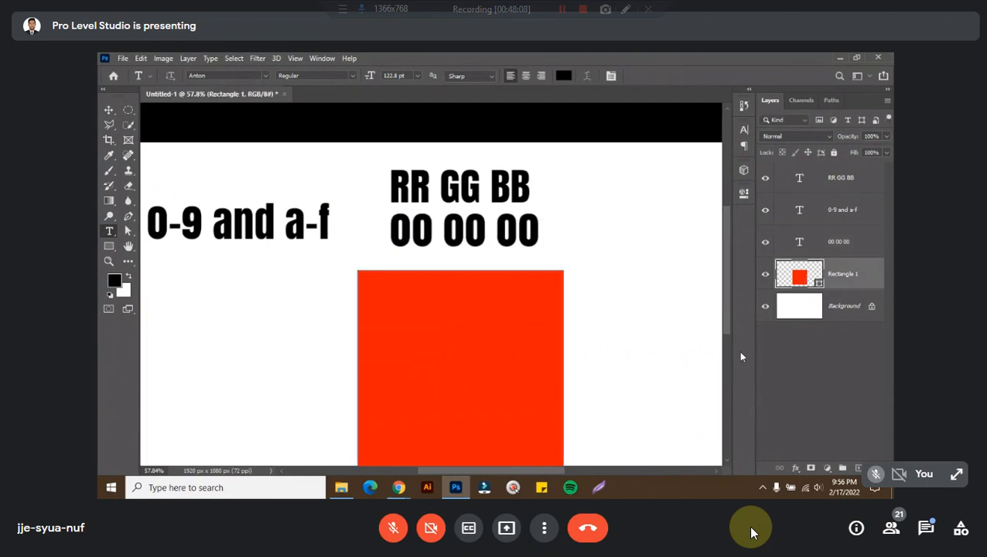
pyautogui.hotkey('ctrl', 'v')
pyautogui.press('Return')
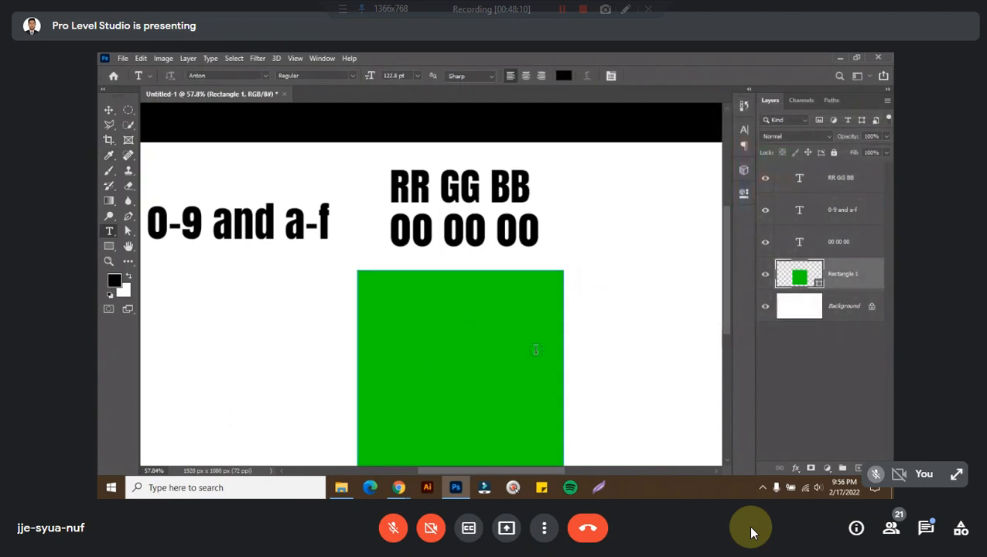
# - Remove the spaces from the 00 00 00 text, change its middle pair to 99 and select the whole 009900 code
pyautogui.scroll(-1, 594, 227)
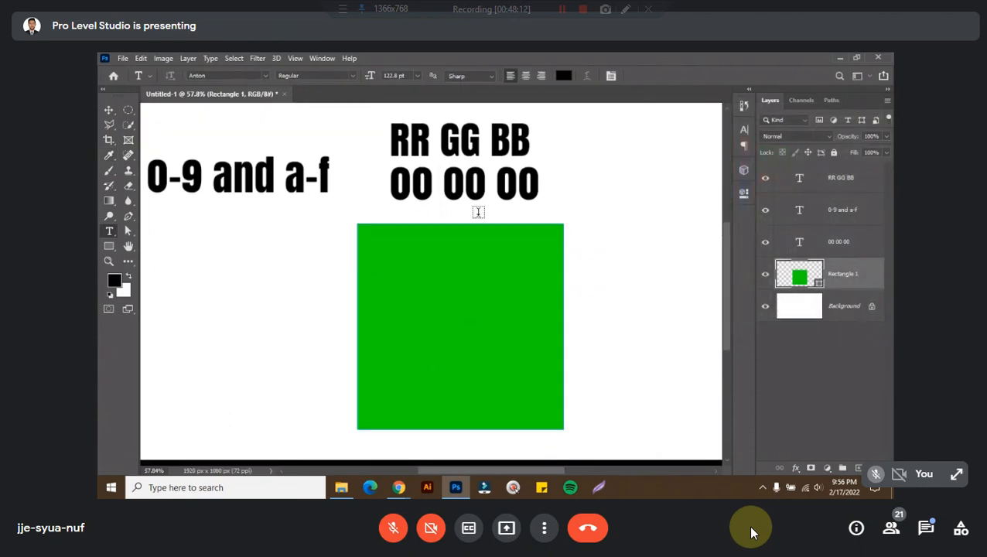
pyautogui.click(492, 184)
pyautogui.press('BackSpace')
pyautogui.click(436, 183)
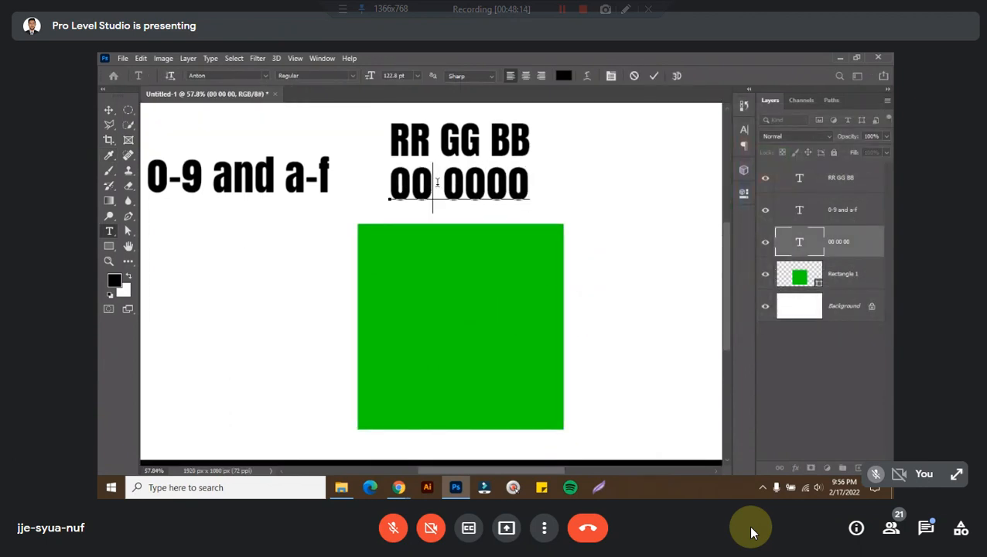
pyautogui.press('Delete')
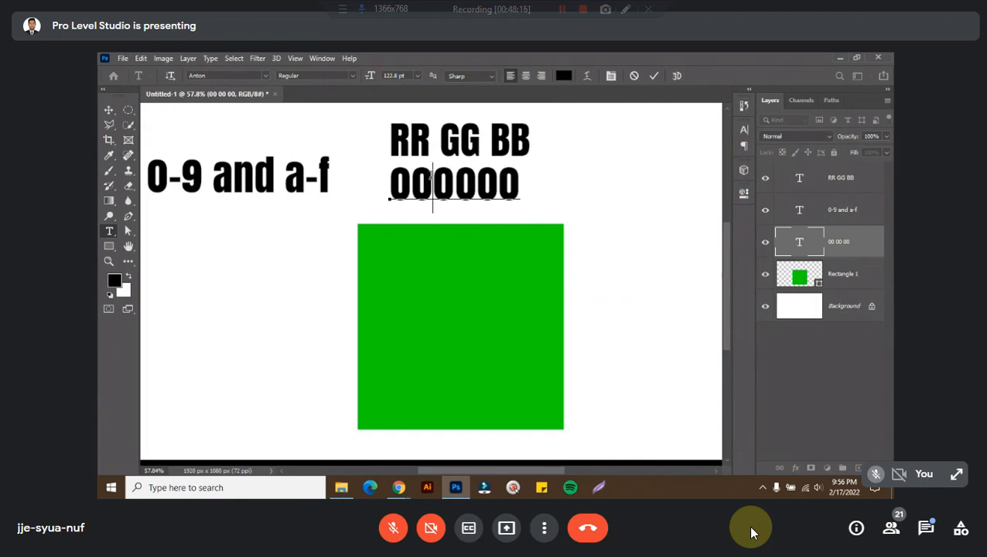
pyautogui.moveTo(435, 177); pyautogui.dragTo(471, 178)
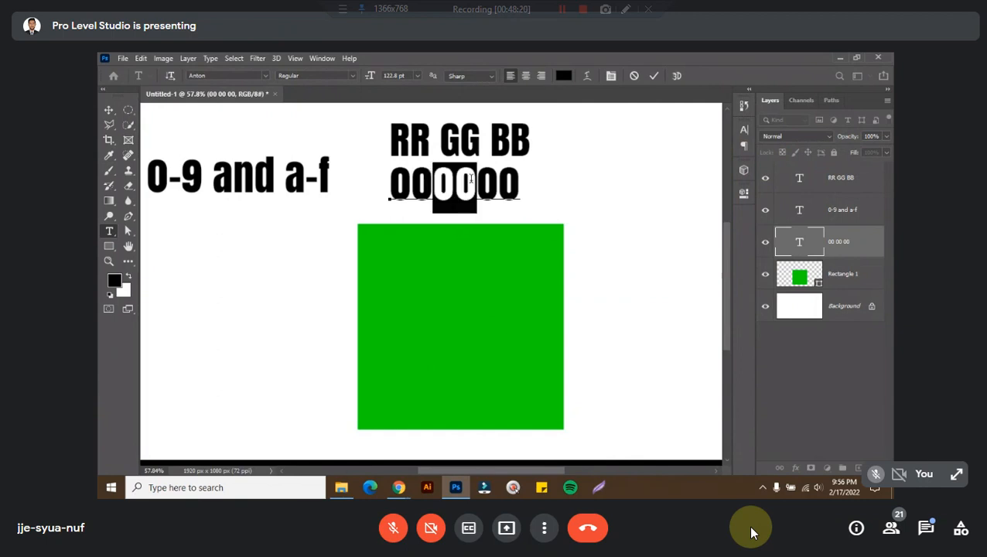
pyautogui.write('99')
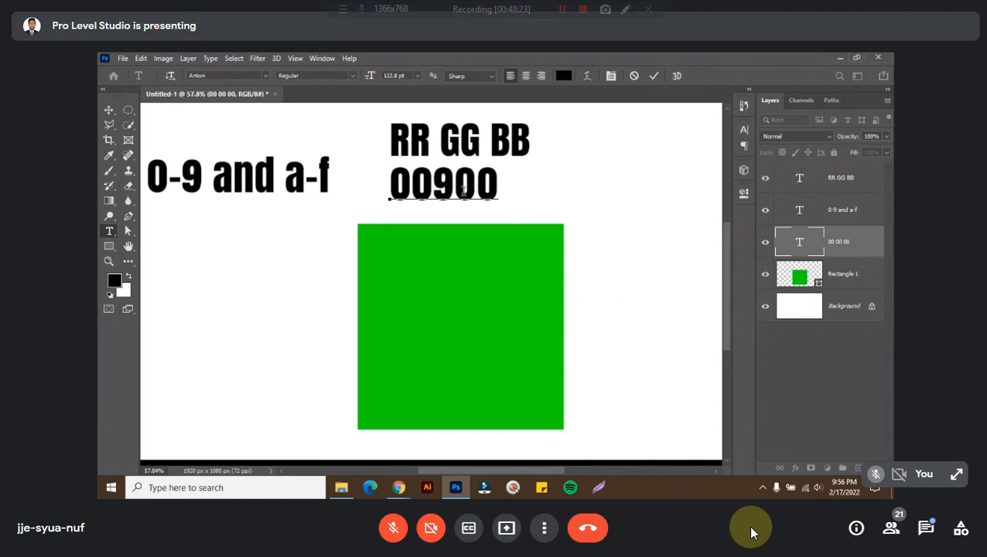
pyautogui.hotkey('ctrl', 'a')
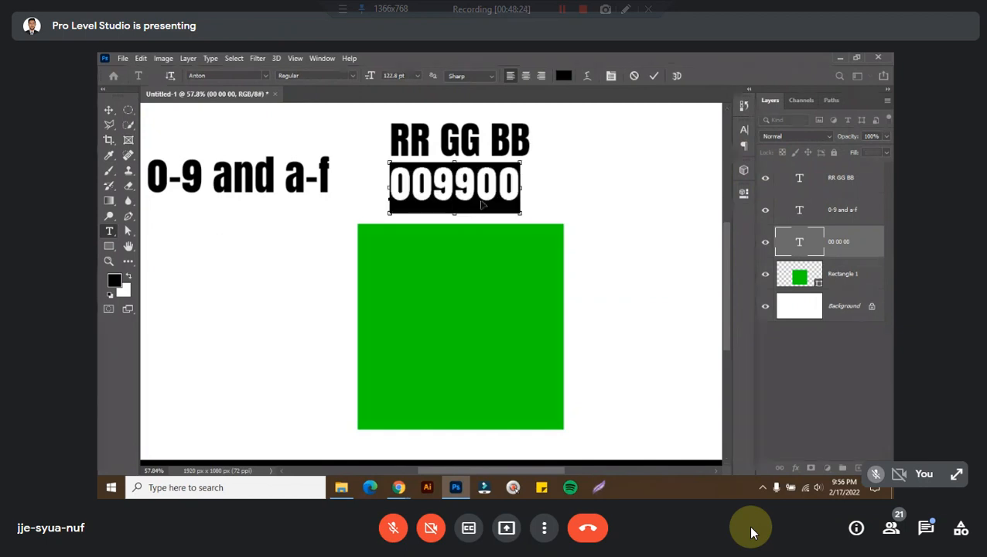
# - Try 009900 as the square's fill colour, change its green pair to 55 and apply 005500
pyautogui.click(792, 267)
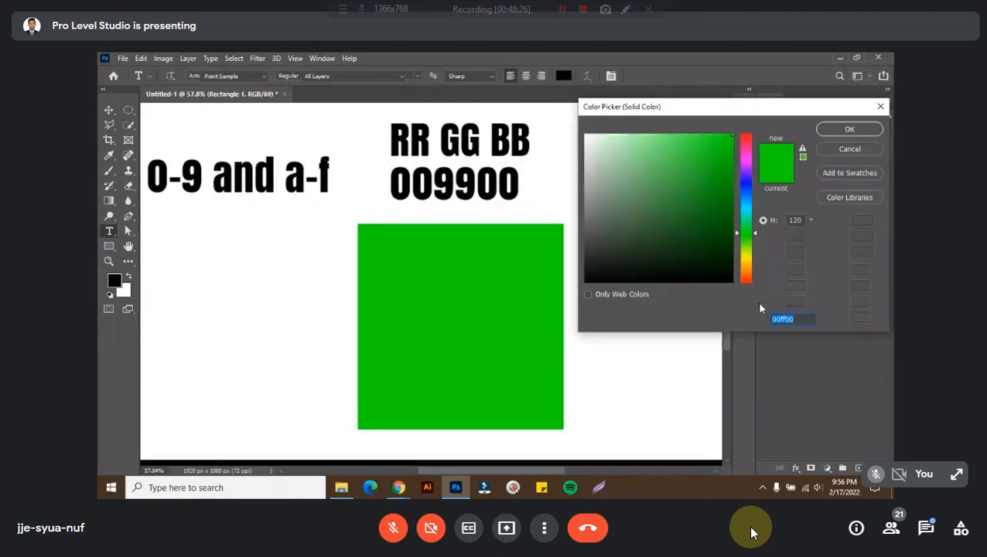
pyautogui.write('009900')
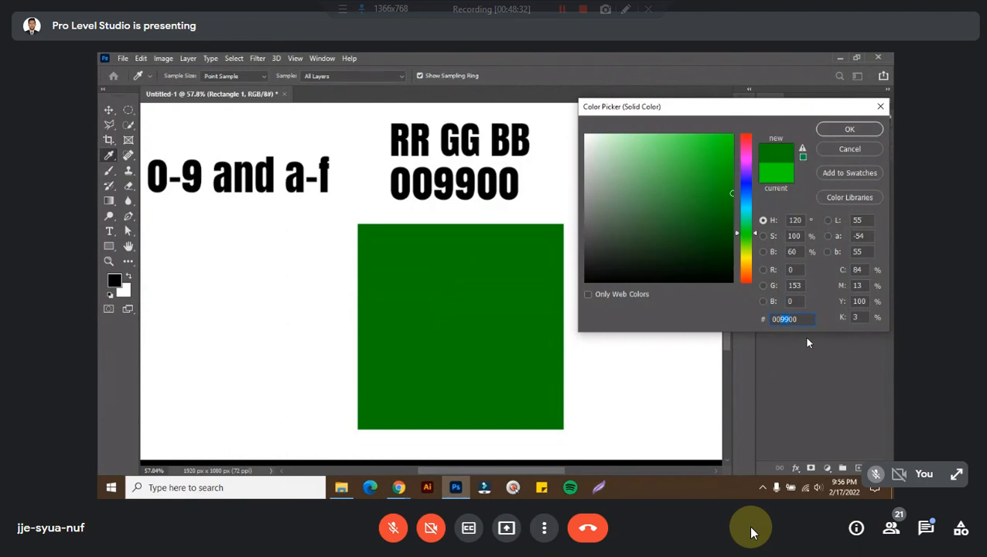
pyautogui.write('55')
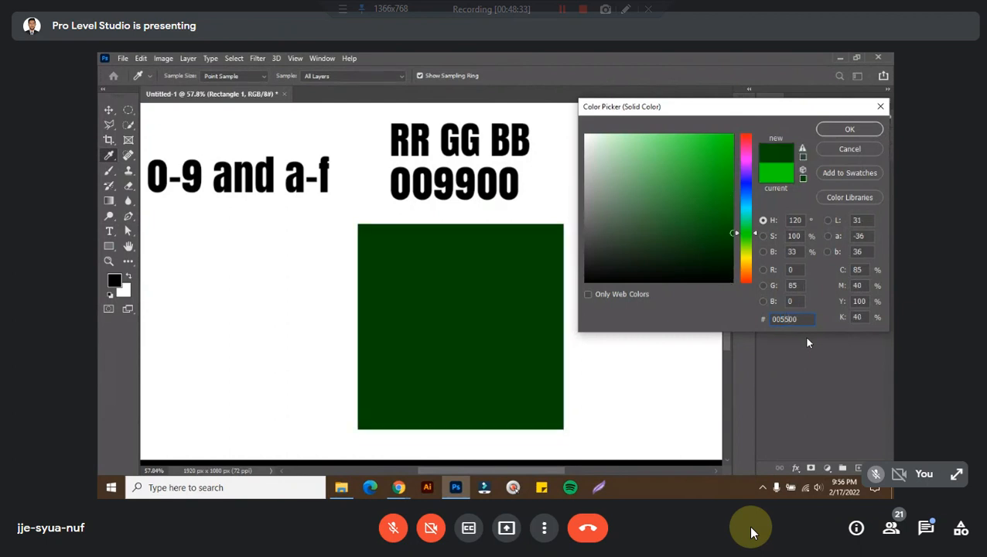
pyautogui.click(828, 131)
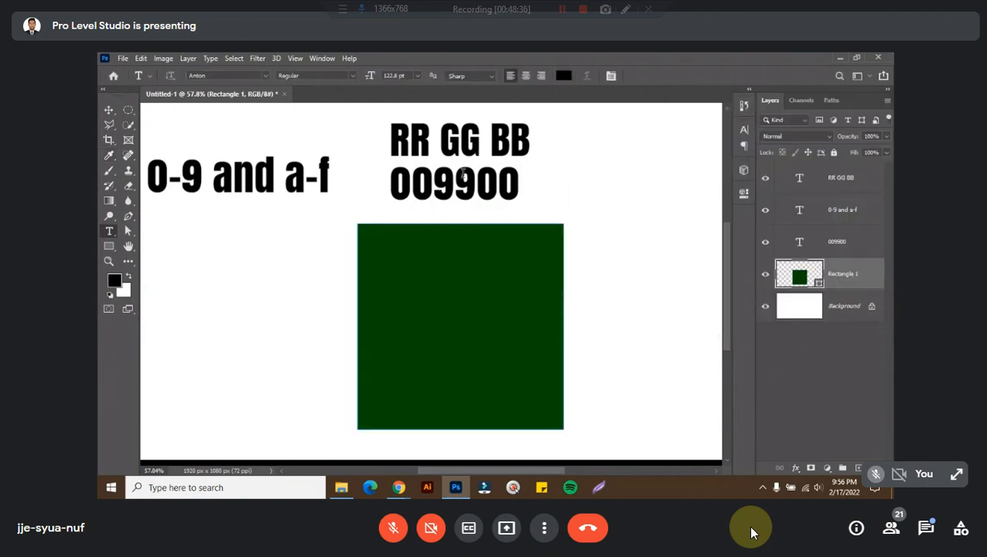
pyautogui.scroll(-2, 477, 206)
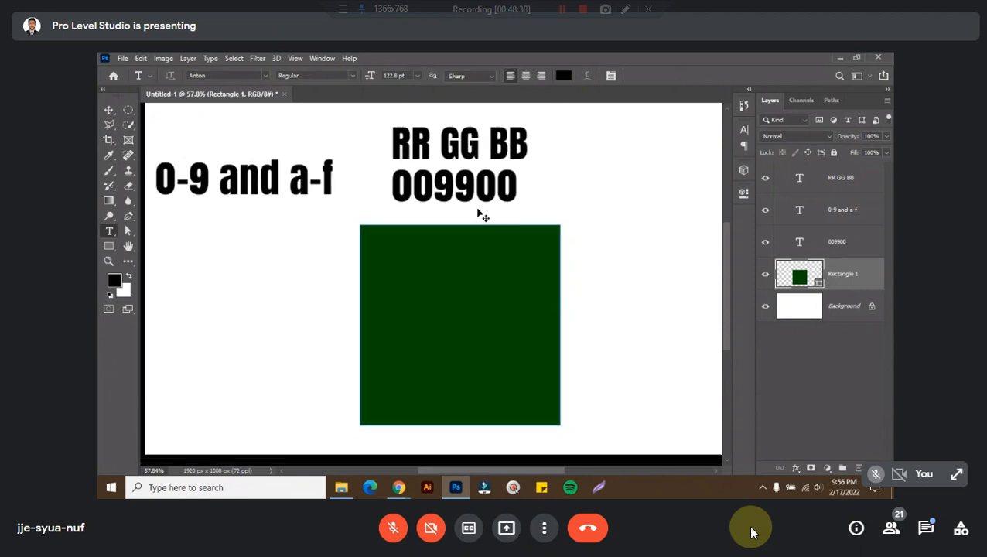